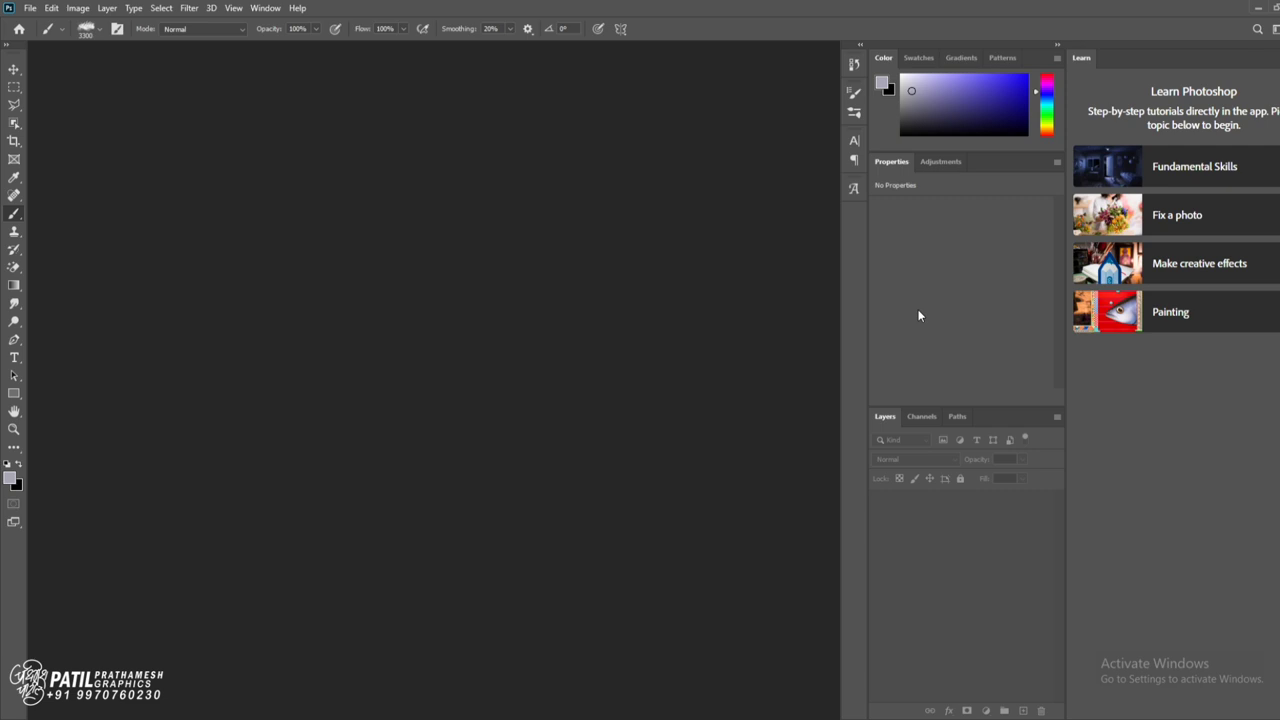
- Open Vibrance 1.jpg, add a new Layer 1, and set up a large soft brush
double_click(568, 420)
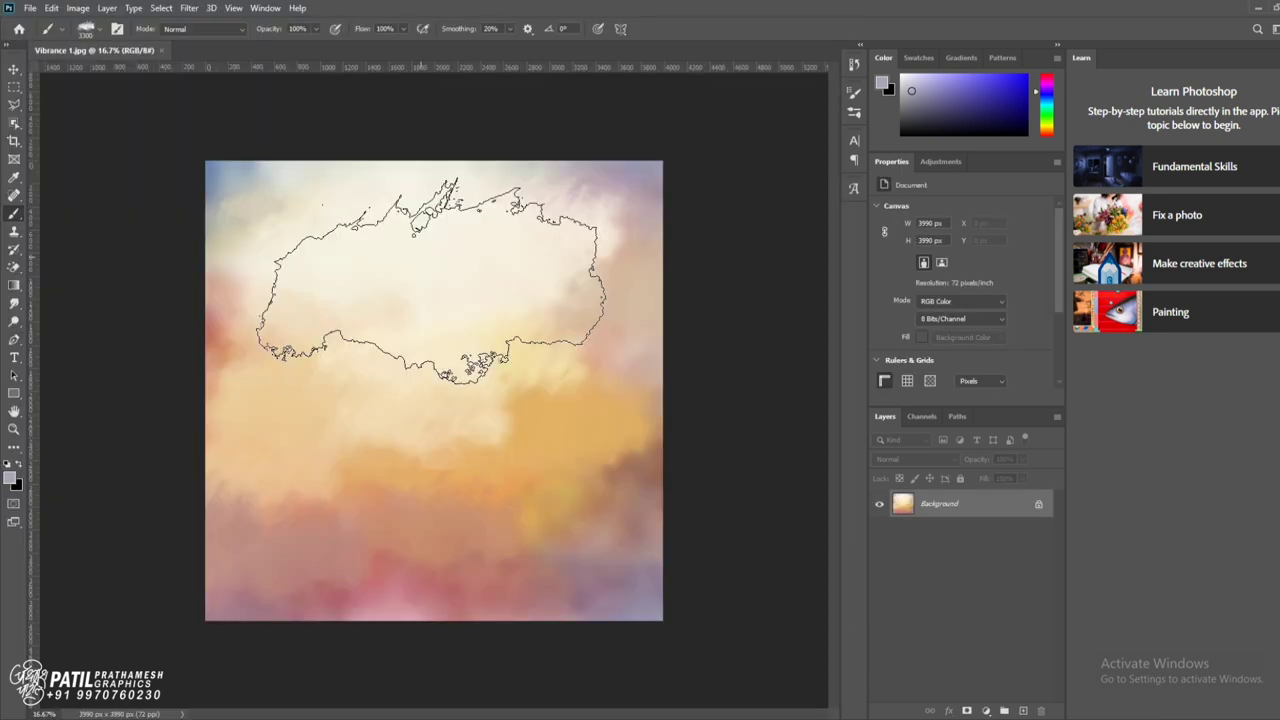
left_click(1025, 712)
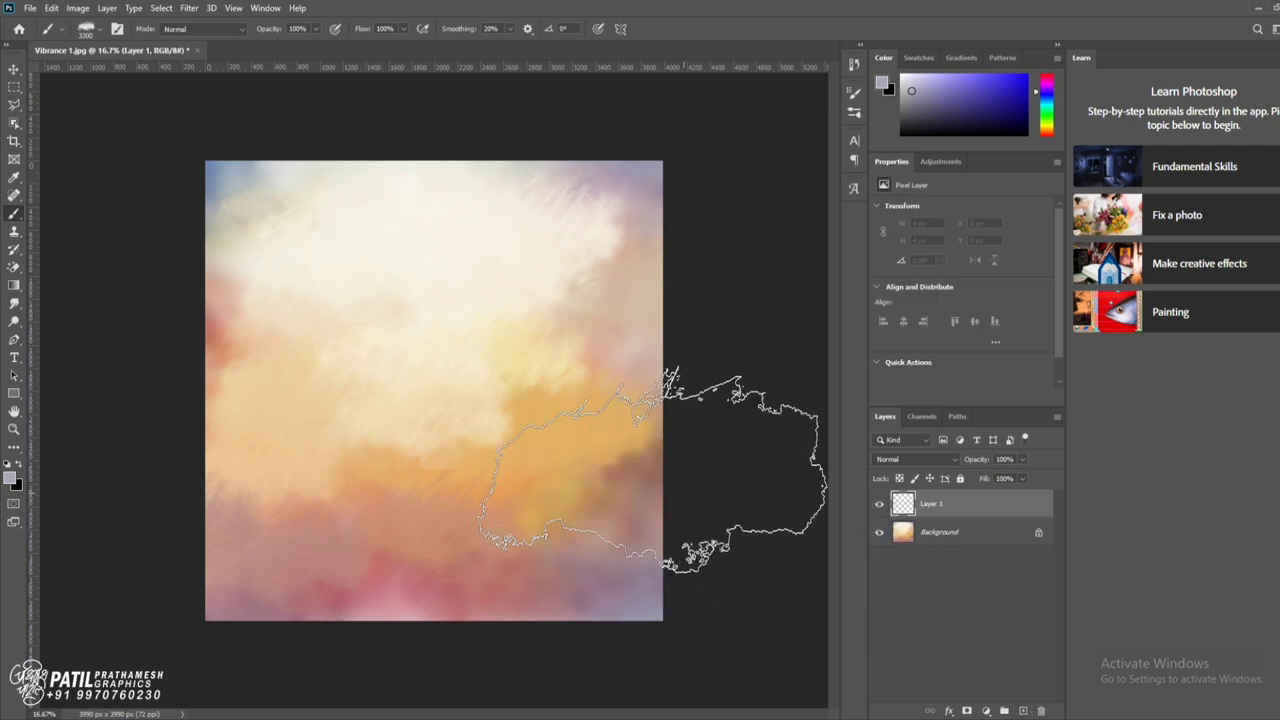
key("F5")
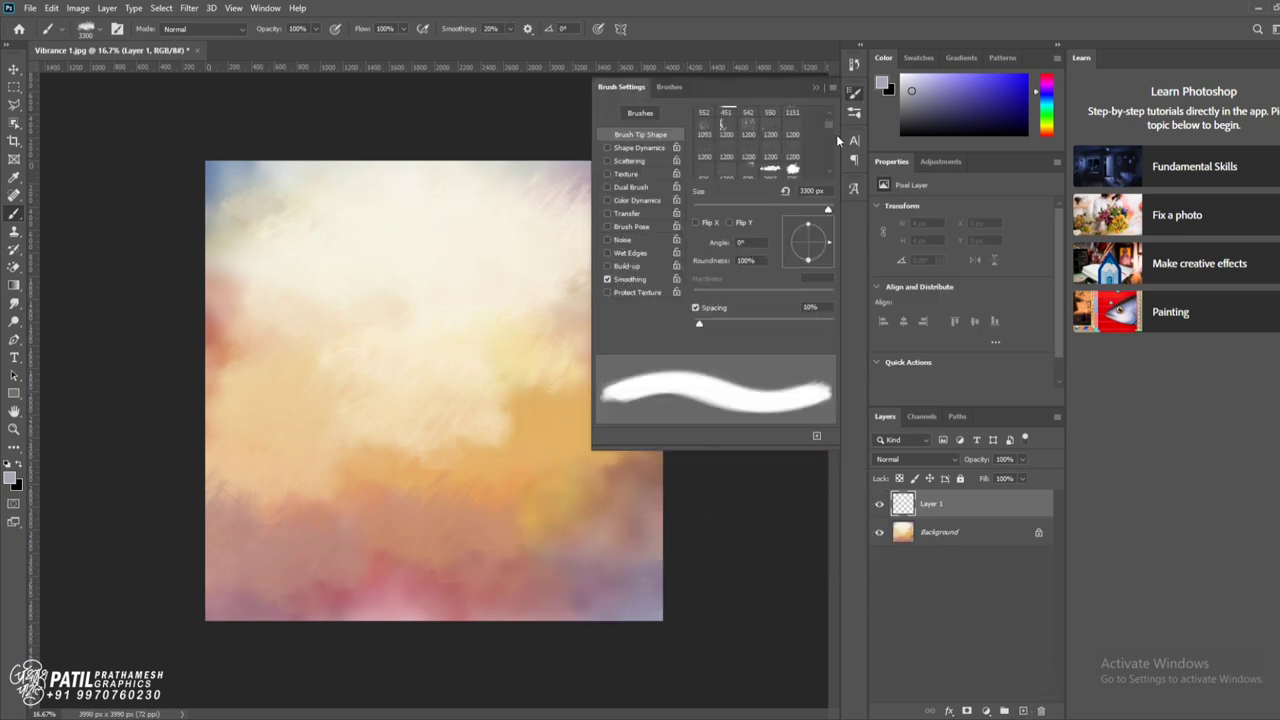
left_click_drag(827, 123, 827, 155)
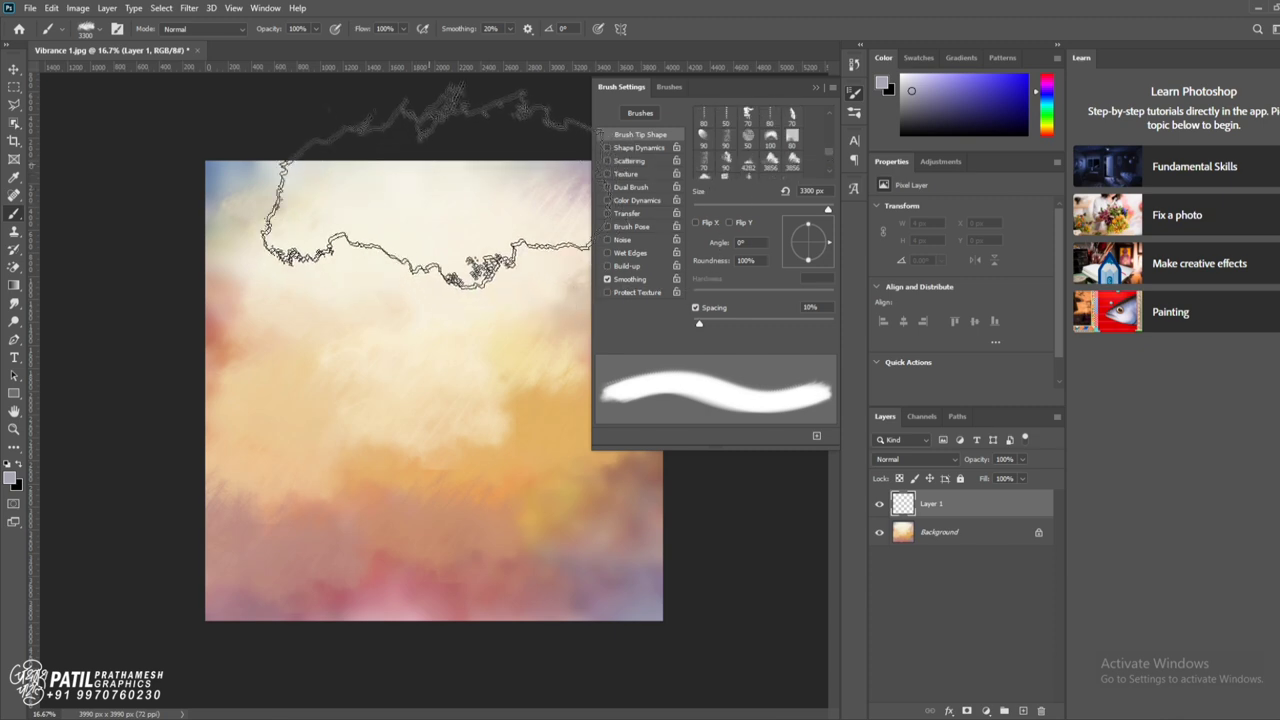
left_click(520, 185)
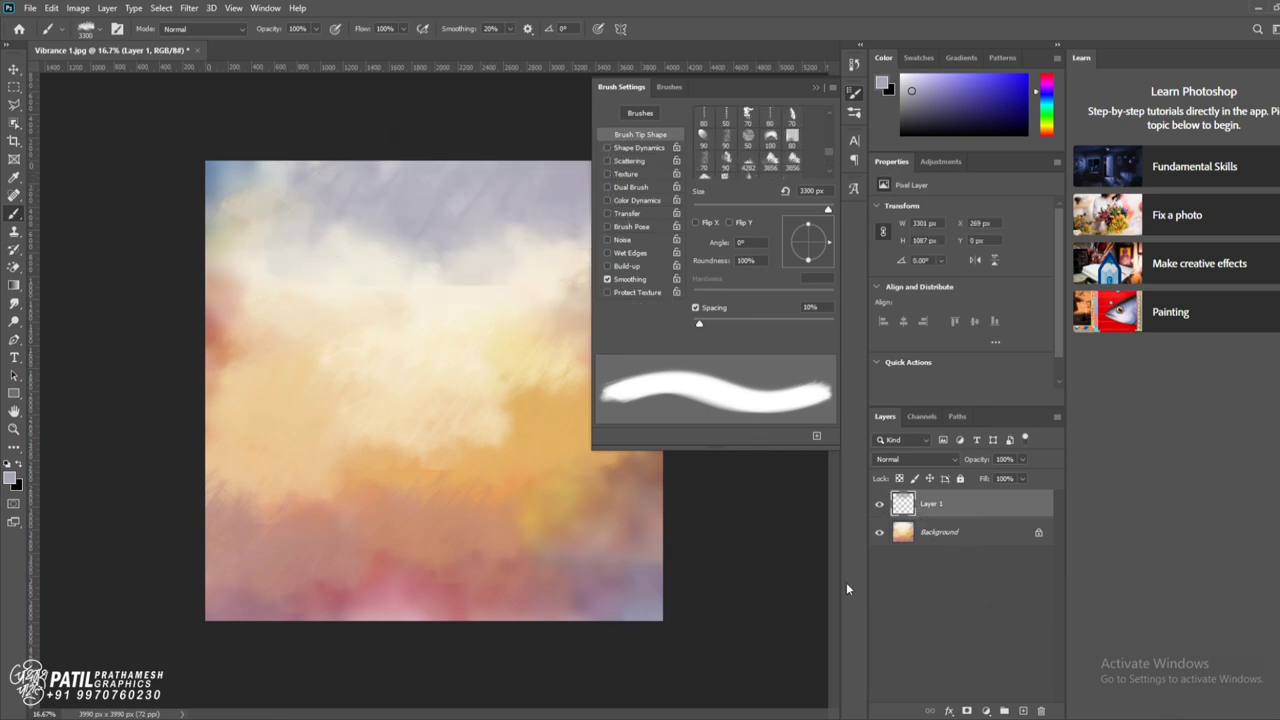
left_click(818, 90)
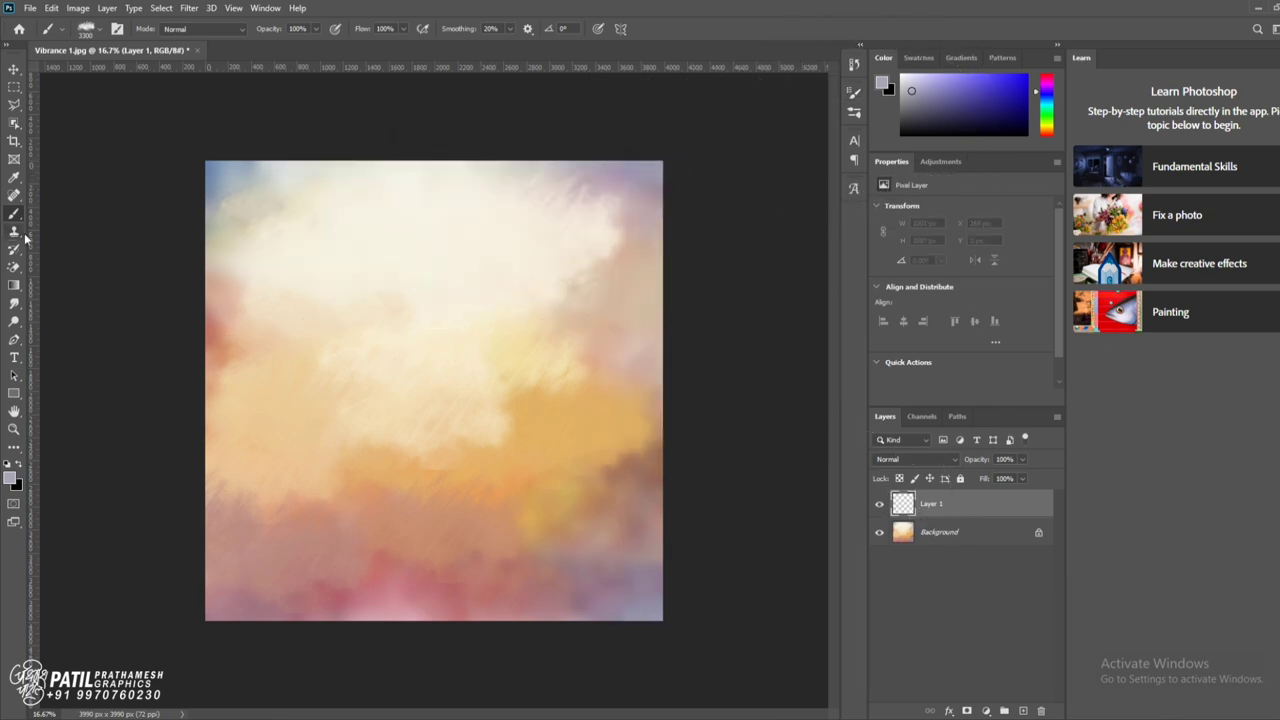
key("ctrl+z")
- Sample canvas colours to paint lavender over the upper-right and blend pink along the bottom
left_click(484, 238, "alt")
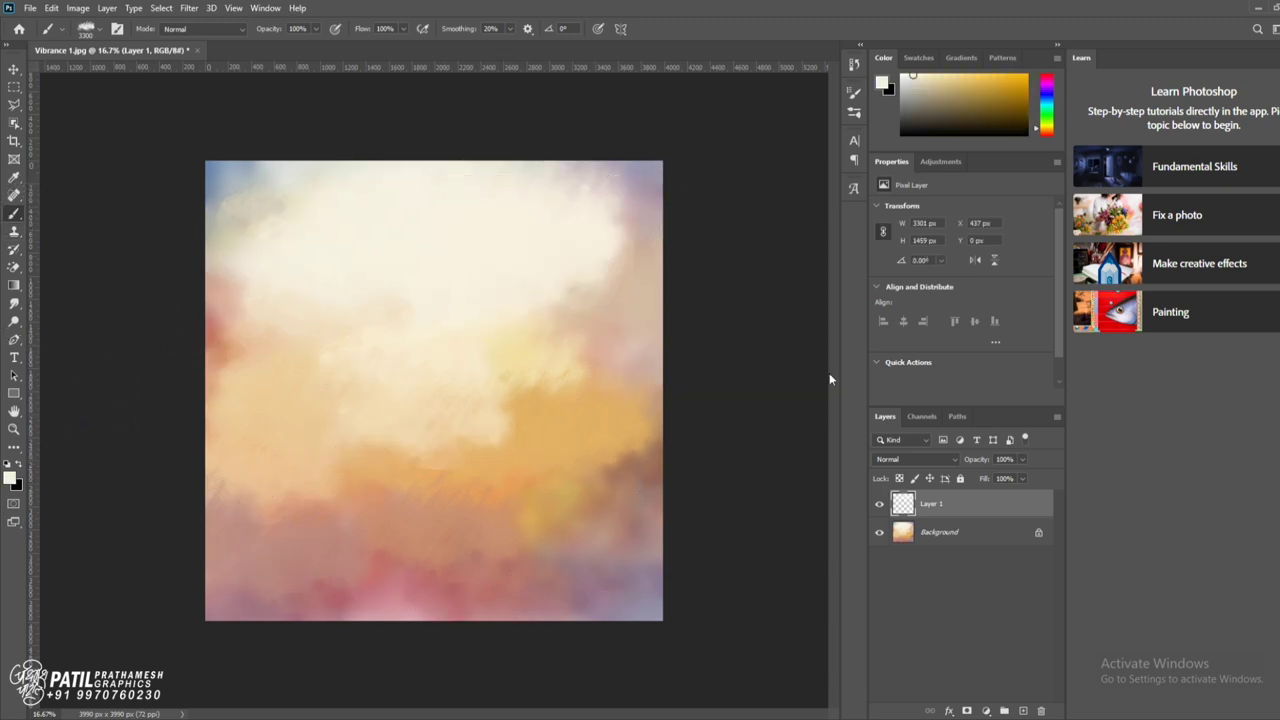
left_click(652, 173, "alt")
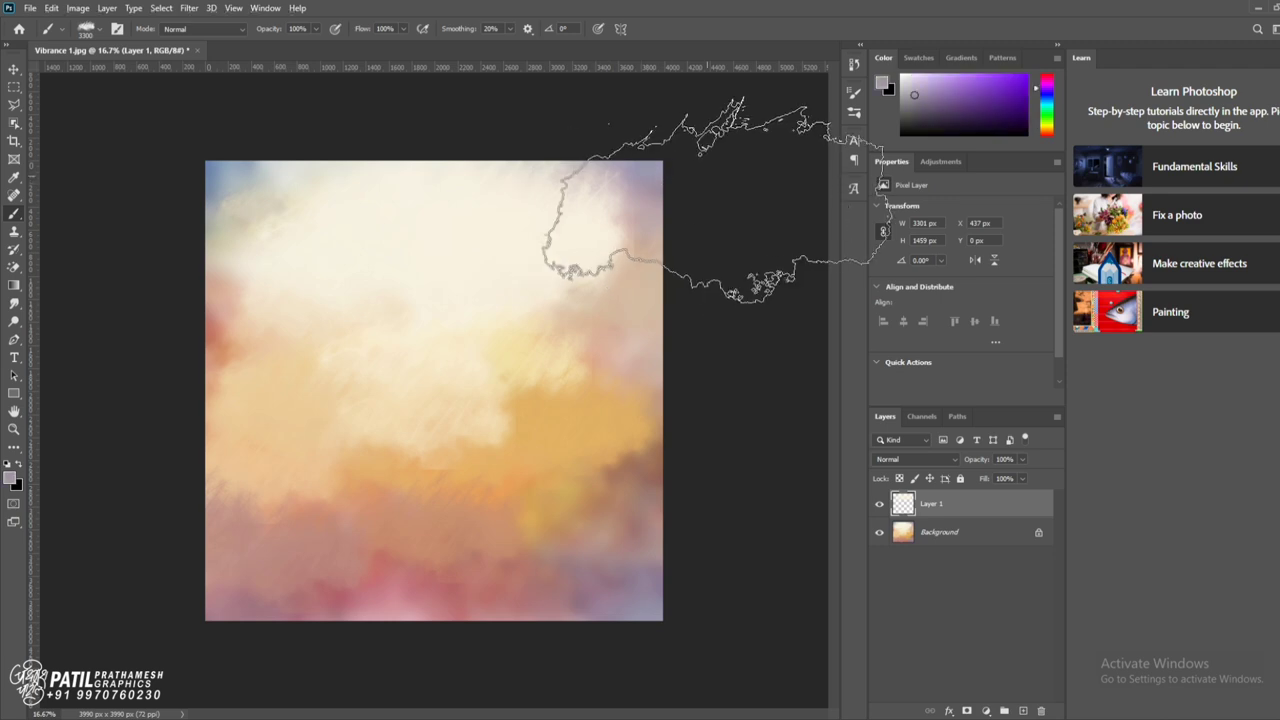
left_click_drag(700, 165, 740, 380)
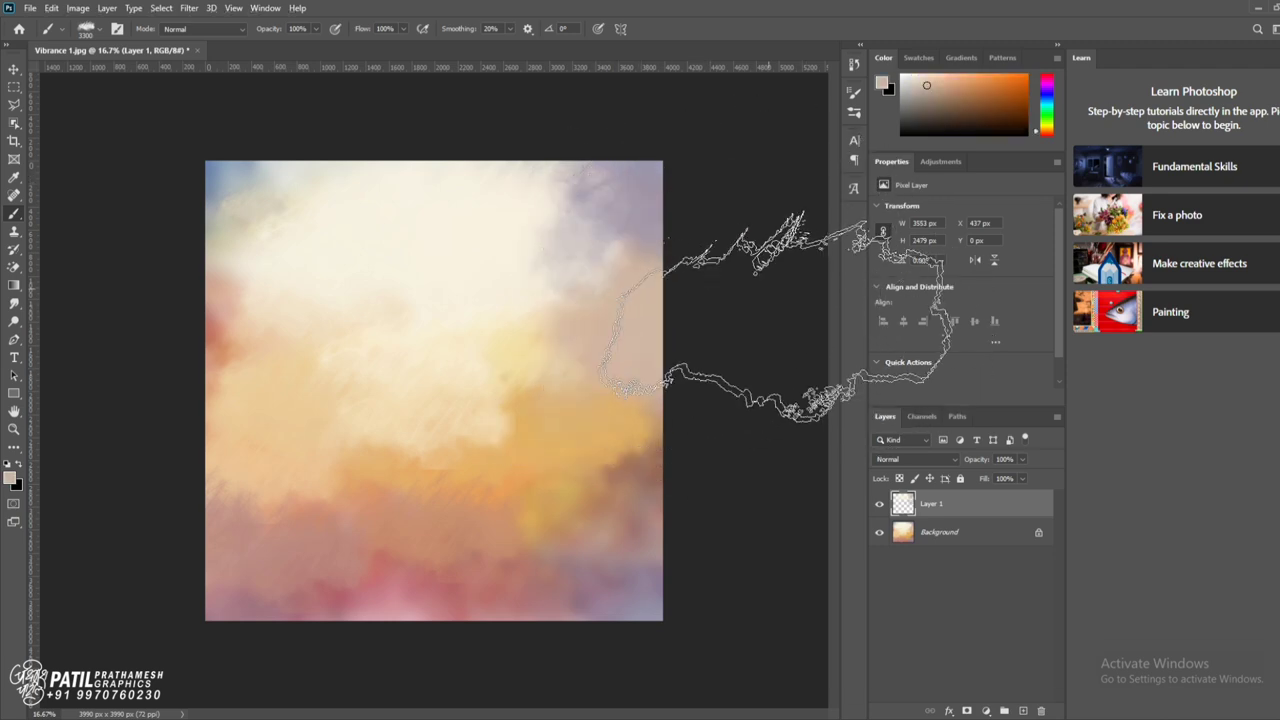
left_click(609, 349, "alt")
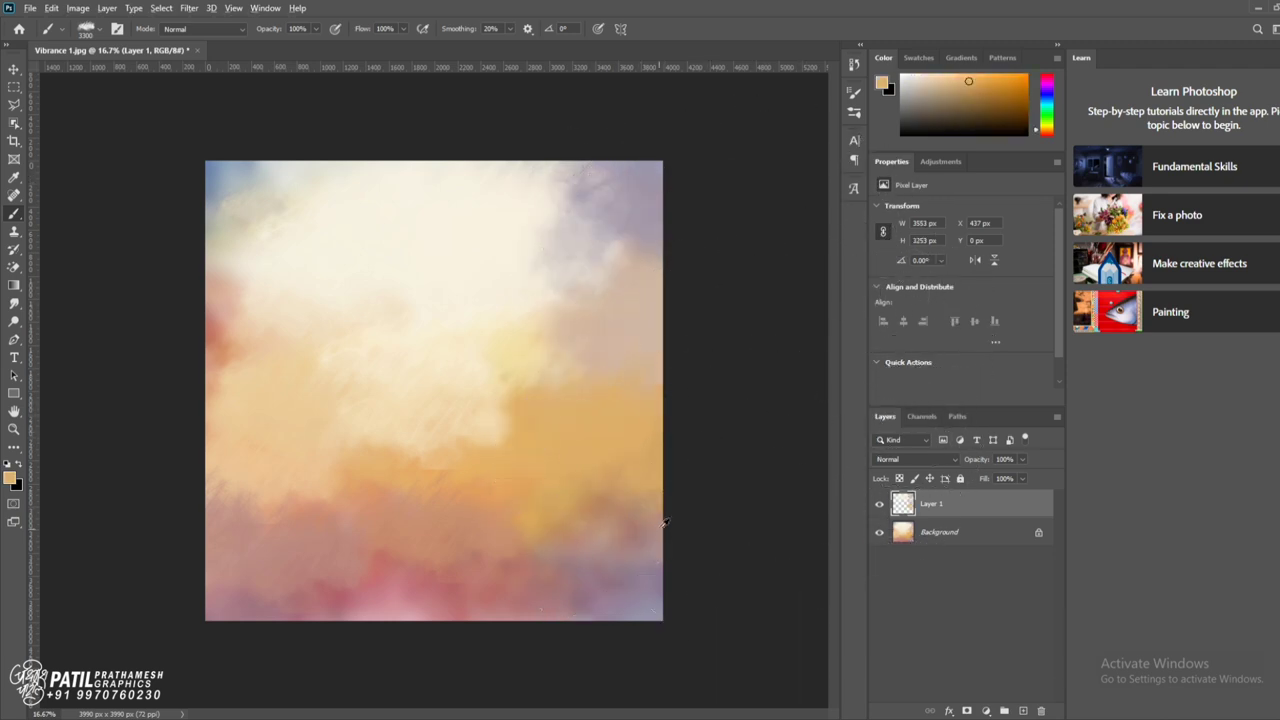
left_click(620, 530, "alt")
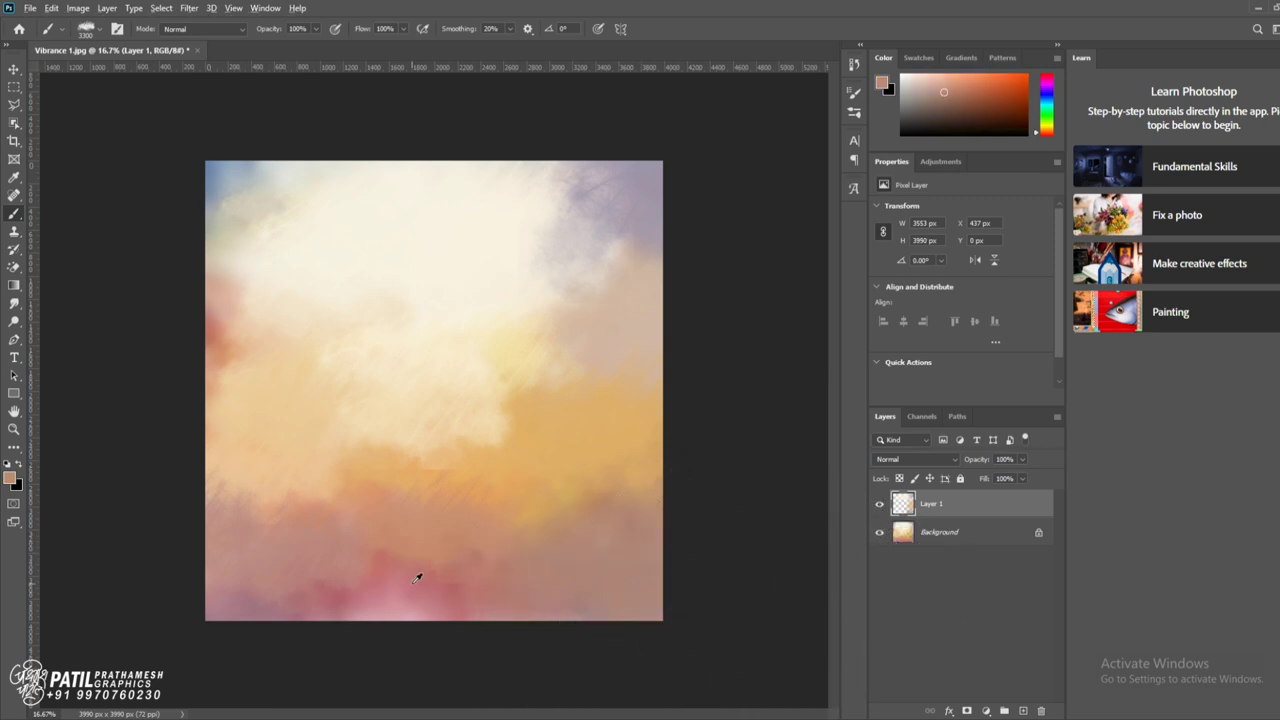
left_click_drag(418, 578, 218, 606, "alt")
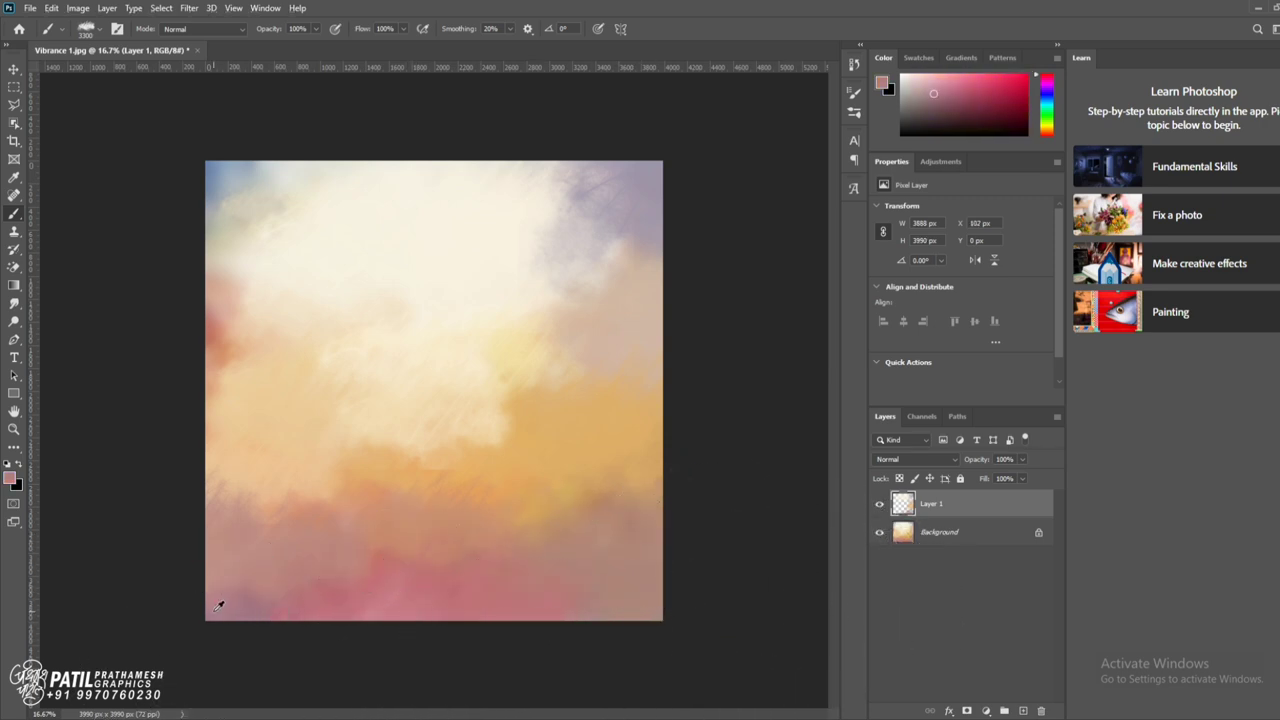
- Add red-pink at the lower left and paint the cream cloud larger across the canvas
left_click(223, 540, "alt")
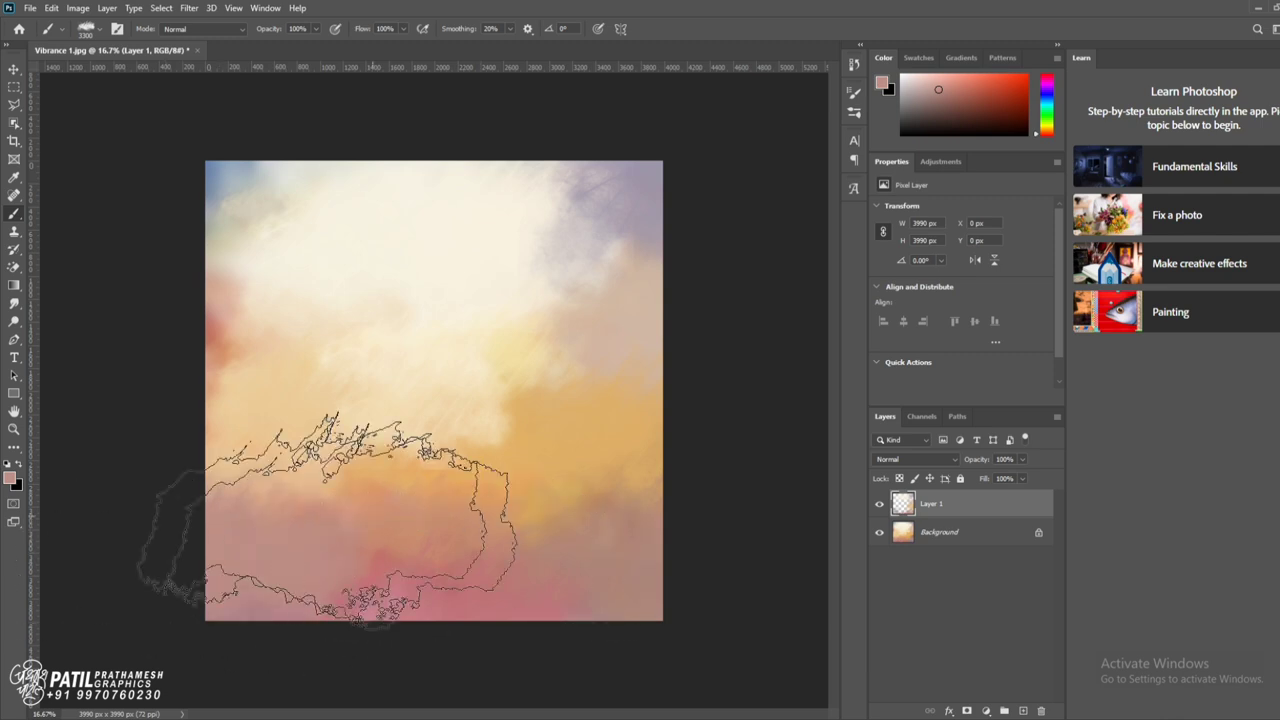
left_click(230, 436, "alt")
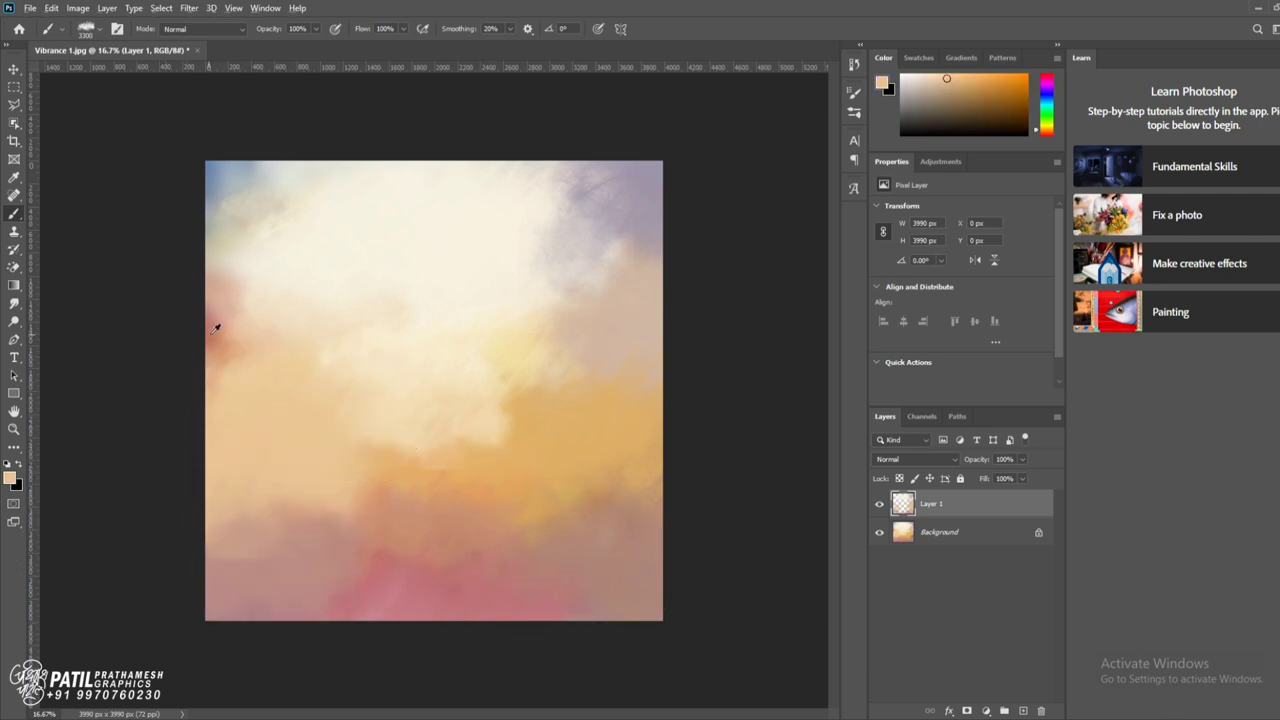
left_click(224, 184, "alt")
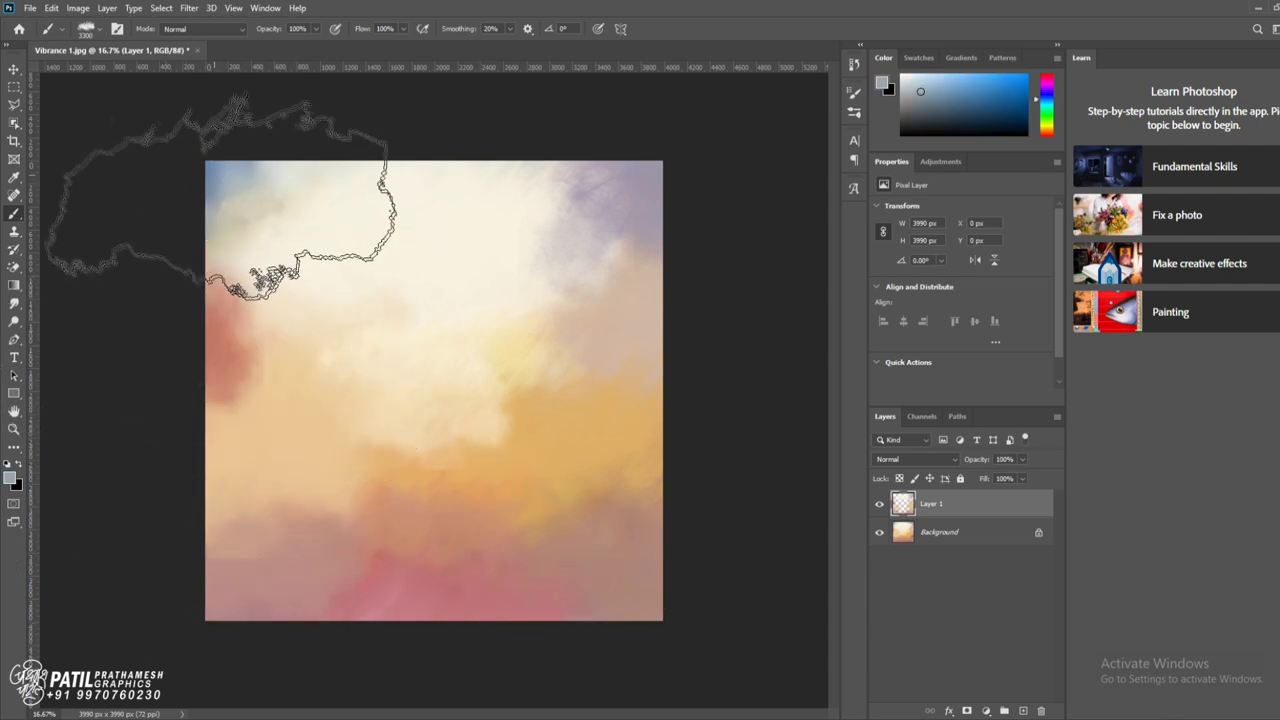
left_click(373, 271, "alt")
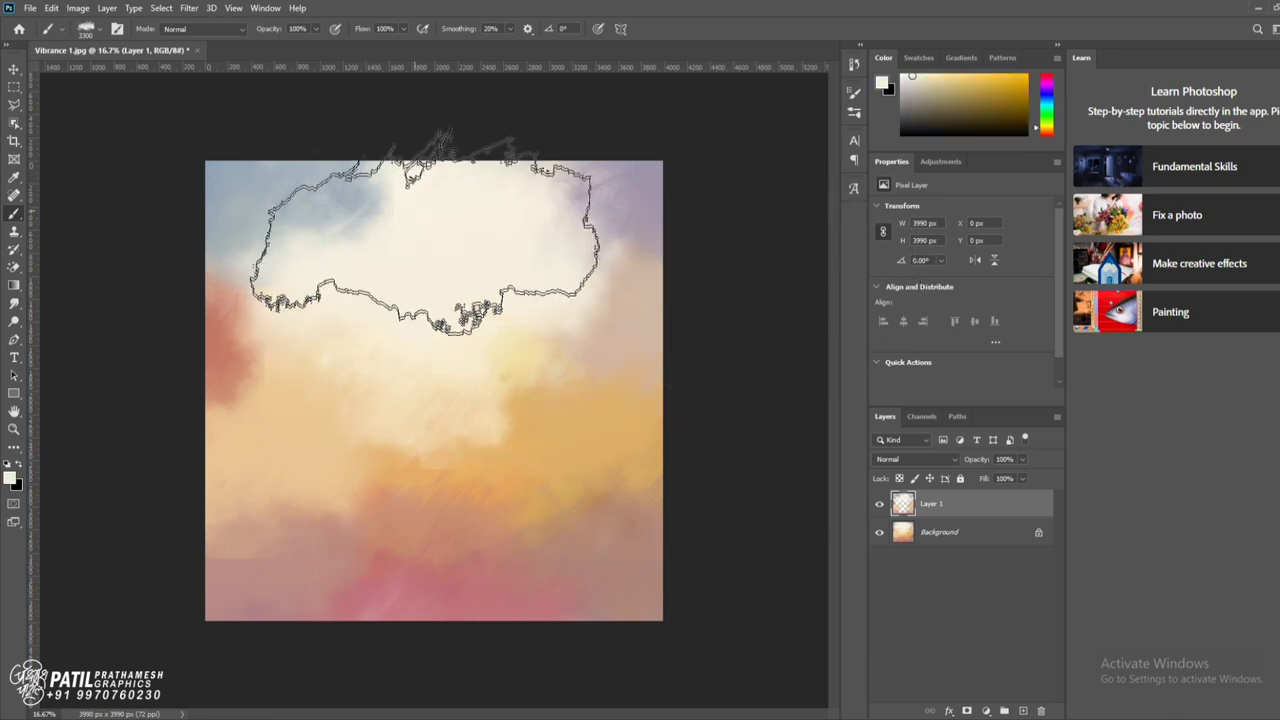
left_click_drag(425, 232, 440, 690)
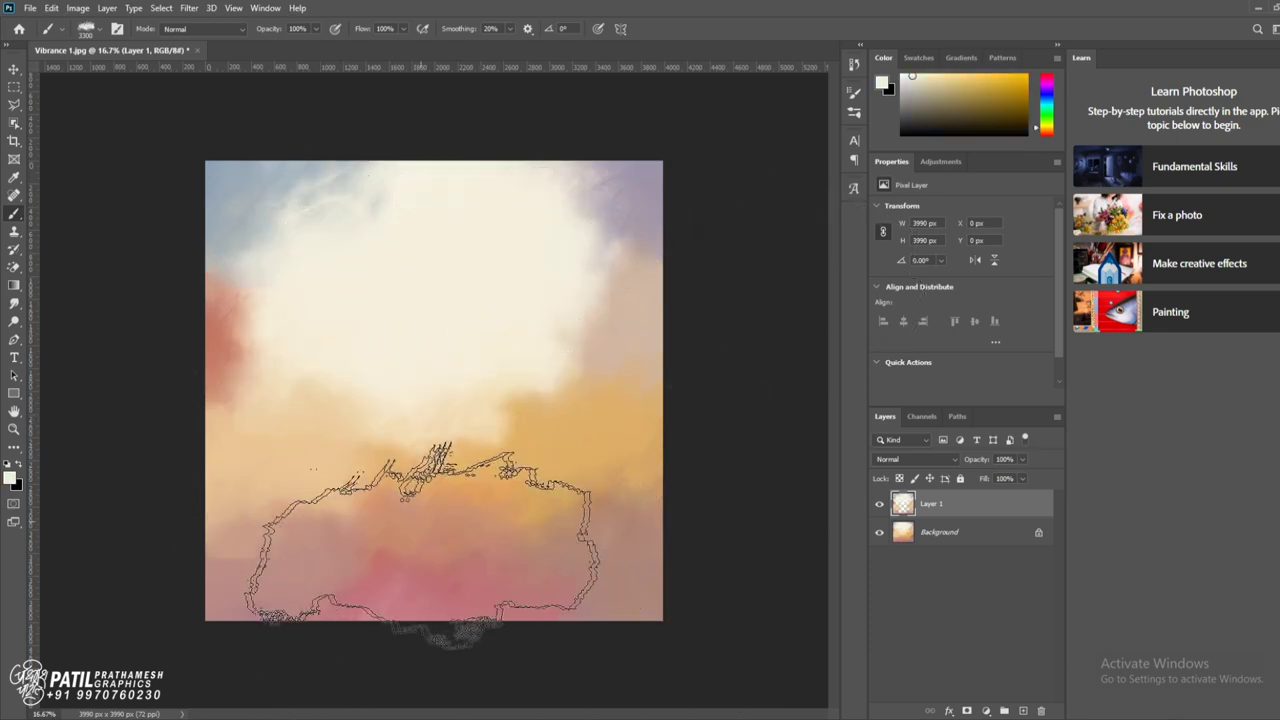
- Merge the painted layer down into a single Background layer
right_click(951, 534)
left_click(999, 546)
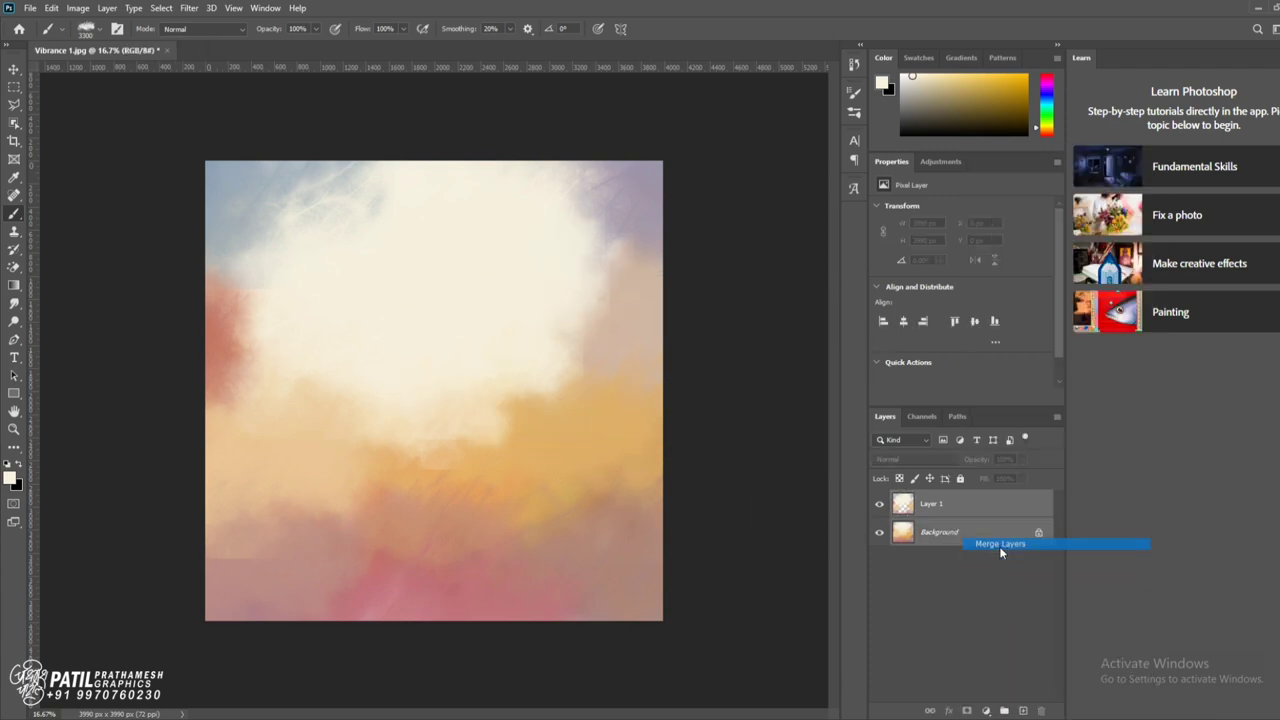
left_click(189, 8)
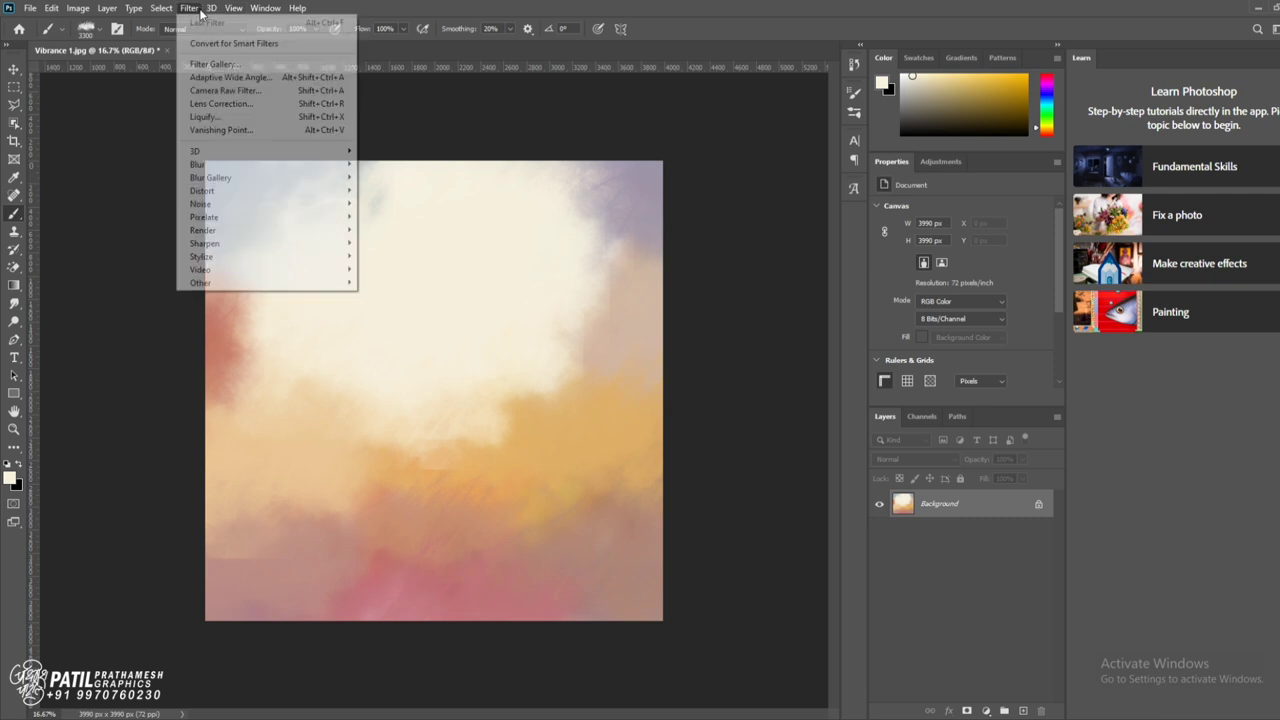
left_click(249, 92)
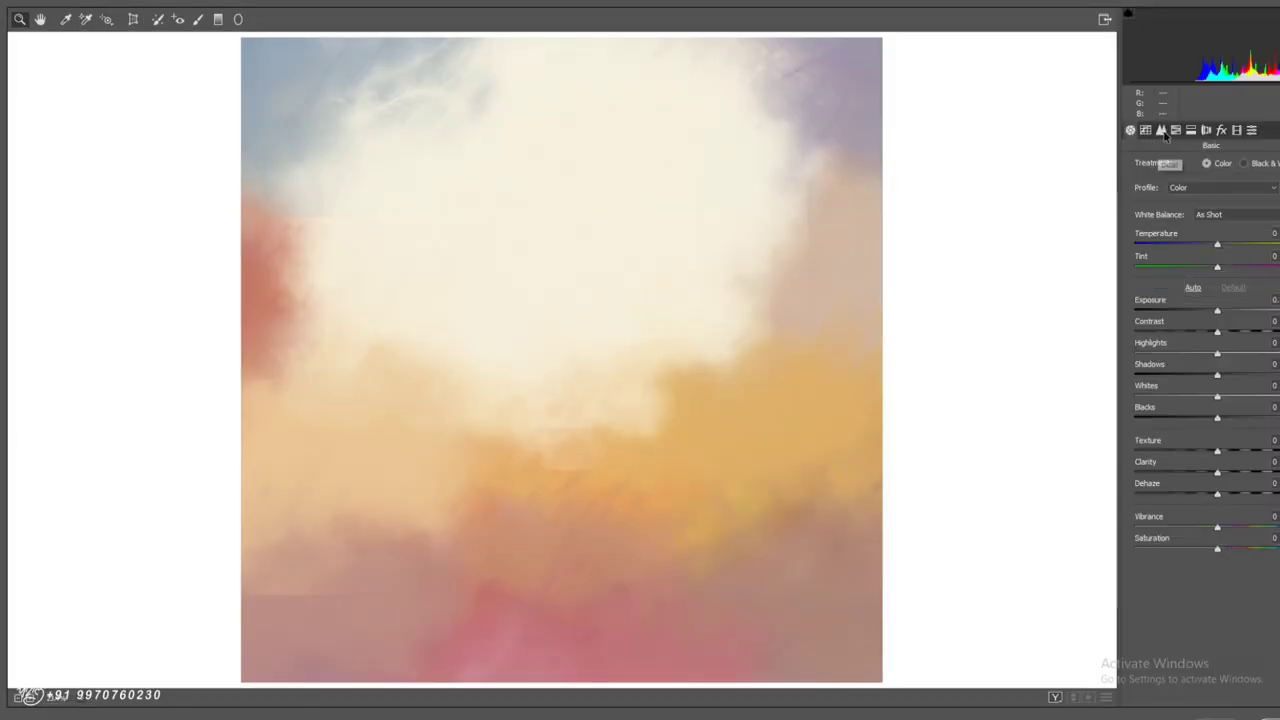
- In Camera Raw, raise sharpening and luminance noise reduction, nudge vibrance up, and apply
left_click(1160, 130)
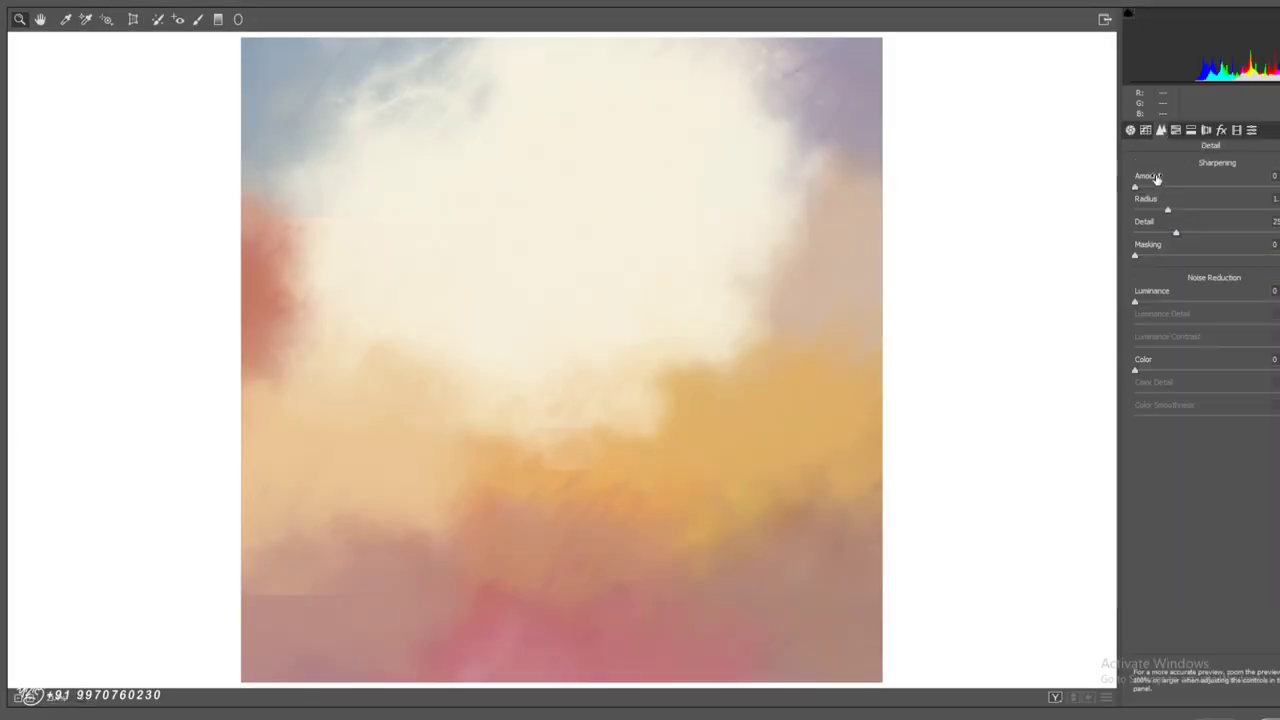
left_click(1154, 186)
left_click_drag(1157, 302, 1200, 302)
left_click(1131, 131)
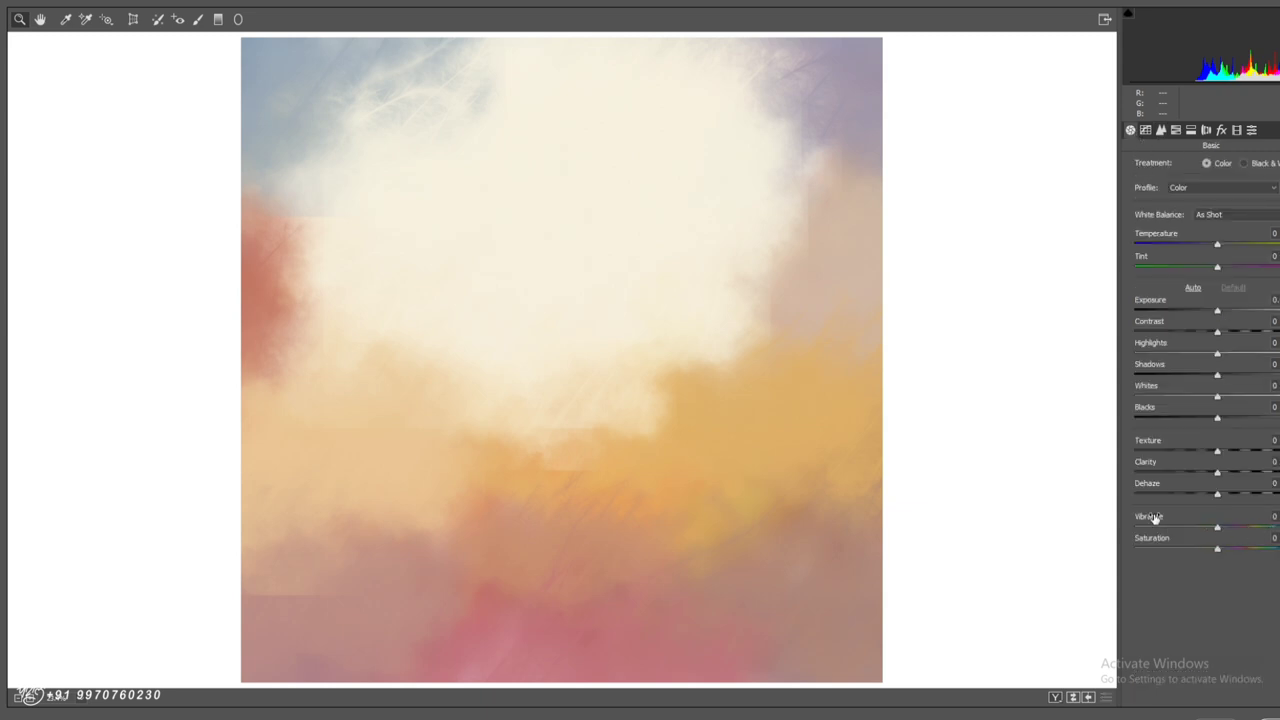
left_click_drag(1154, 518, 1166, 518)
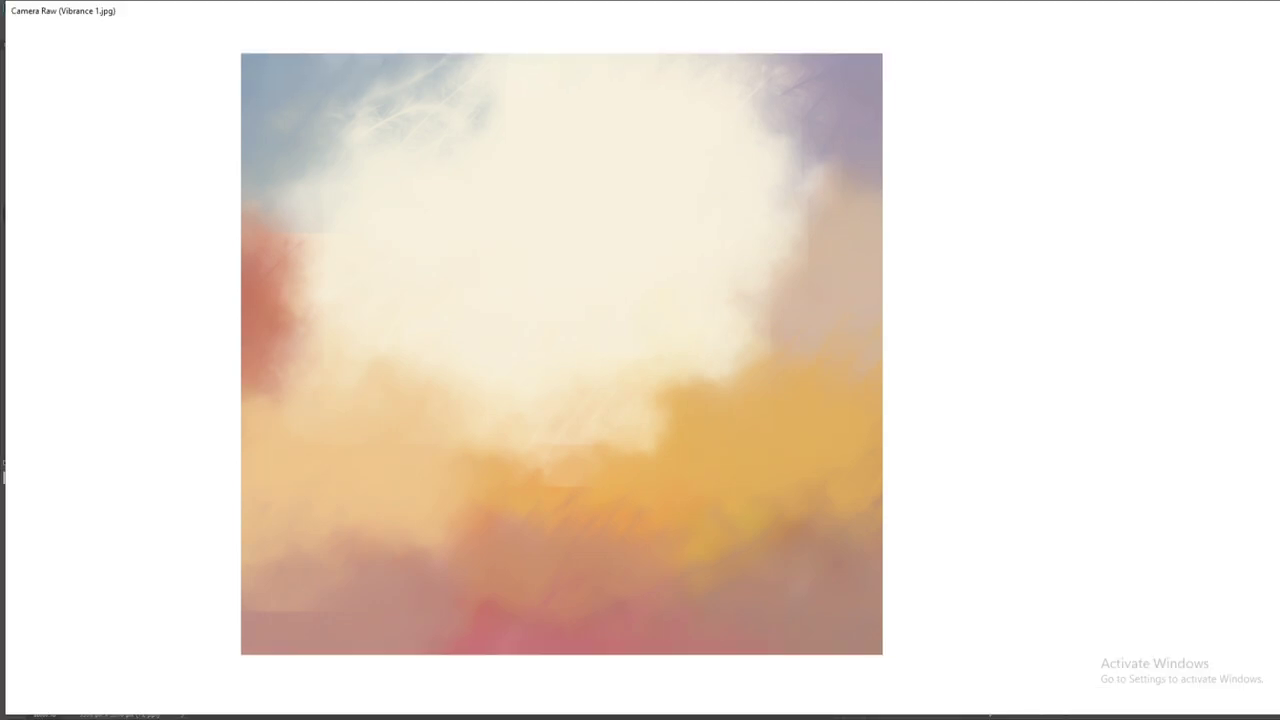
key("Return")
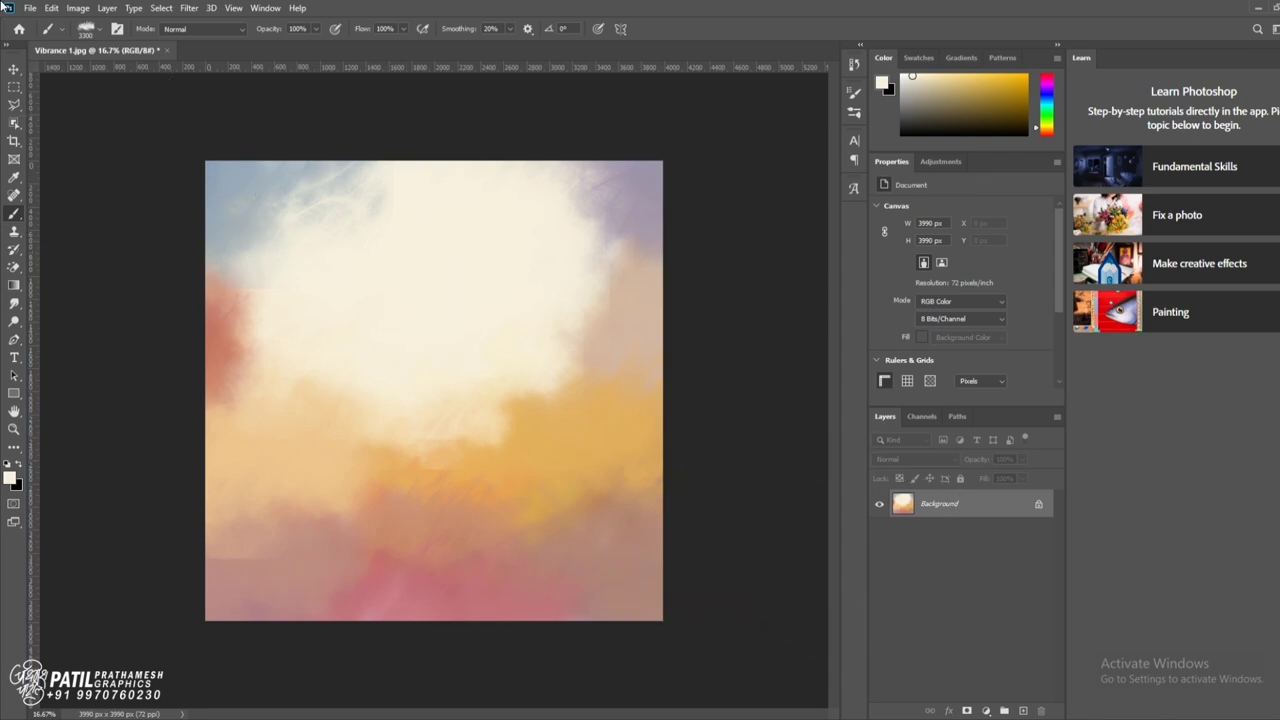
left_click(34, 8)
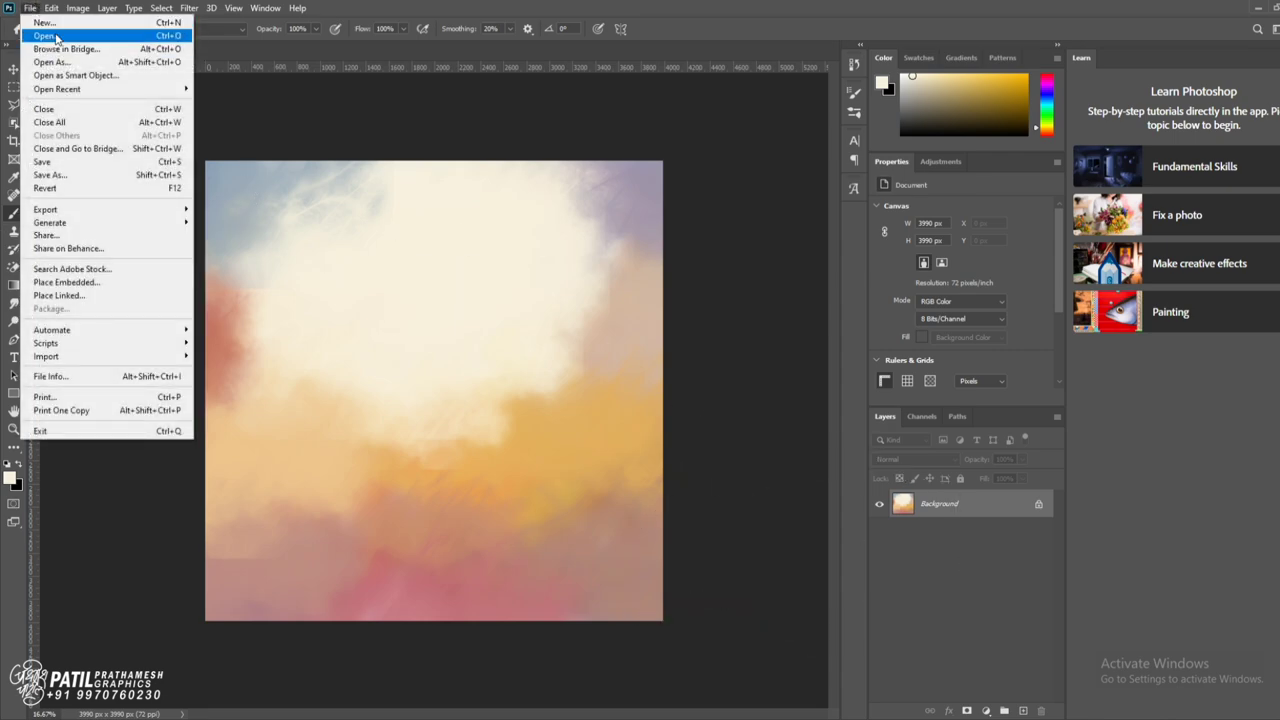
left_click(50, 43)
left_click(62, 180)
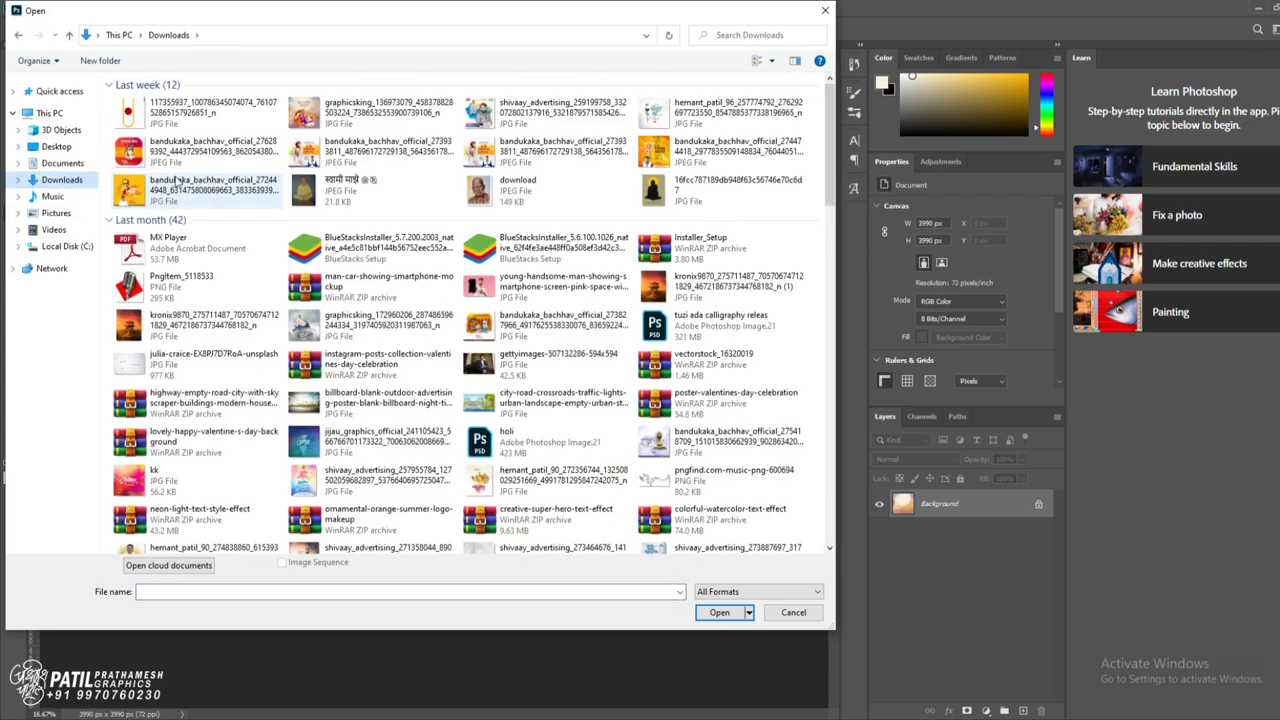
double_click(556, 194)
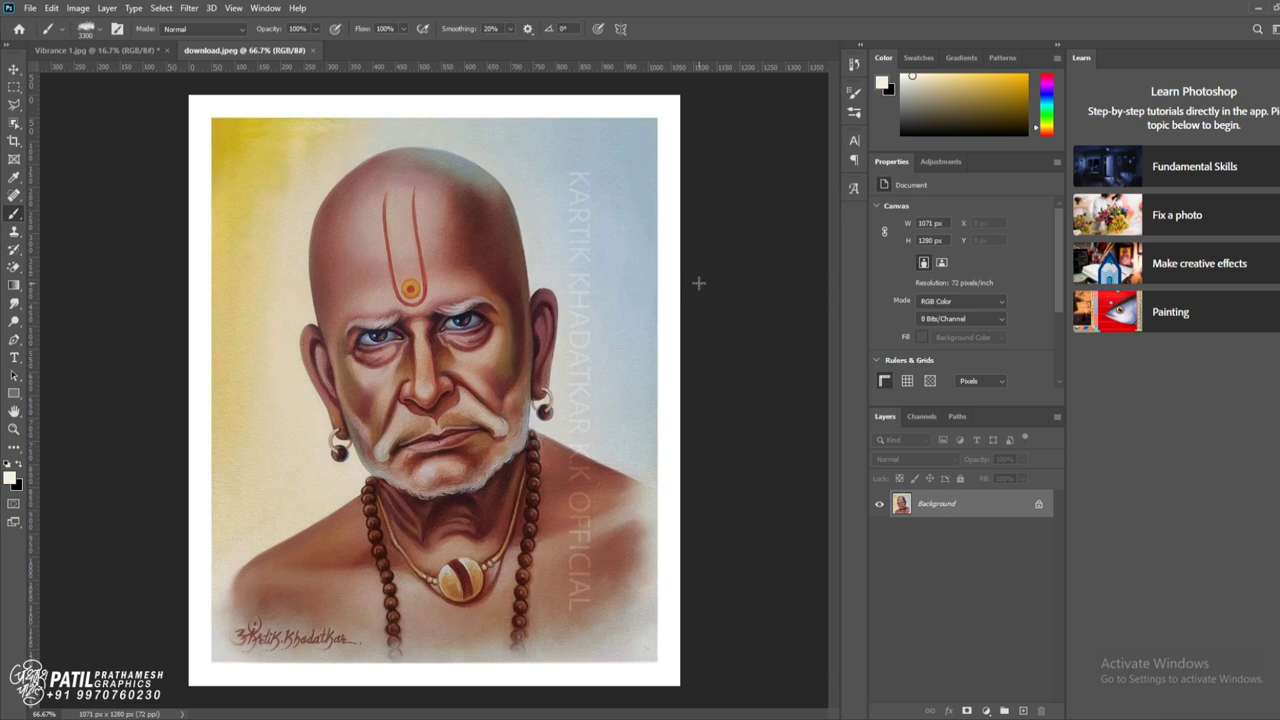
scroll(698, 283, "up", 1)
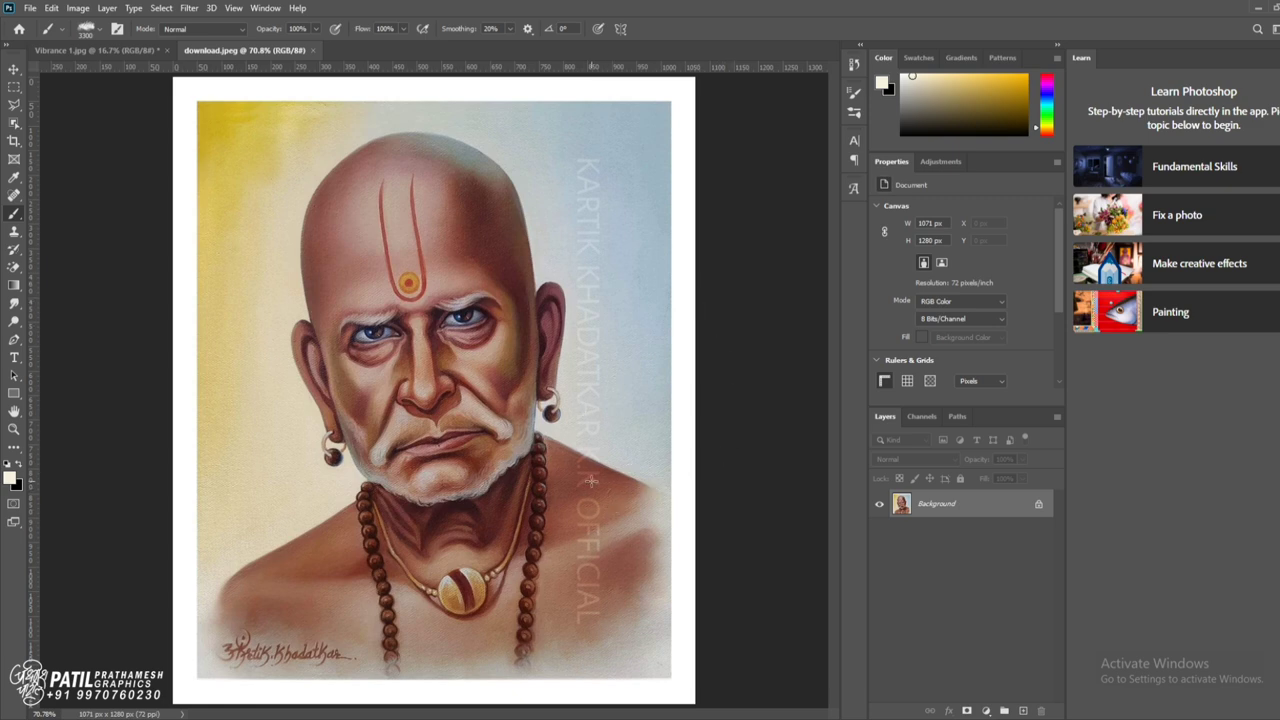
scroll(520, 383, "up", 4)
scroll(508, 363, "up", 4)
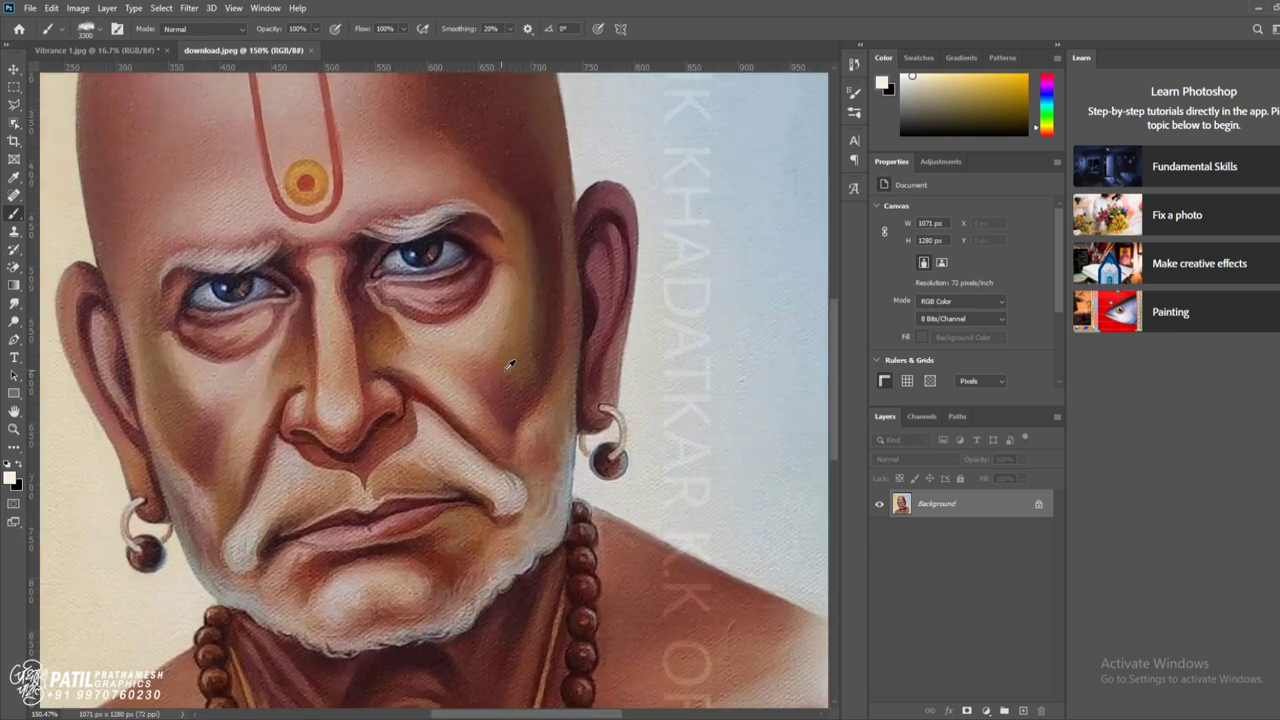
scroll(586, 449, "up", 3)
scroll(608, 453, "up", 1)
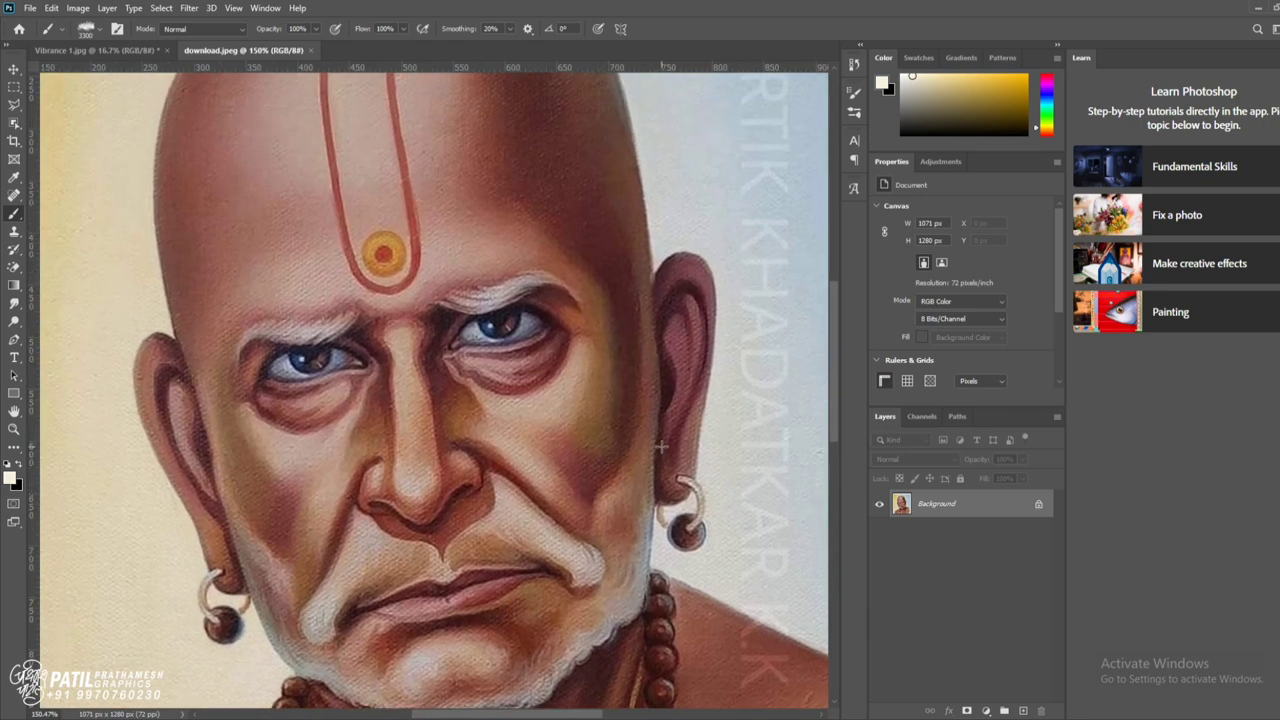
scroll(660, 446, "down", 3)
scroll(700, 434, "down", 2)
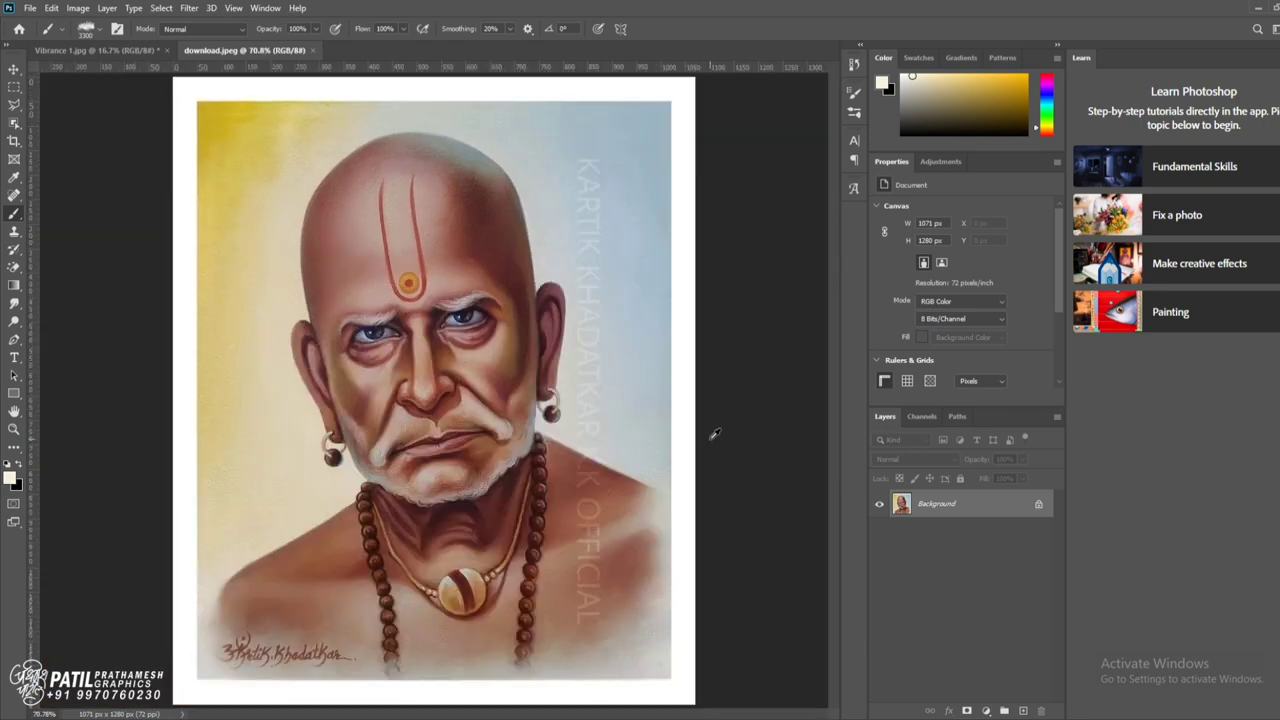
scroll(711, 434, "down", 1)
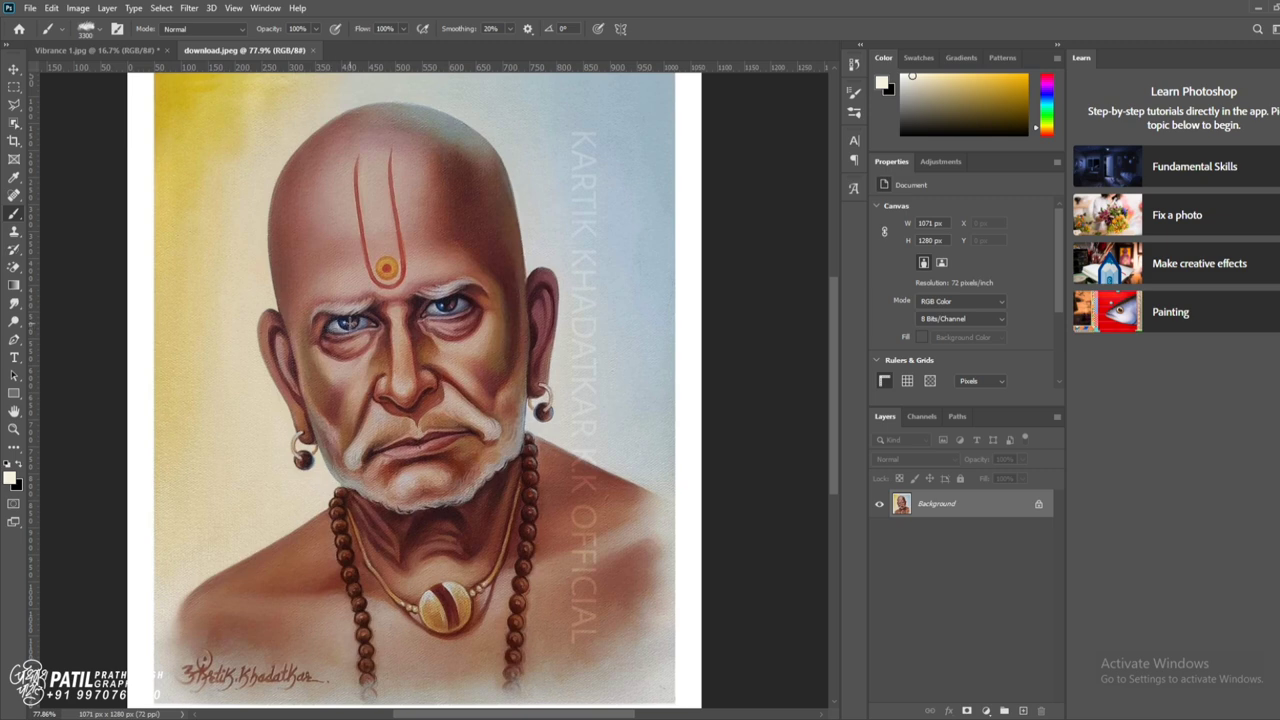
scroll(630, 390, "down", 1)
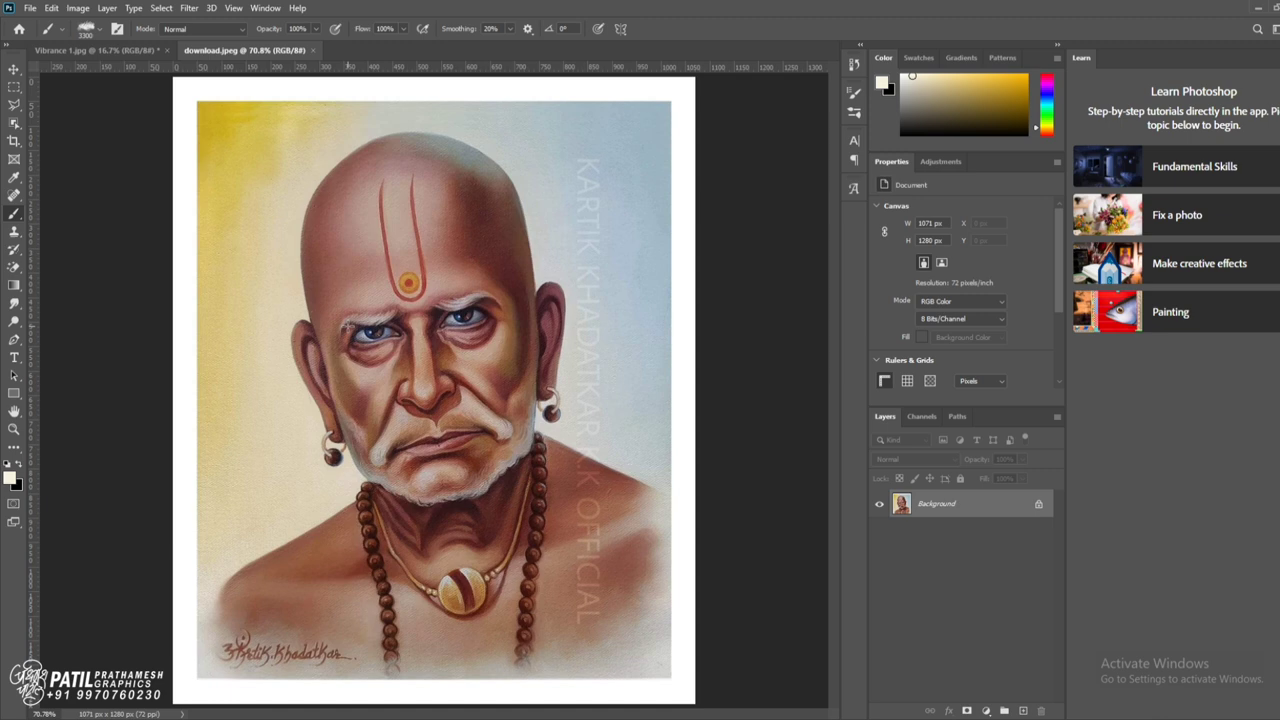
- Unlock the Background layer and resample to 3957 × 4729 px at 266 ppi using Auto Resolution (Best)
left_click(14, 340)
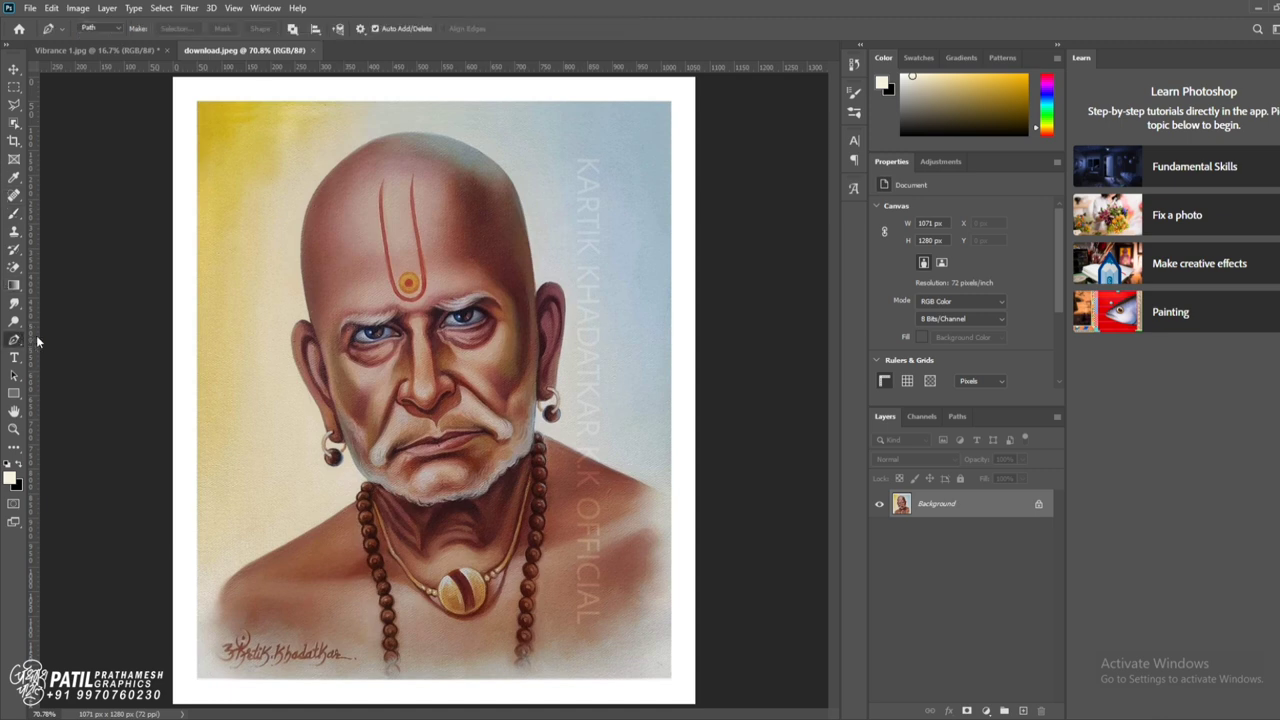
left_click(1039, 507)
left_click(78, 8)
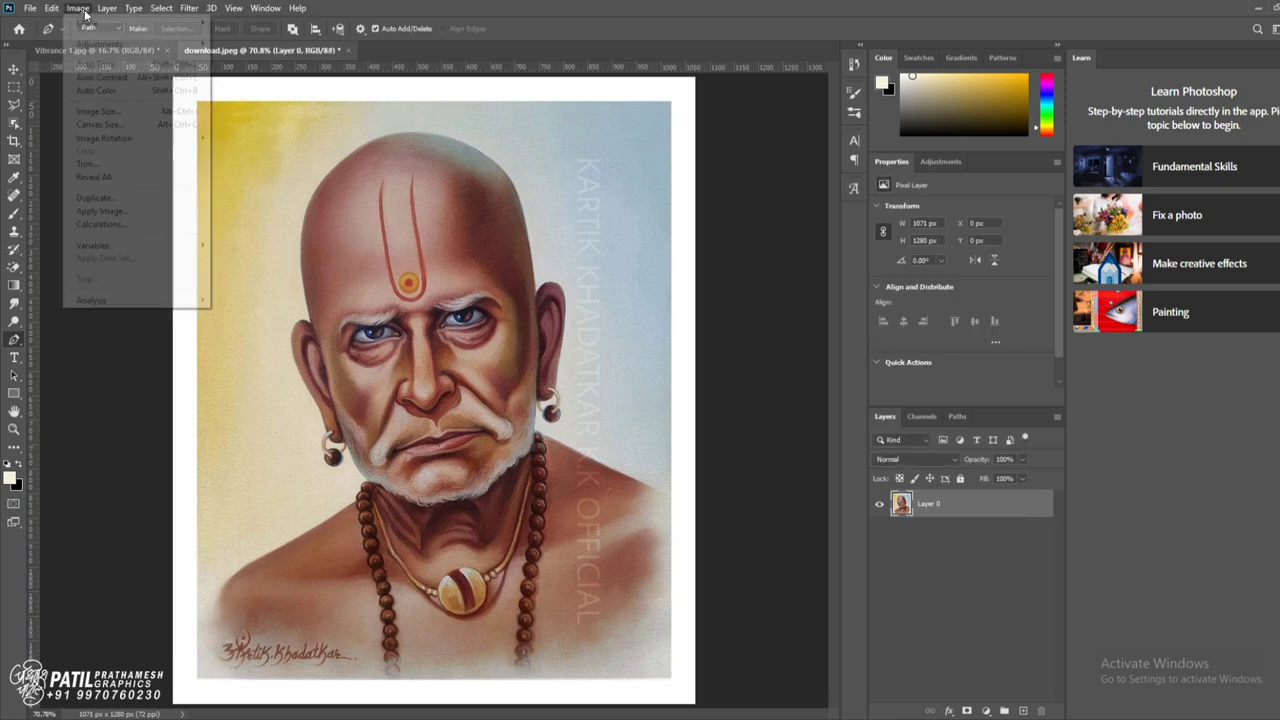
left_click(110, 111)
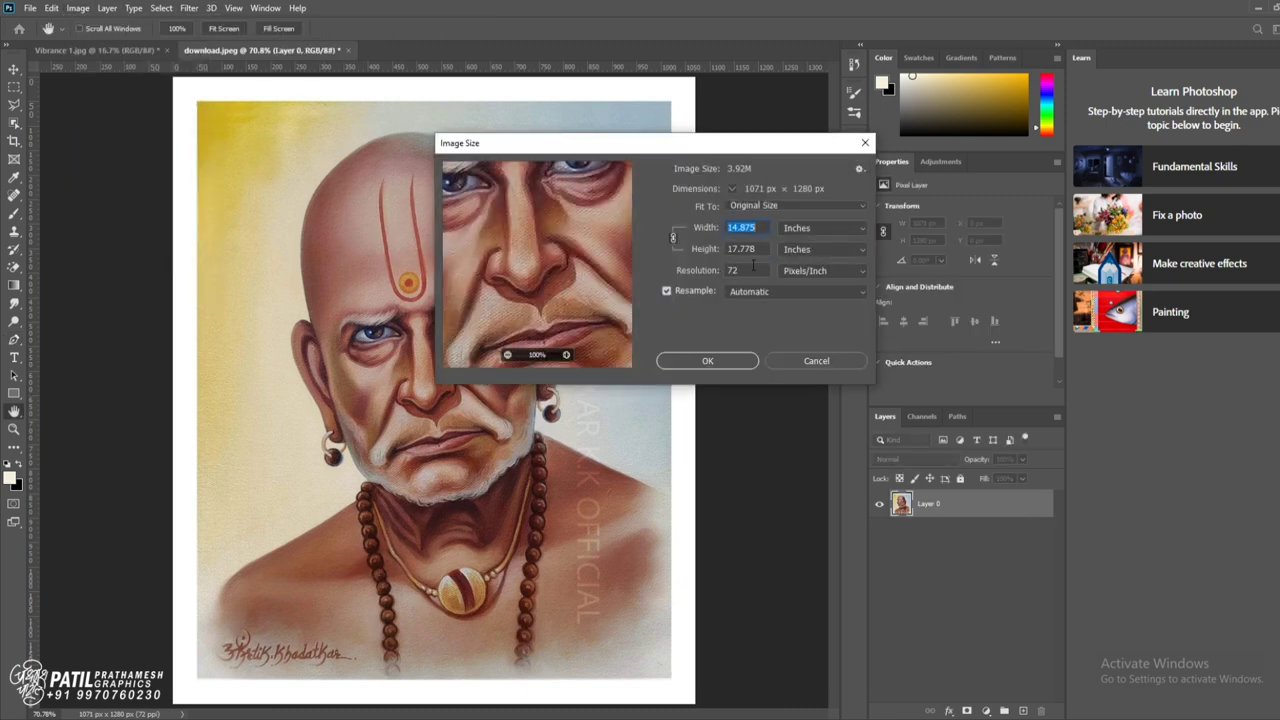
left_click(809, 208)
left_click(798, 228)
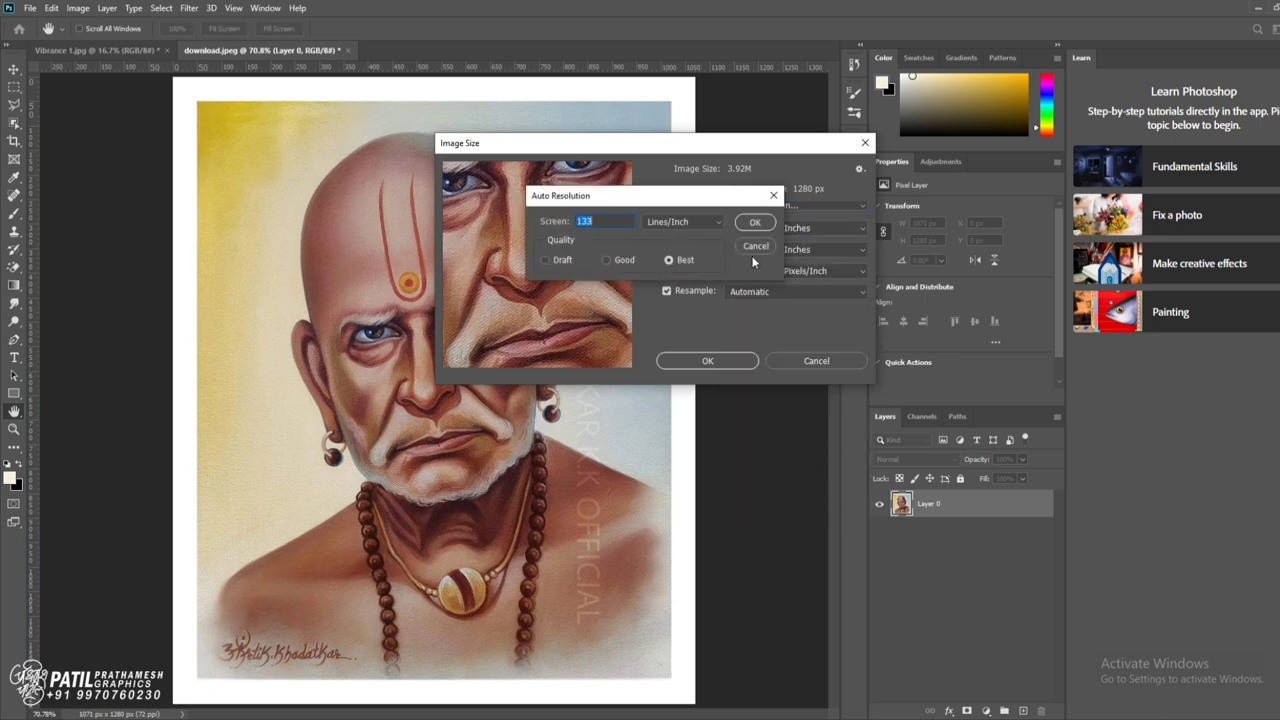
left_click(755, 221)
left_click(820, 360)
key("p")
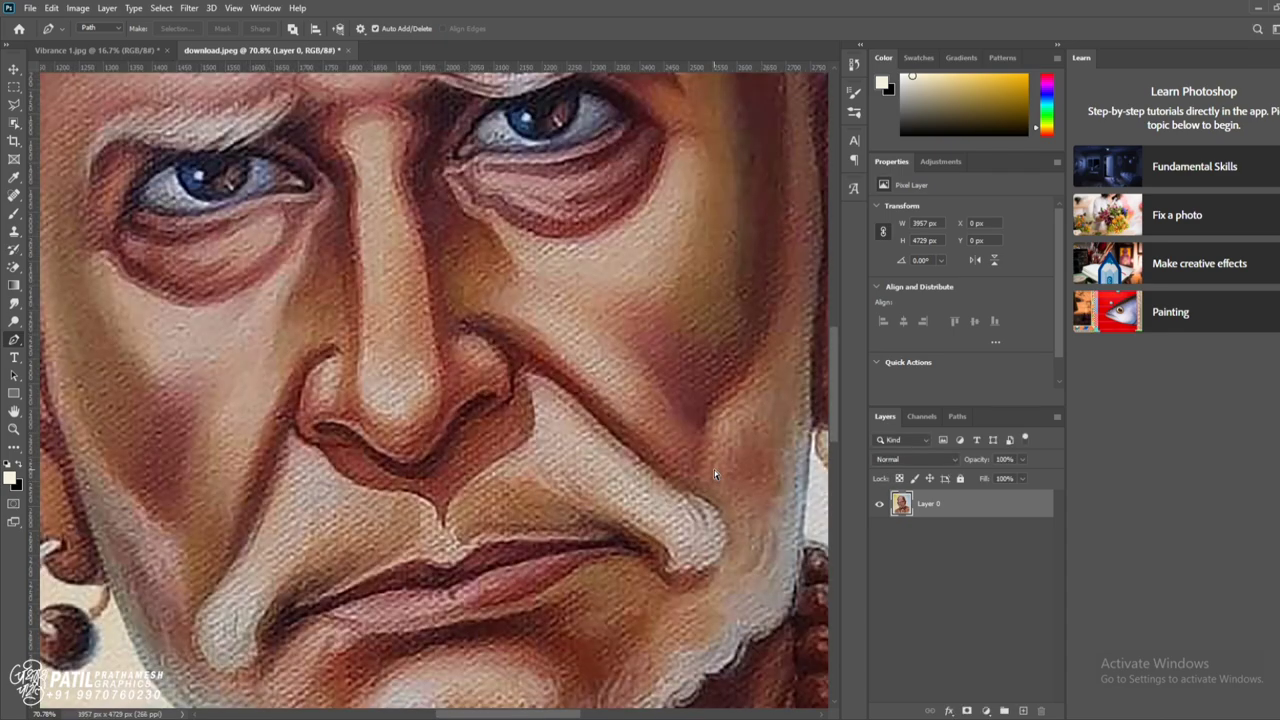
key("ctrl+0")
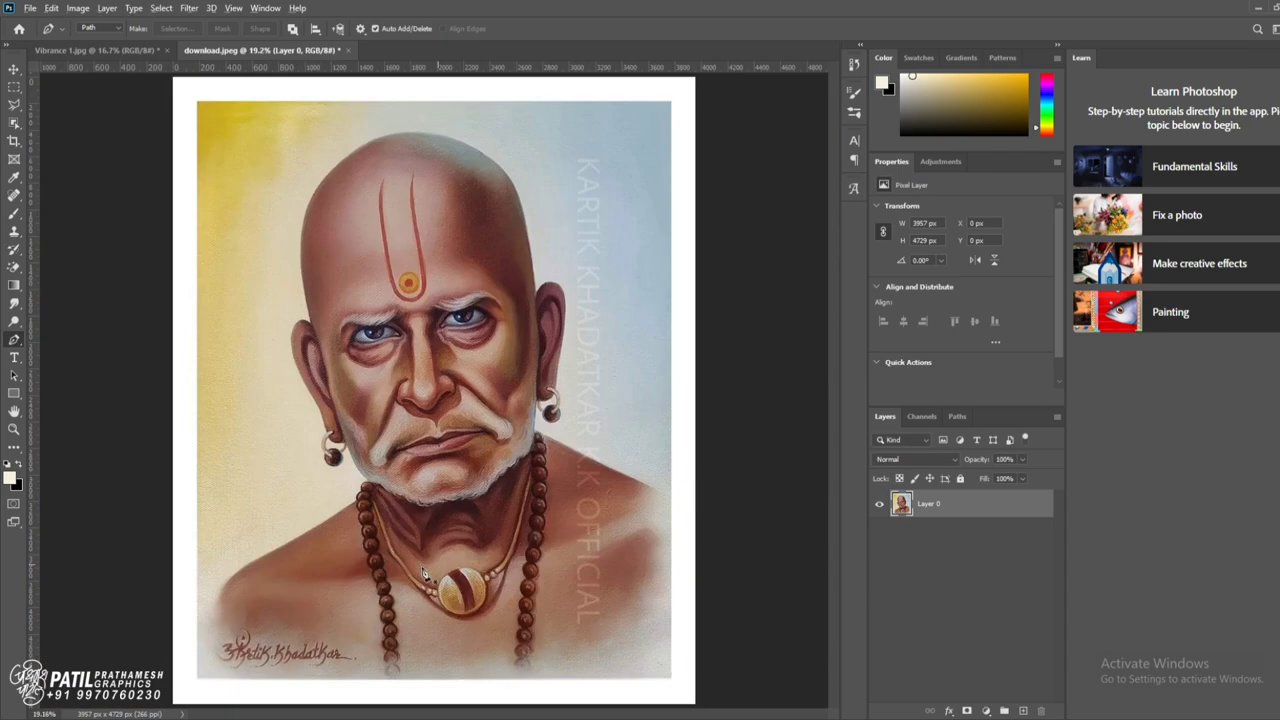
scroll(360, 617, "up", 5)
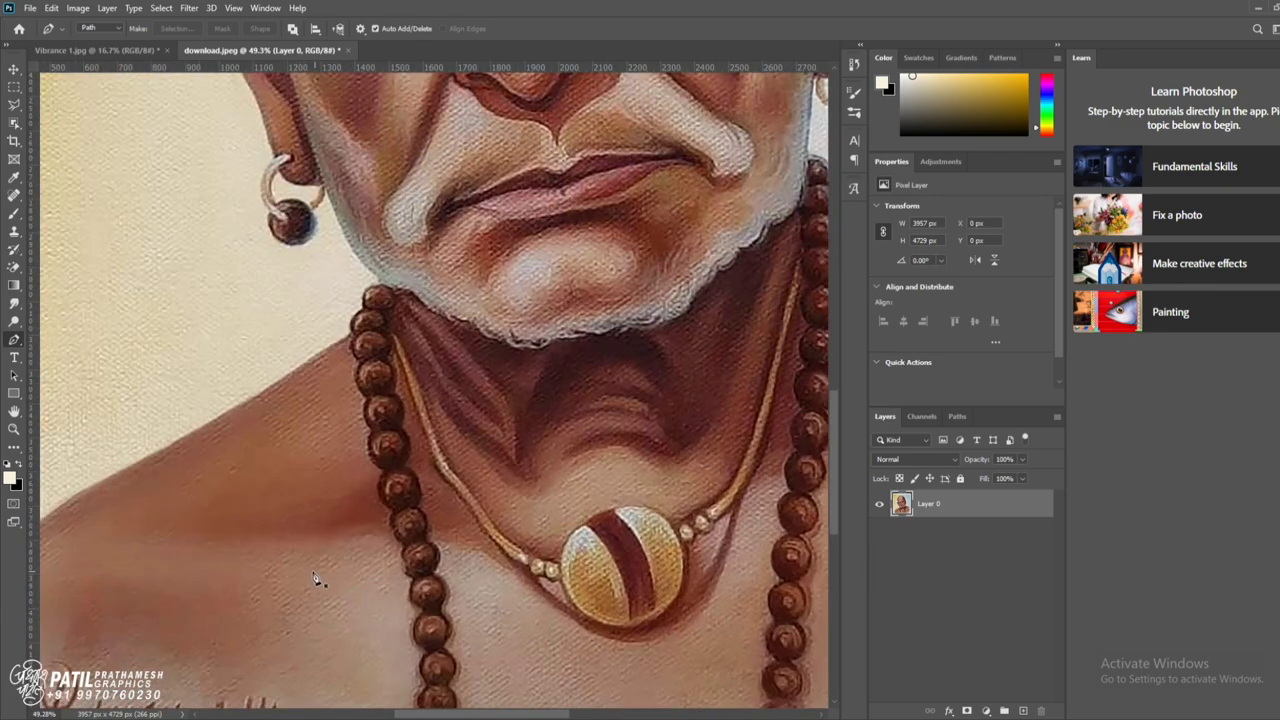
- Start the Pen path at the left shoulder and trace up around the top bead
scroll(320, 580, "left", 5)
scroll(466, 569, "down", 3)
left_click(231, 556)
left_click_drag(301, 462, 343, 437)
left_click(496, 353)
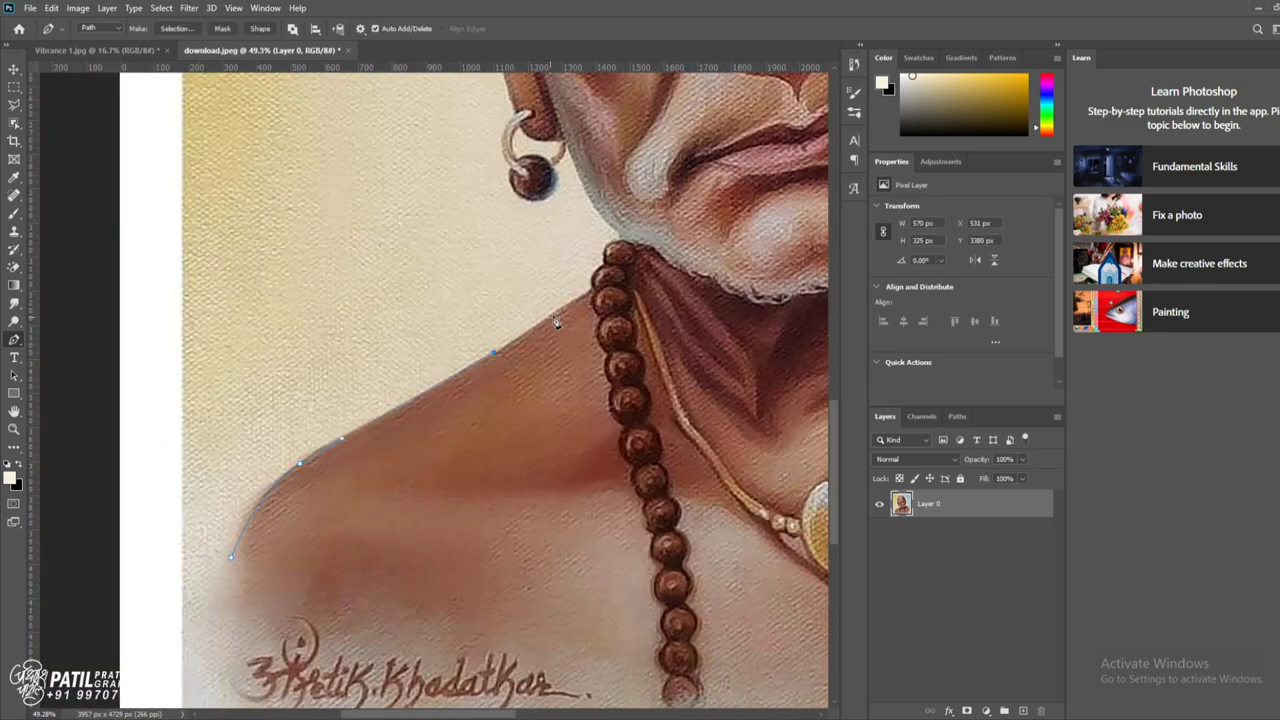
left_click(578, 300)
left_click(594, 288)
scroll(594, 288, "up", 3)
left_click(528, 371)
left_click(548, 315)
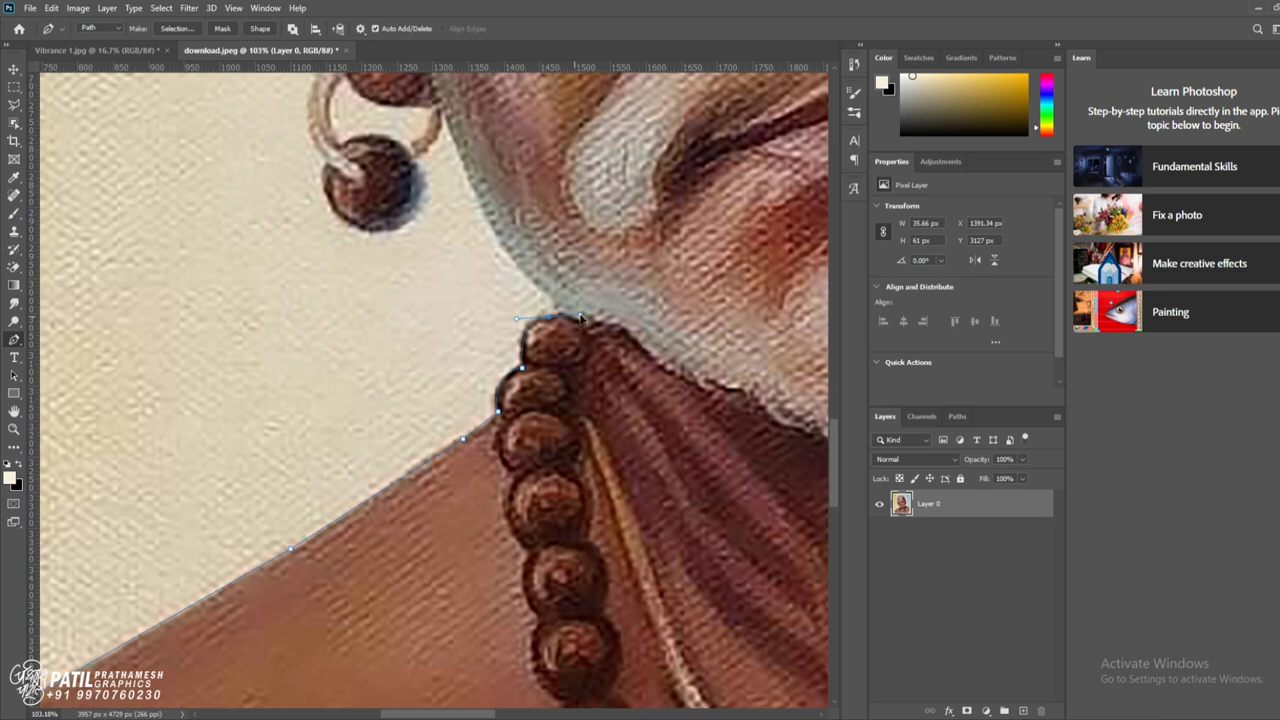
scroll(448, 120, "up", 3)
left_click_drag(443, 262, 434, 150)
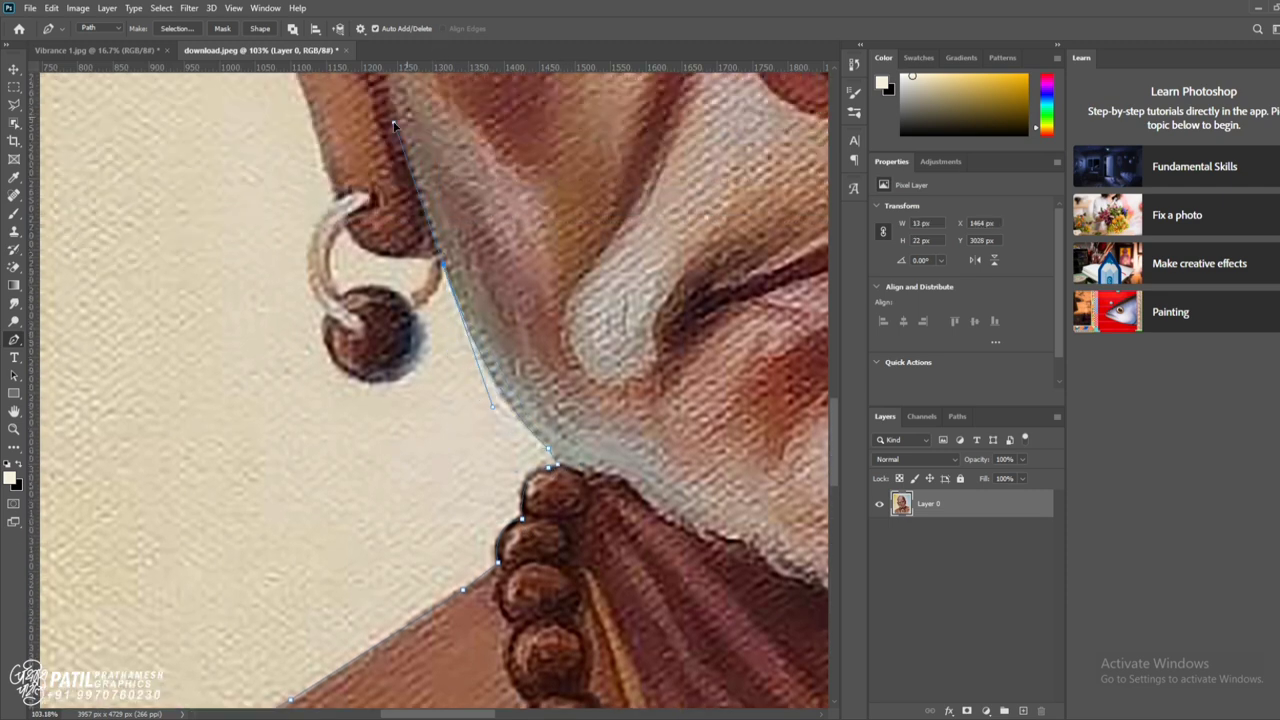
- Continue the path along the beard, around the left earring and ear, up the head's side
left_click(443, 262, "alt")
left_click(415, 312)
left_click_drag(388, 381, 345, 387)
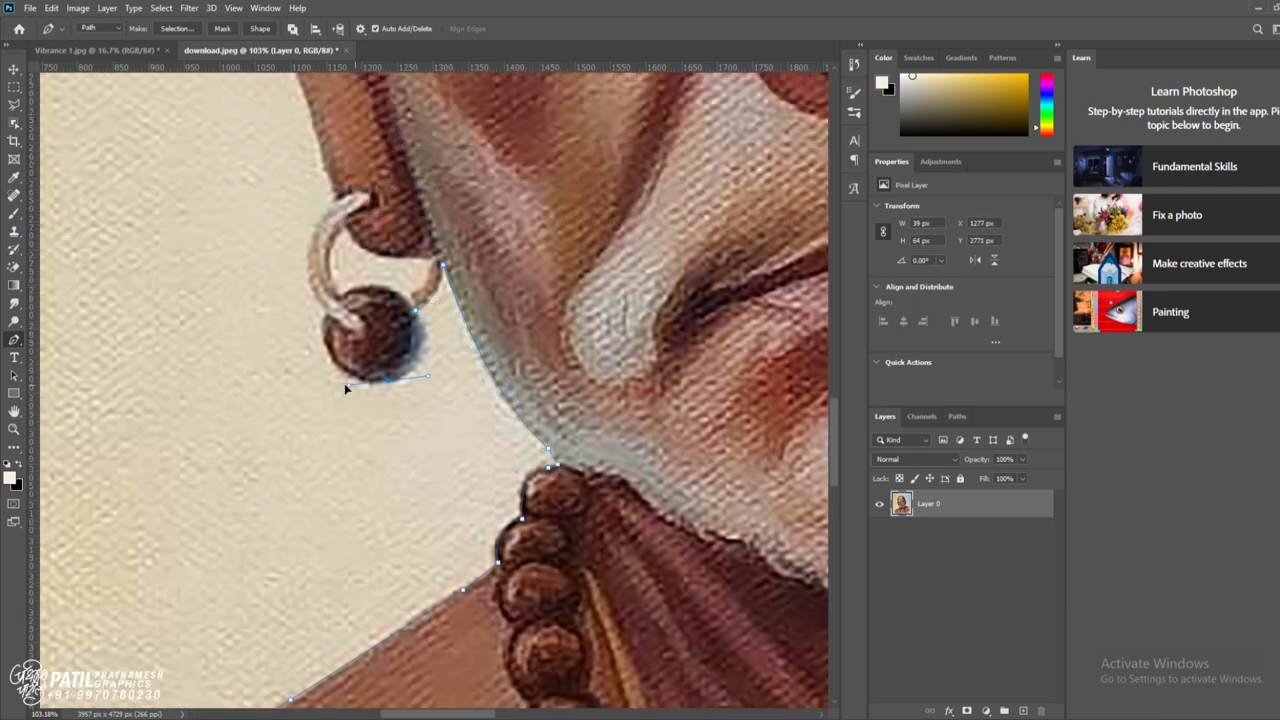
left_click(325, 311)
left_click_drag(340, 200, 401, 166)
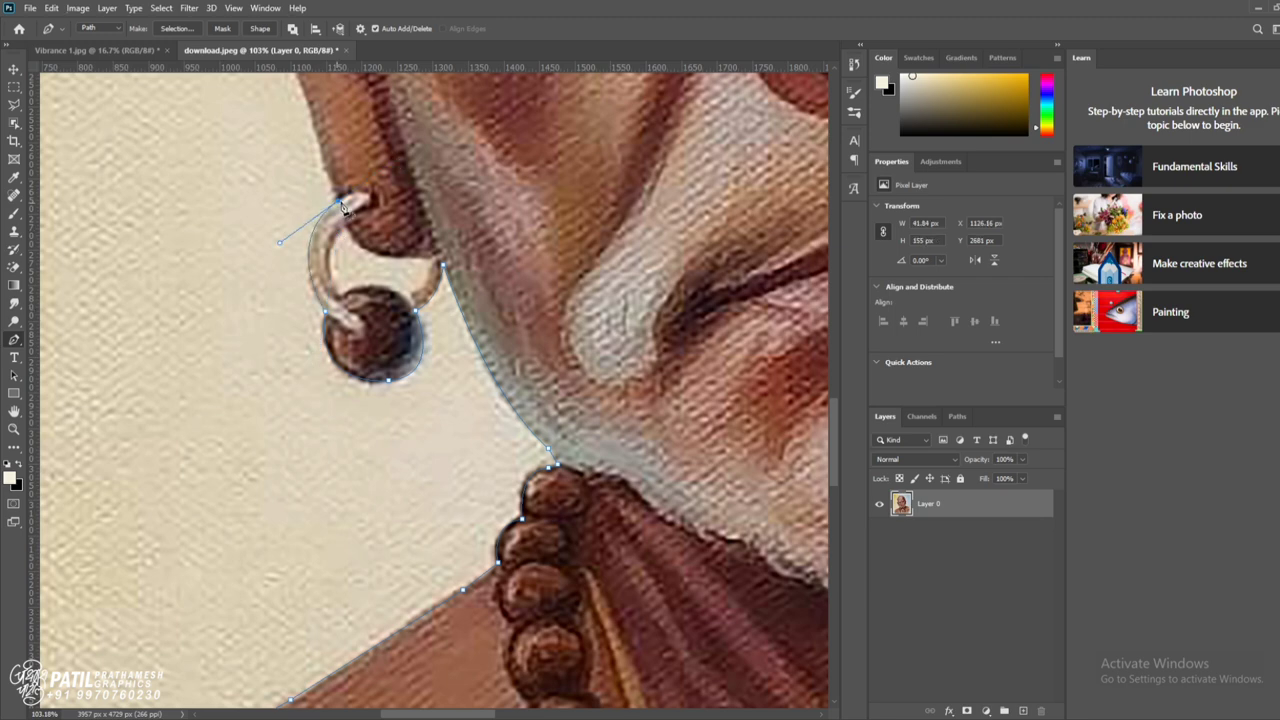
scroll(401, 166, "up", 8)
left_click(342, 446)
scroll(268, 347, "up", 1)
scroll(268, 347, "up", 6)
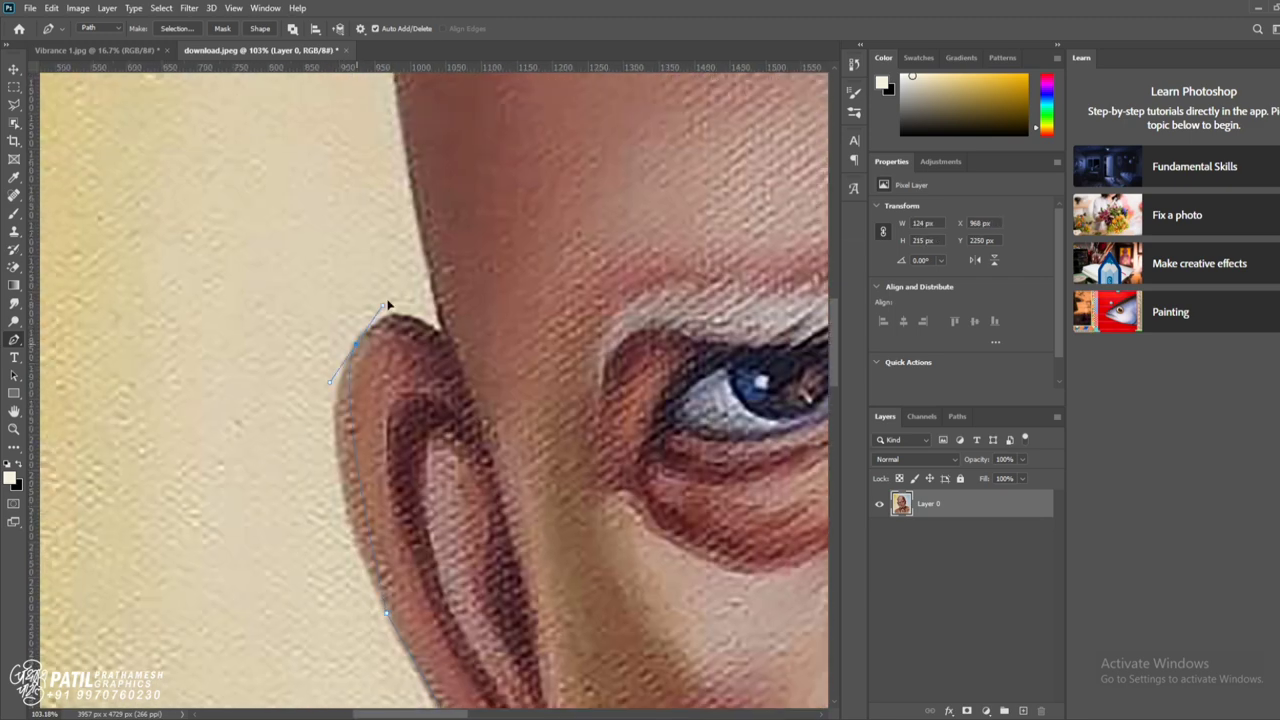
left_click(355, 344)
left_click_drag(437, 333, 463, 350)
scroll(400, 400, "down", 5)
left_click_drag(376, 283, 420, 171)
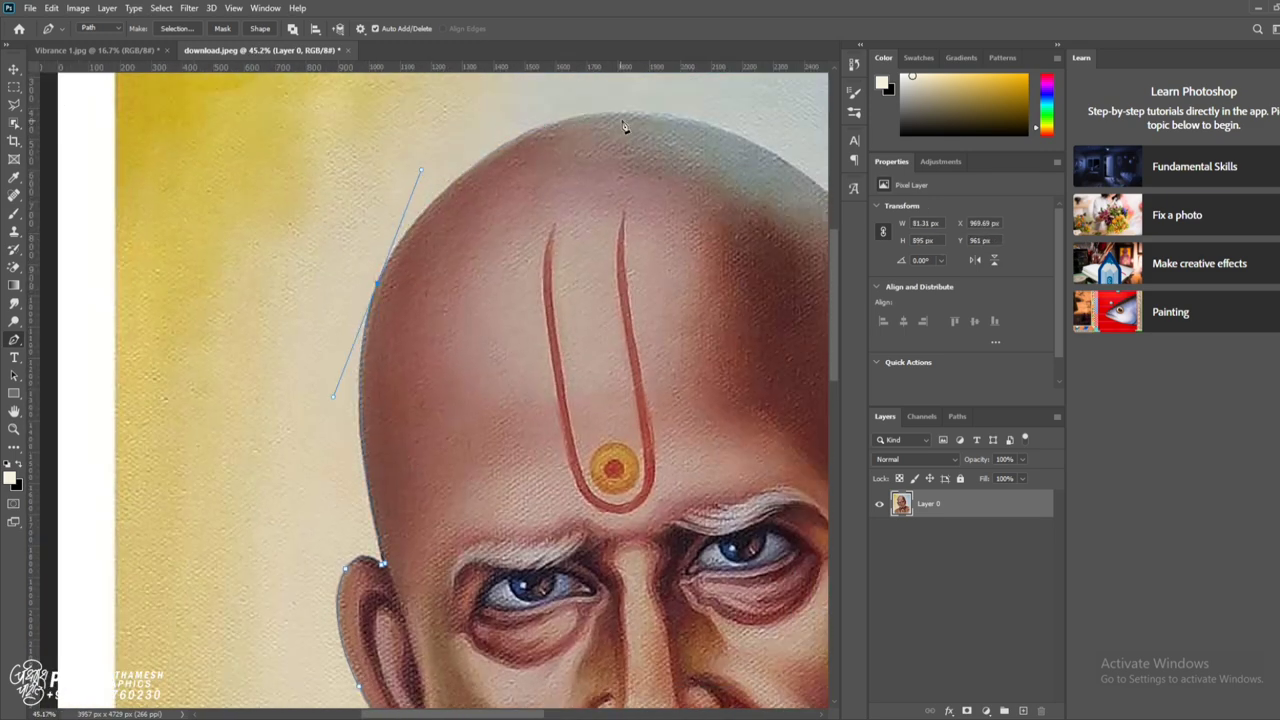
scroll(500, 130, "up", 2)
- Curve the path over the crown, down the head's right side, and over the right ear
left_click(493, 158)
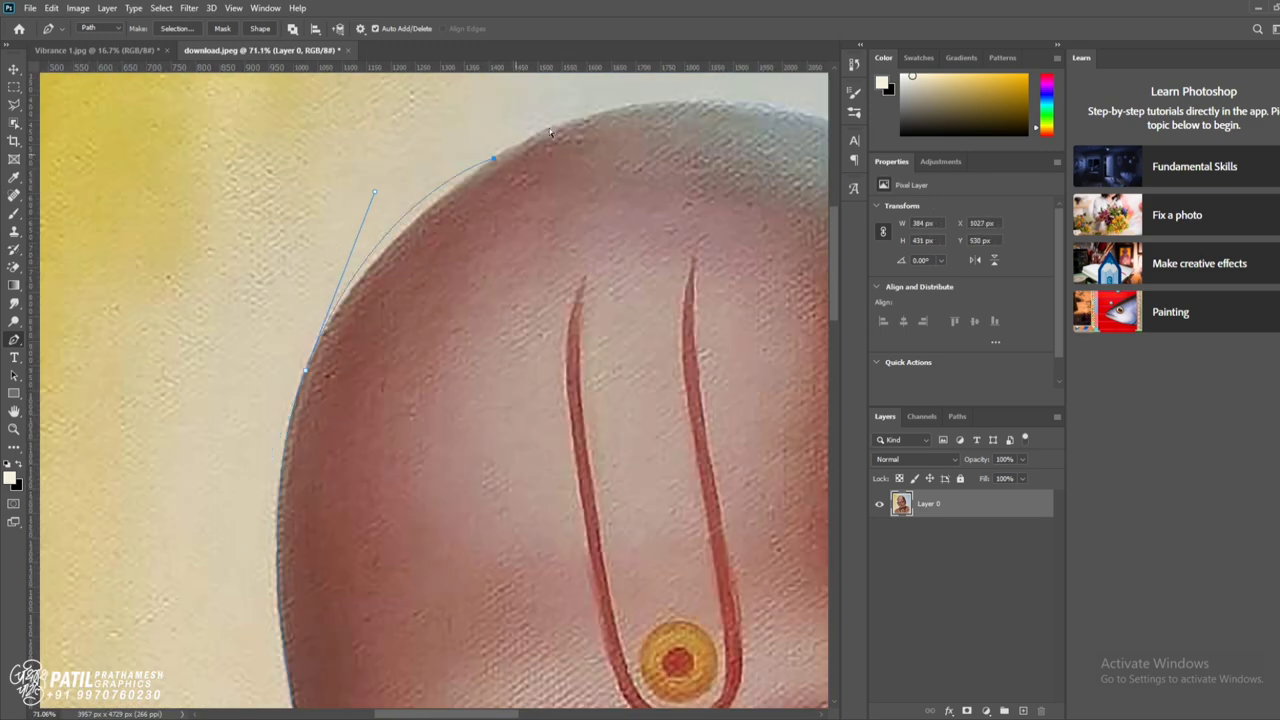
key("ctrl+z")
scroll(682, 80, "up", 3)
left_click_drag(576, 248, 775, 170)
scroll(430, 400, "right", 5)
left_click_drag(527, 345, 743, 540)
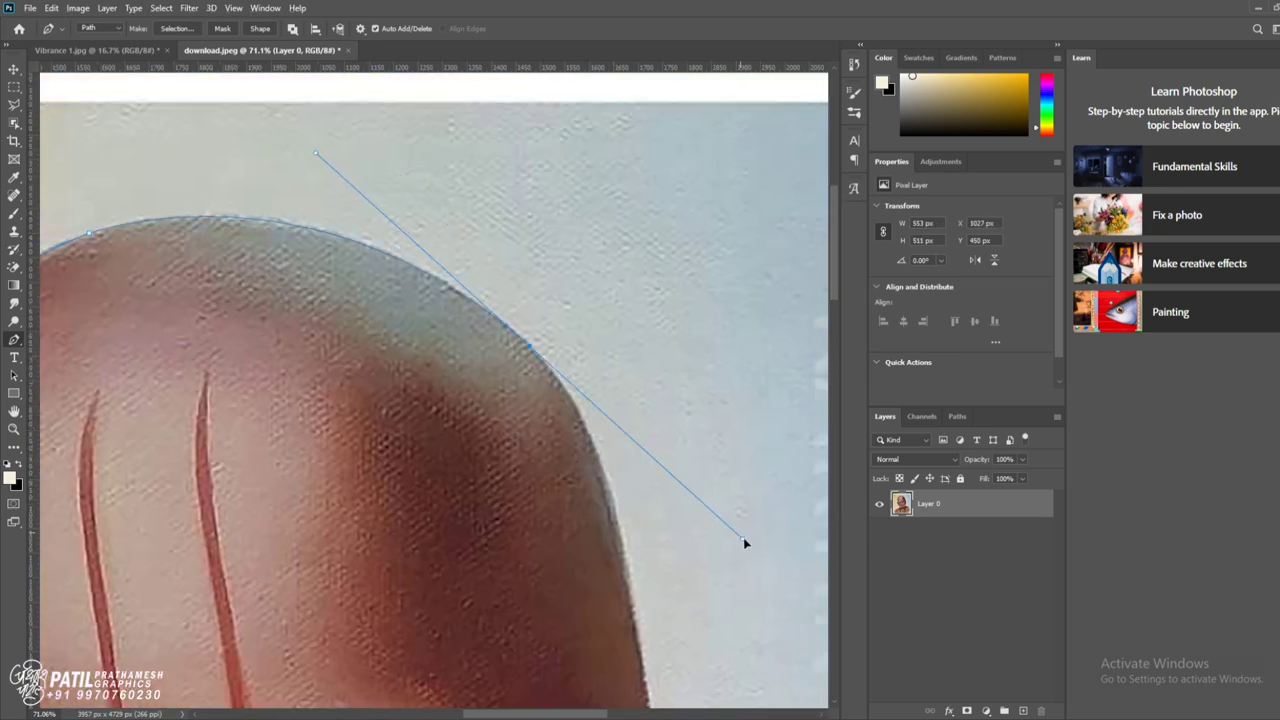
left_click(527, 345, "alt")
left_click_drag(540, 409, 448, 214)
left_click_drag(529, 348, 549, 475)
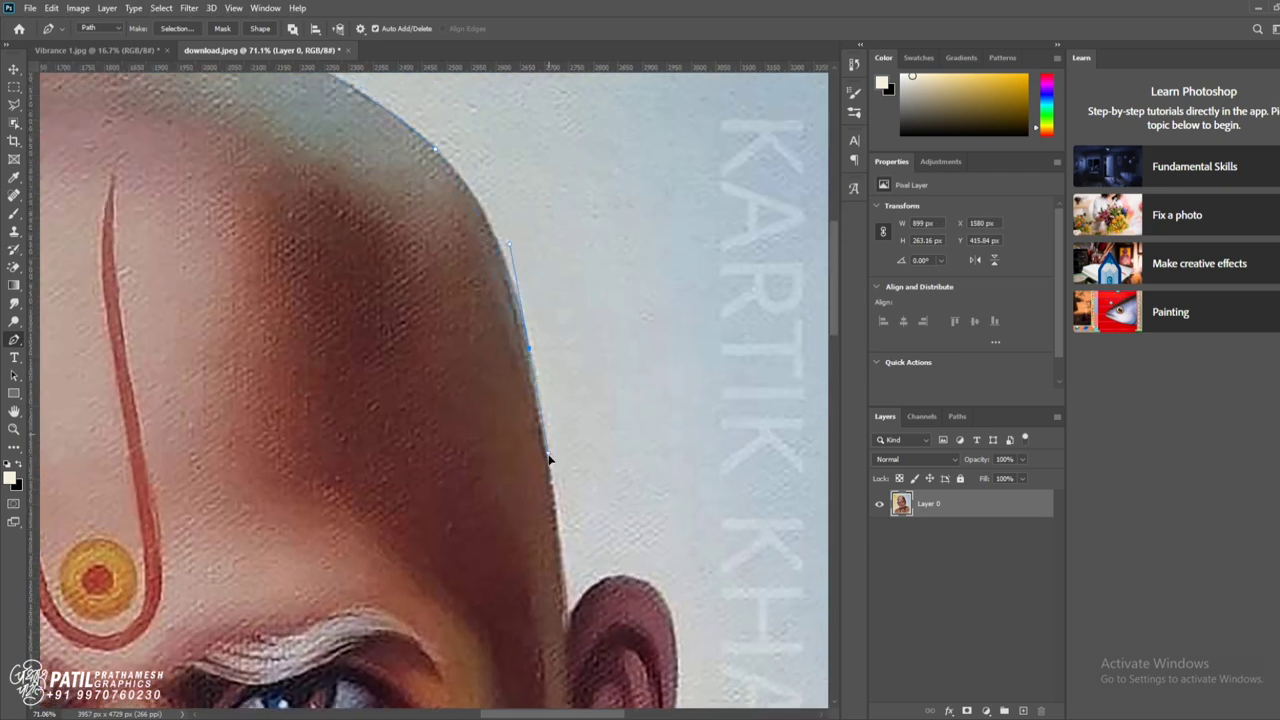
left_click(567, 627)
scroll(567, 627, "down", 5)
scroll(567, 627, "right", 3)
left_click_drag(497, 245, 548, 295)
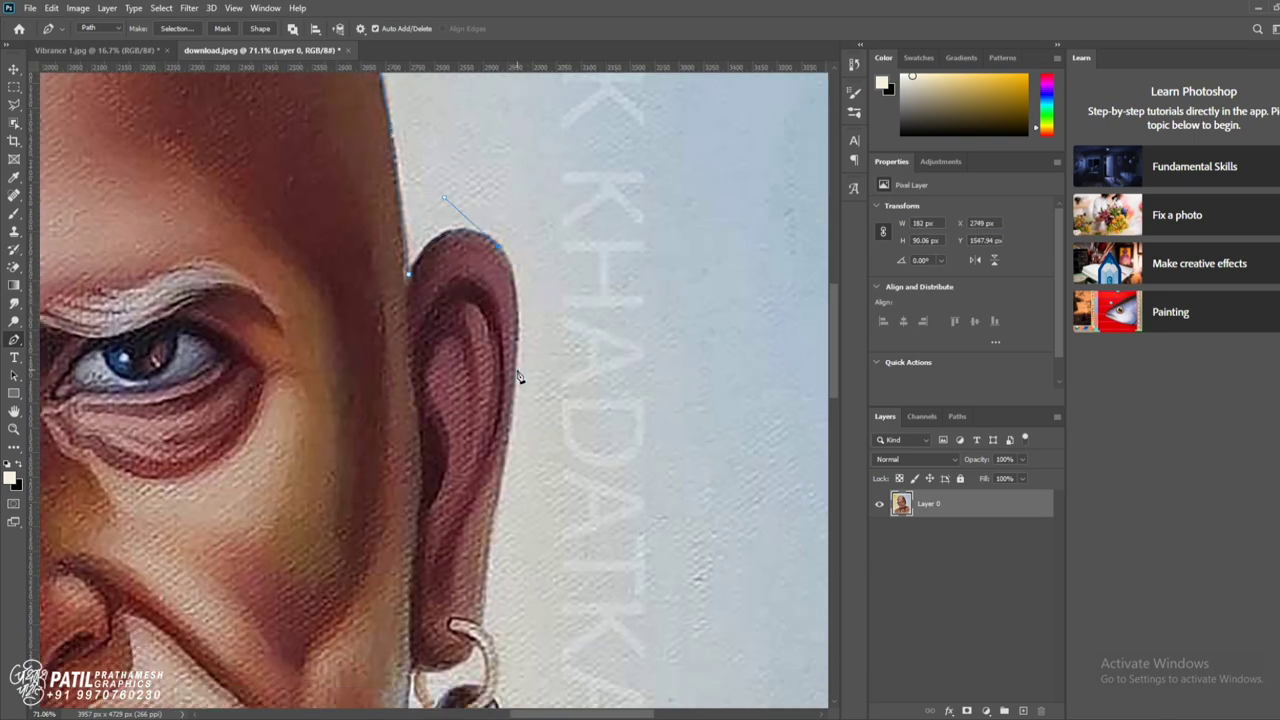
- Trace around the right earring, down the neck, along the right shoulder and image edge
left_click_drag(505, 482, 492, 555)
scroll(509, 308, "down", 3)
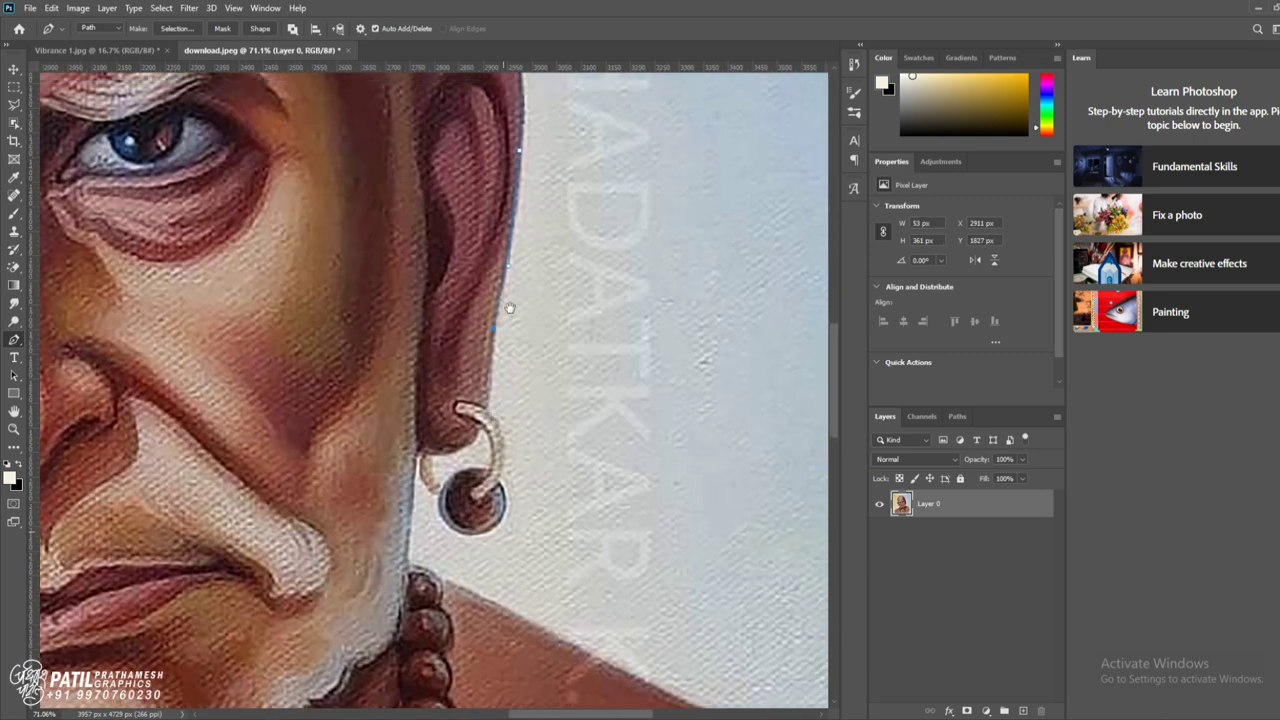
left_click_drag(487, 402, 512, 413)
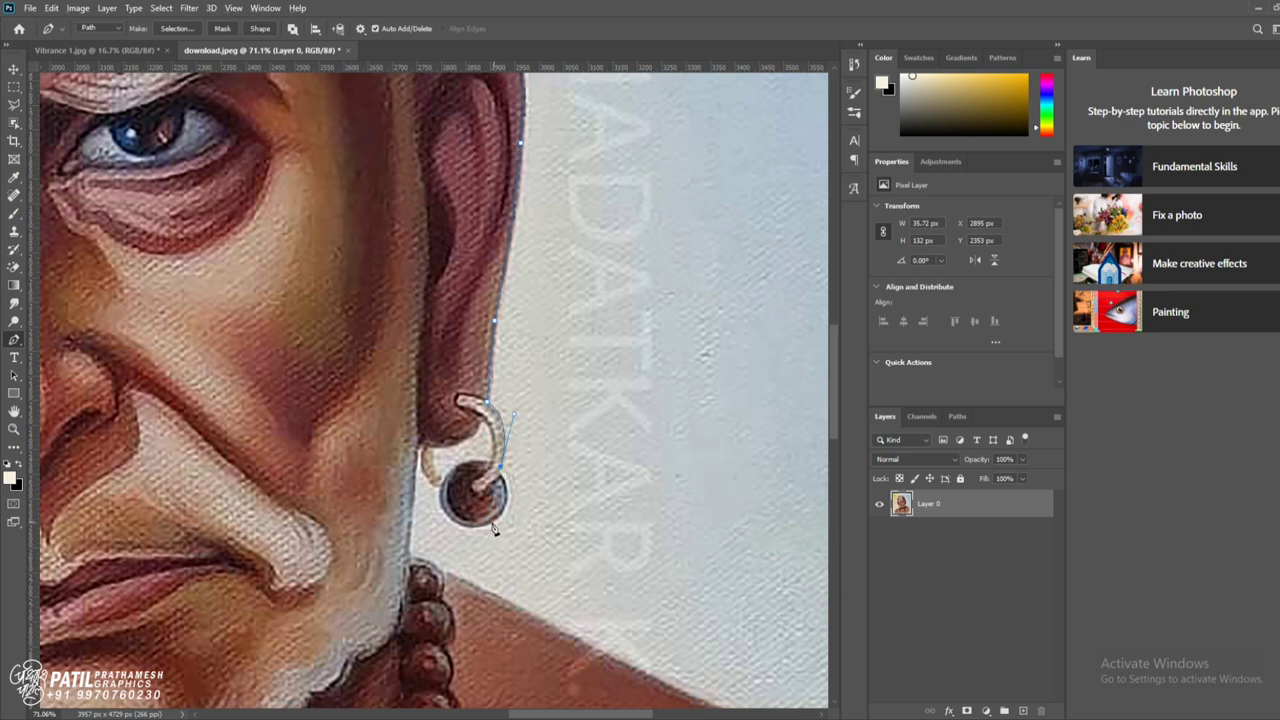
left_click_drag(481, 528, 432, 541)
left_click_drag(441, 491, 447, 452)
left_click(440, 491, "alt")
left_click(408, 548)
left_click_drag(478, 537, 408, 234)
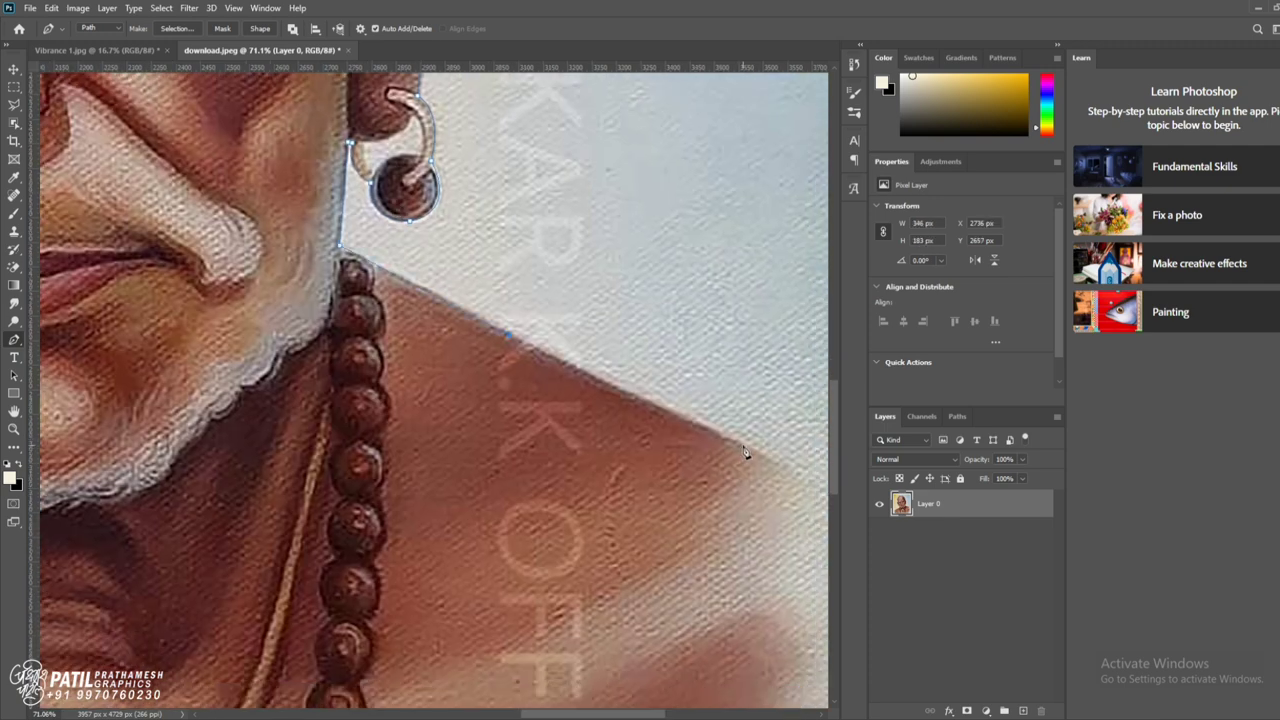
left_click_drag(743, 449, 571, 386)
left_click_drag(571, 294, 580, 586)
- Add the bottom-left corner anchor and close the path at its first anchor
scroll(715, 449, "down", 3)
scroll(715, 449, "down", 3)
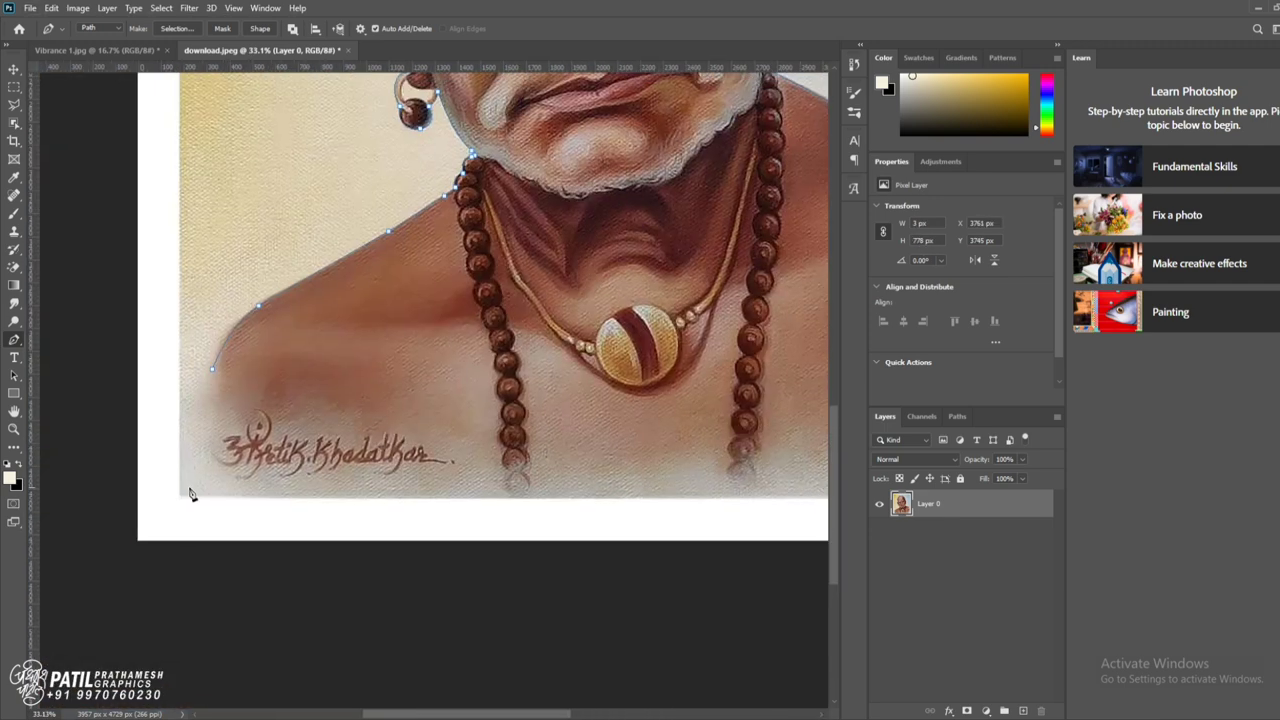
left_click(189, 491)
scroll(214, 371, "down", 2)
right_click(700, 280)
left_click(753, 280)
- Mask out the background using the traced sage outline and apply the mask to Layer 0
key("Return")
left_click(966, 710)
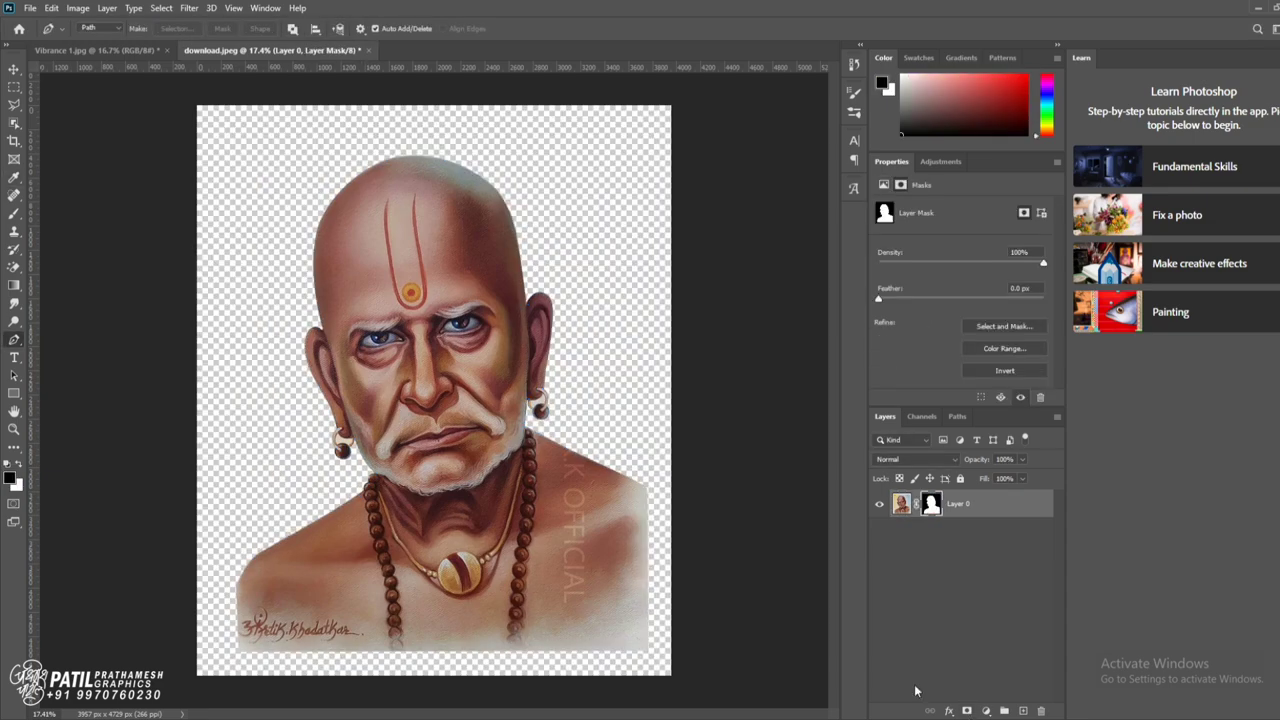
right_click(935, 508)
left_click(1000, 549)
scroll(530, 378, "up", 8)
- Trace a first Pen outline around the gap inside the right earring and make a selection
key("p")
left_click(527, 373)
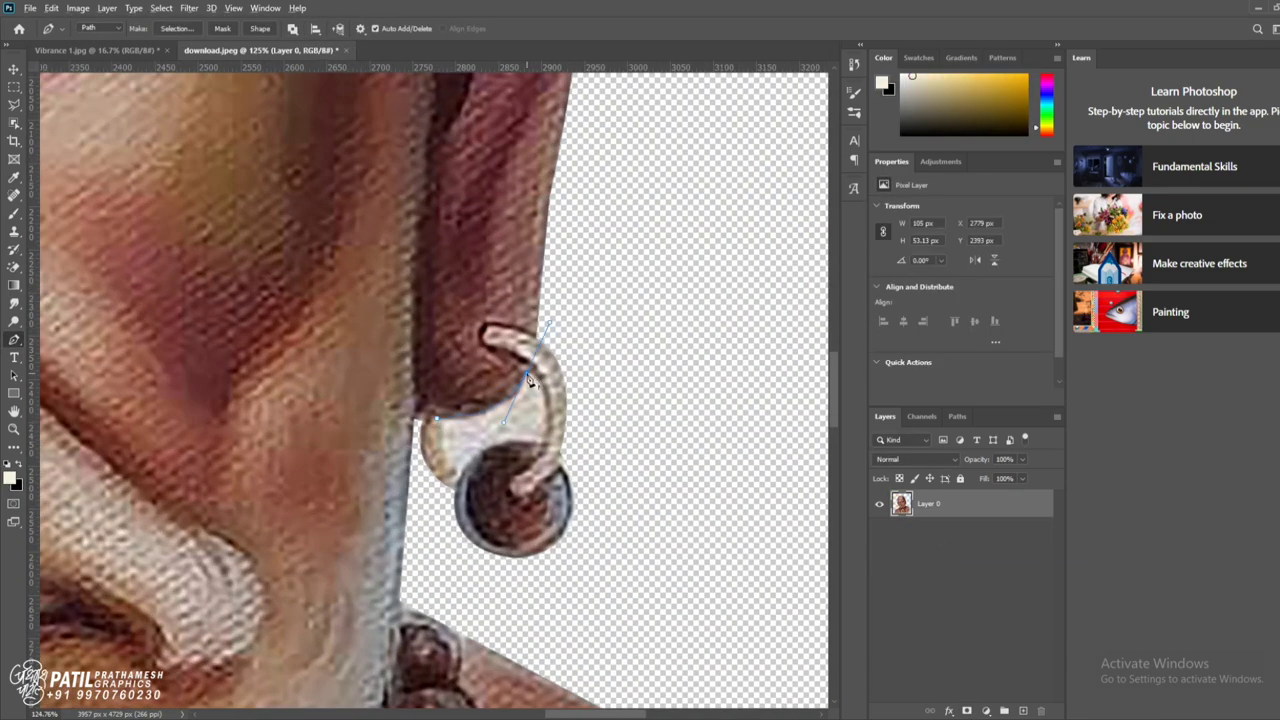
left_click(542, 443)
left_click(462, 477)
left_click(437, 418)
left_click(176, 28)
key("Return")
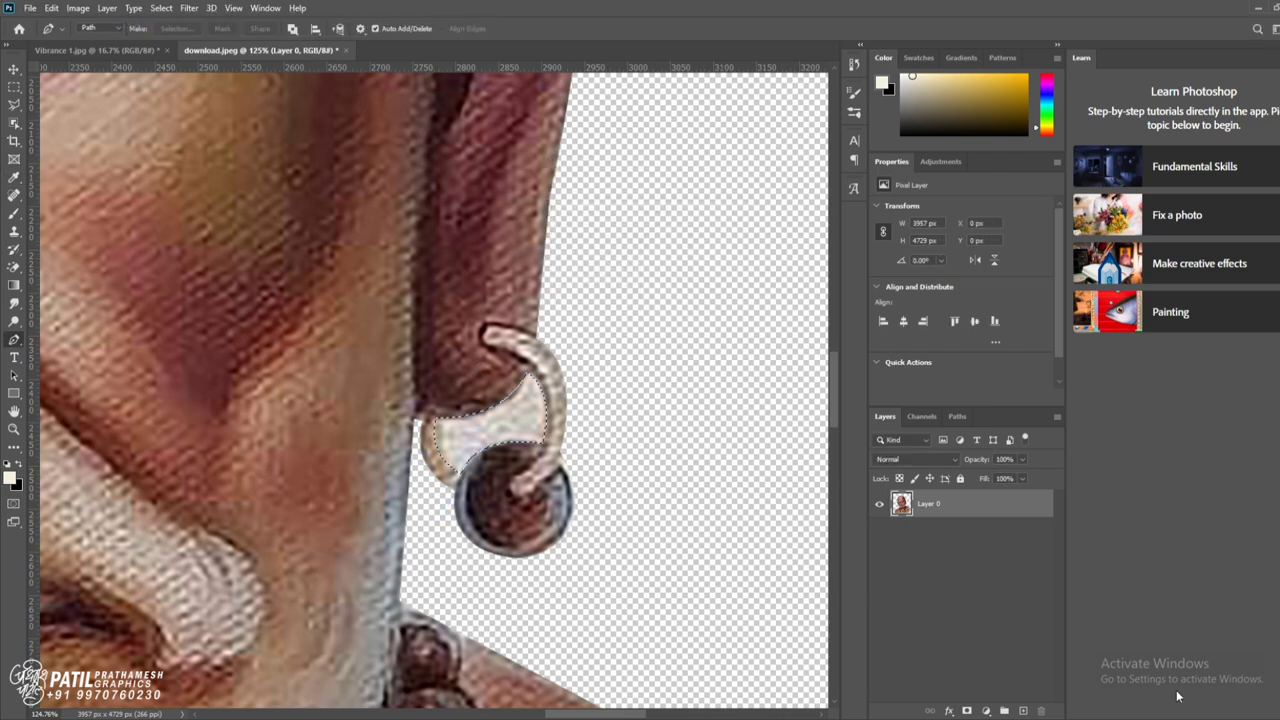
scroll(512, 470, "down", 3)
scroll(512, 470, "down", 3)
scroll(400, 400, "up", 5)
scroll(303, 356, "up", 3)
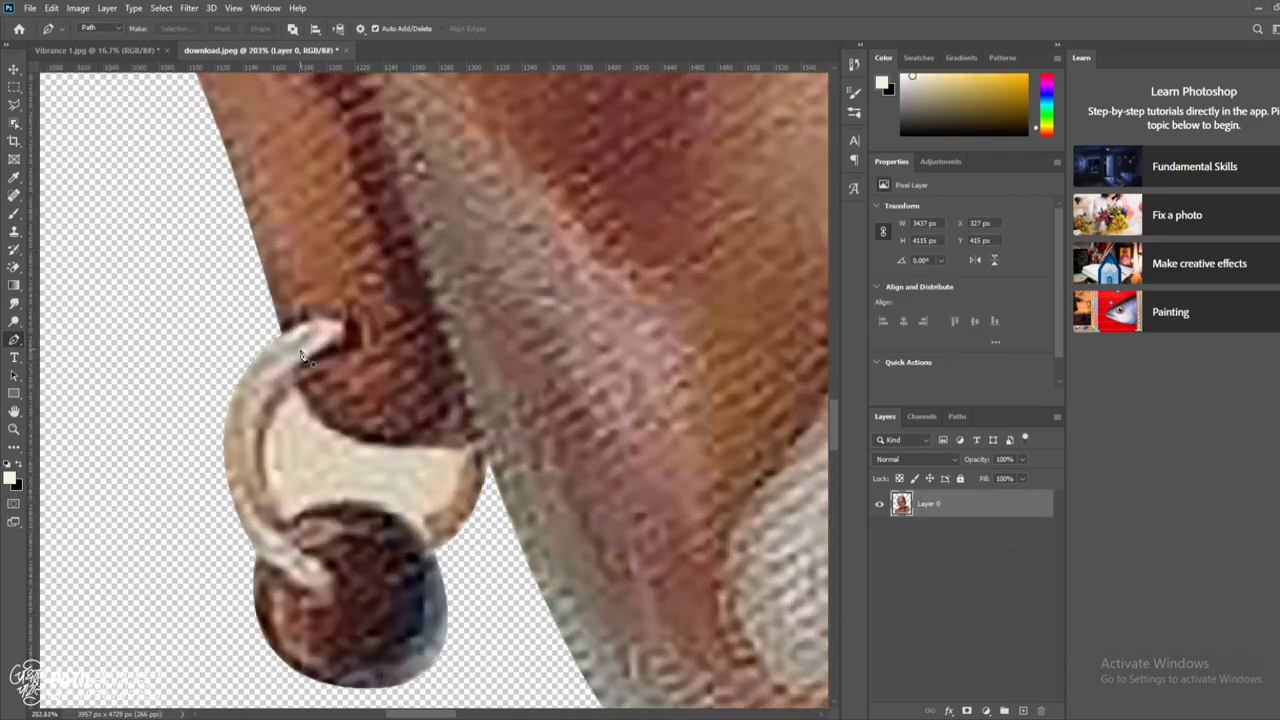
- Redraw the curved earring-gap outline and convert it to a selection with 0 feather
left_click(288, 390)
left_click(284, 523)
left_click_drag(411, 521, 470, 570)
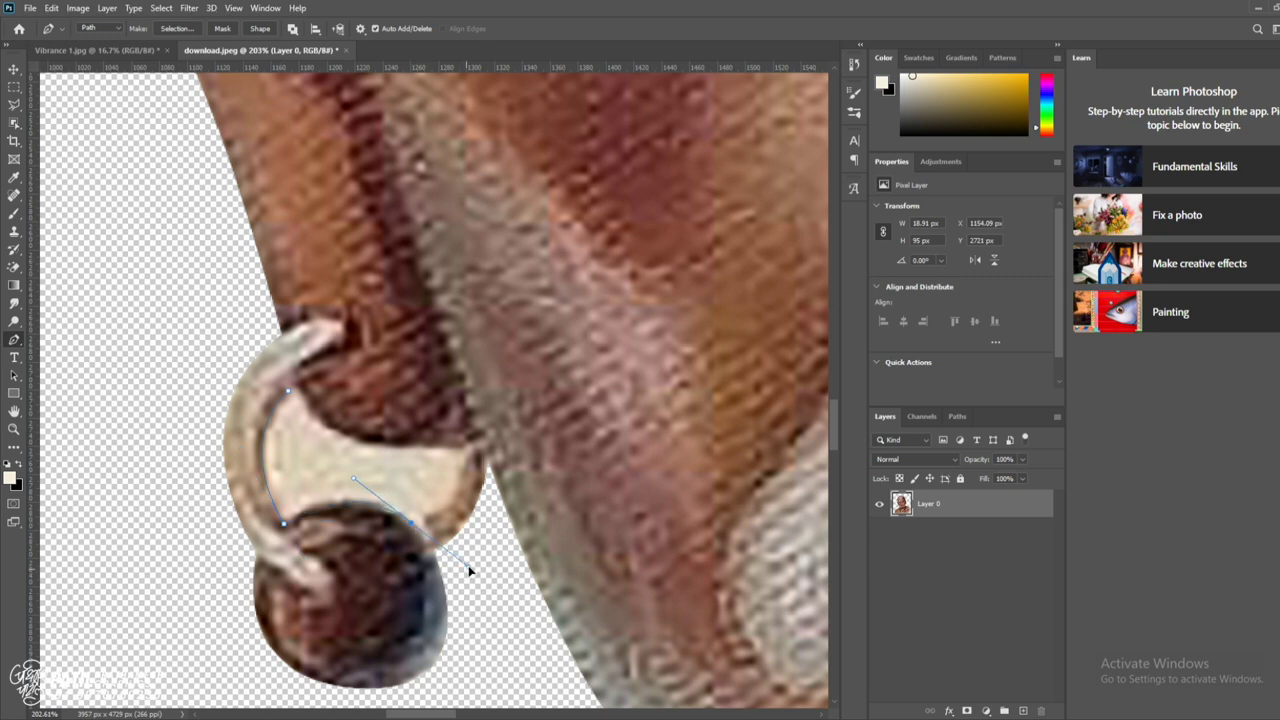
left_click_drag(461, 452, 460, 398)
left_click(357, 440)
left_click(288, 390)
left_click(176, 28)
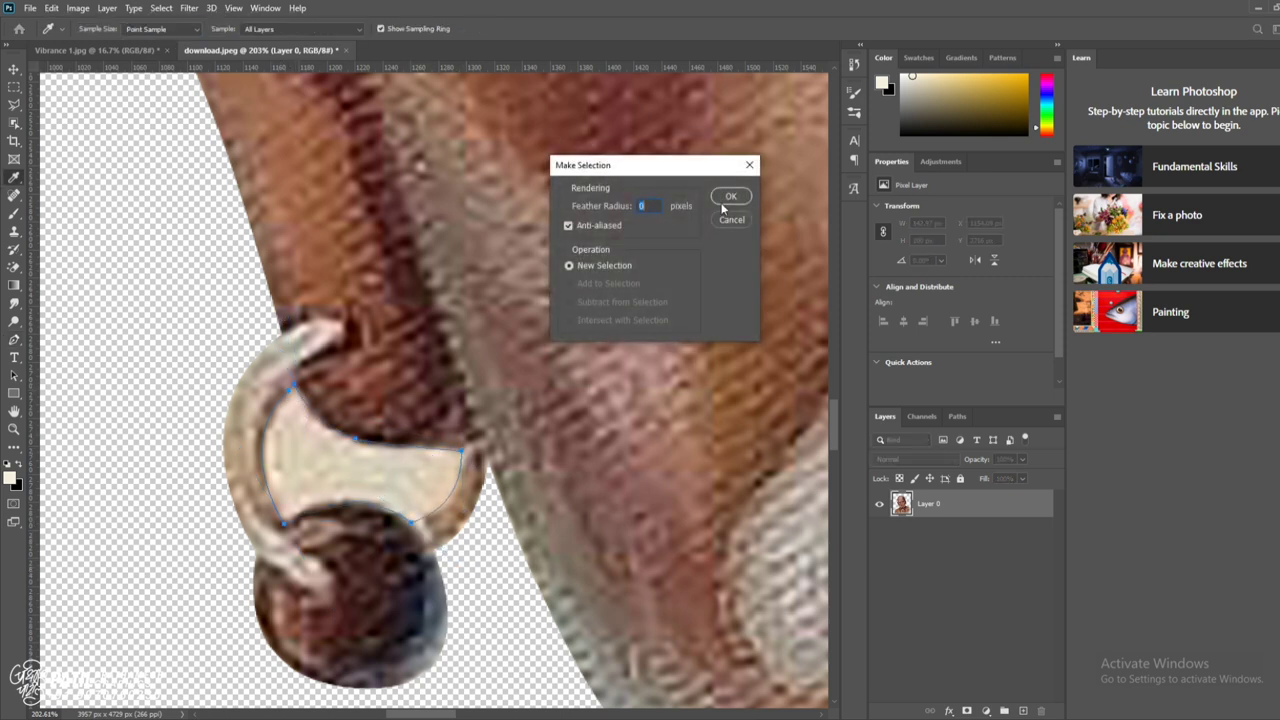
left_click(730, 196)
- Mask out the earring gap and apply the mask permanently to Layer 0
left_click(966, 710, "alt")
key("ctrl+0")
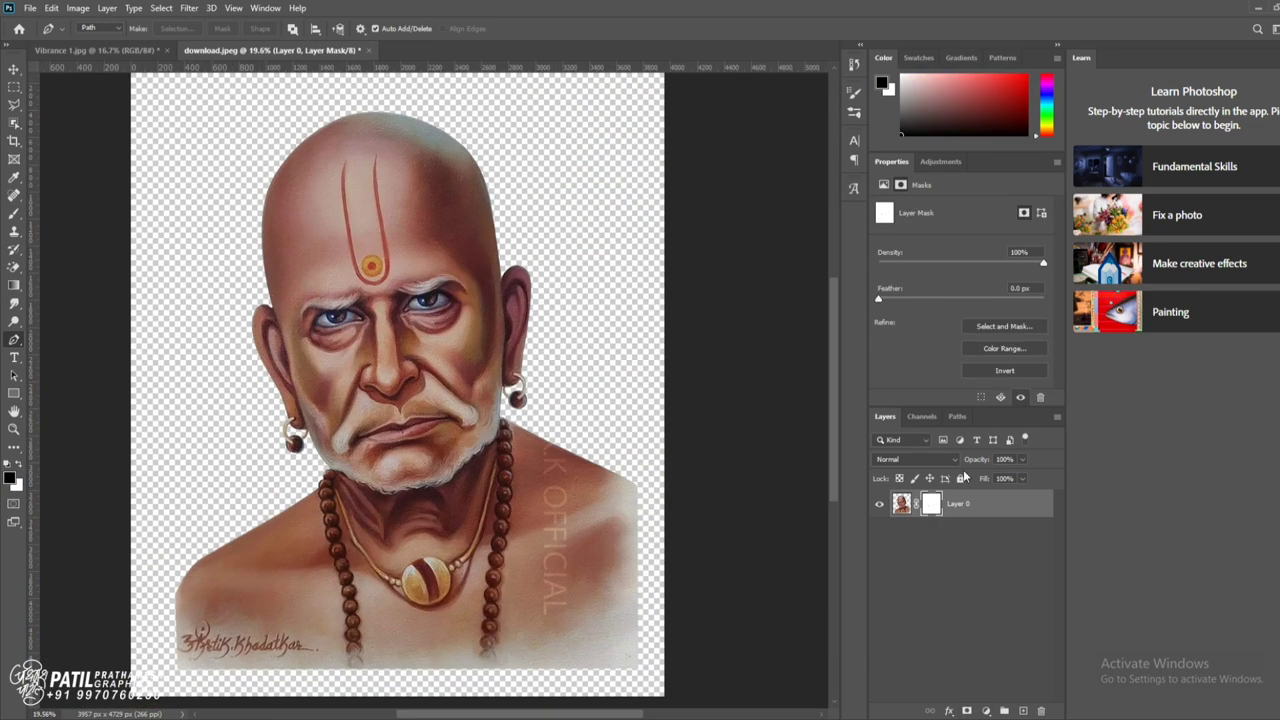
left_click_drag(931, 503, 977, 568)
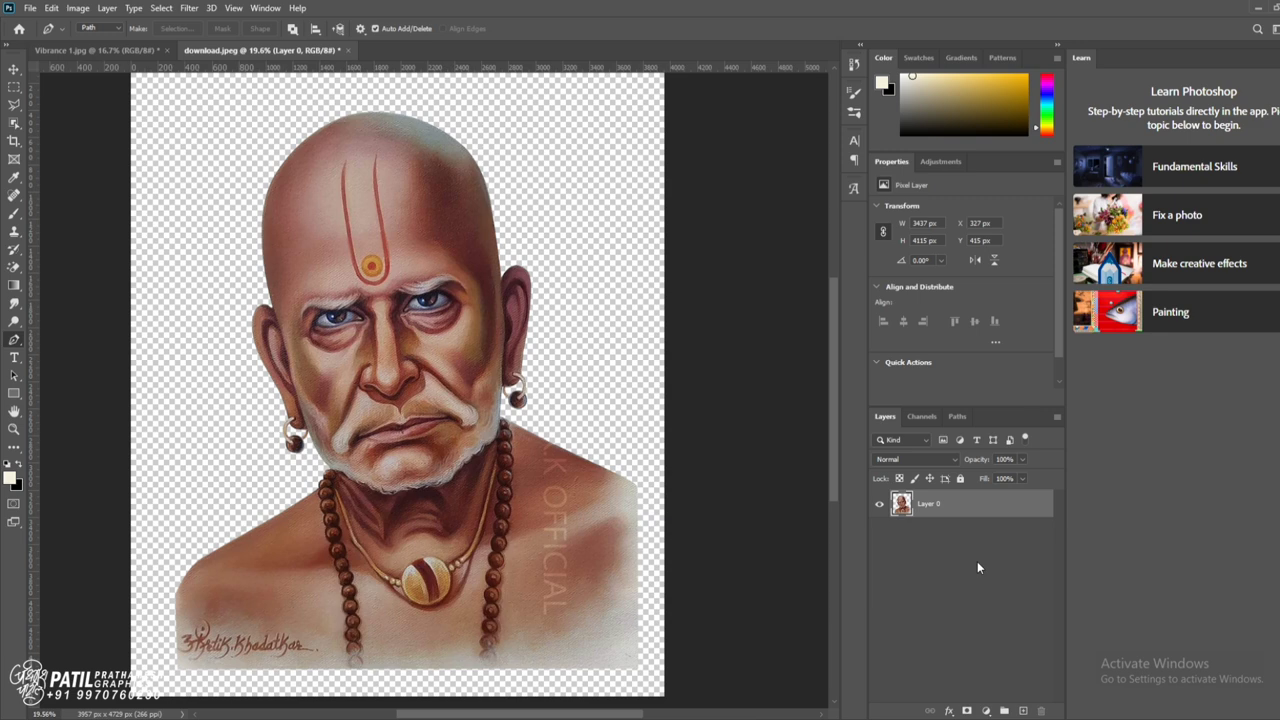
scroll(413, 405, "up", 2)
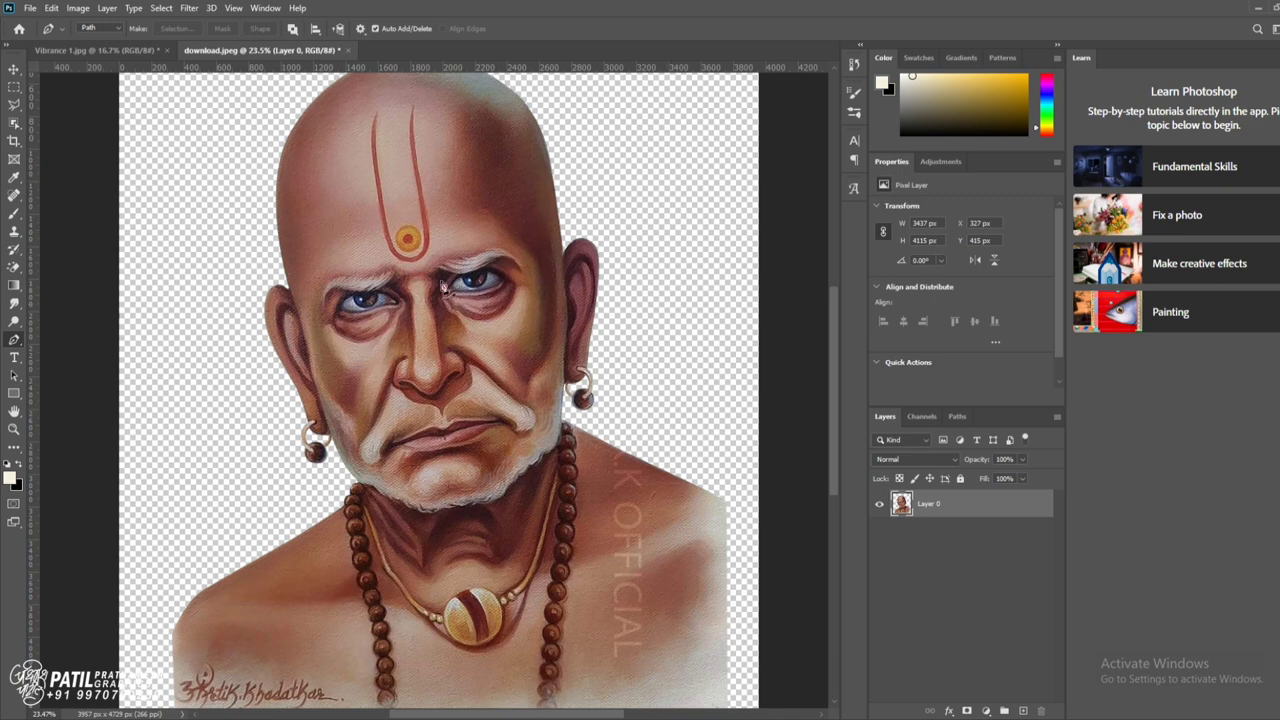
scroll(749, 491, "down", 2)
- In the Camera Raw Filter, raise the portrait's exposure, contrast, highlights, texture and vibrance
left_click(211, 8)
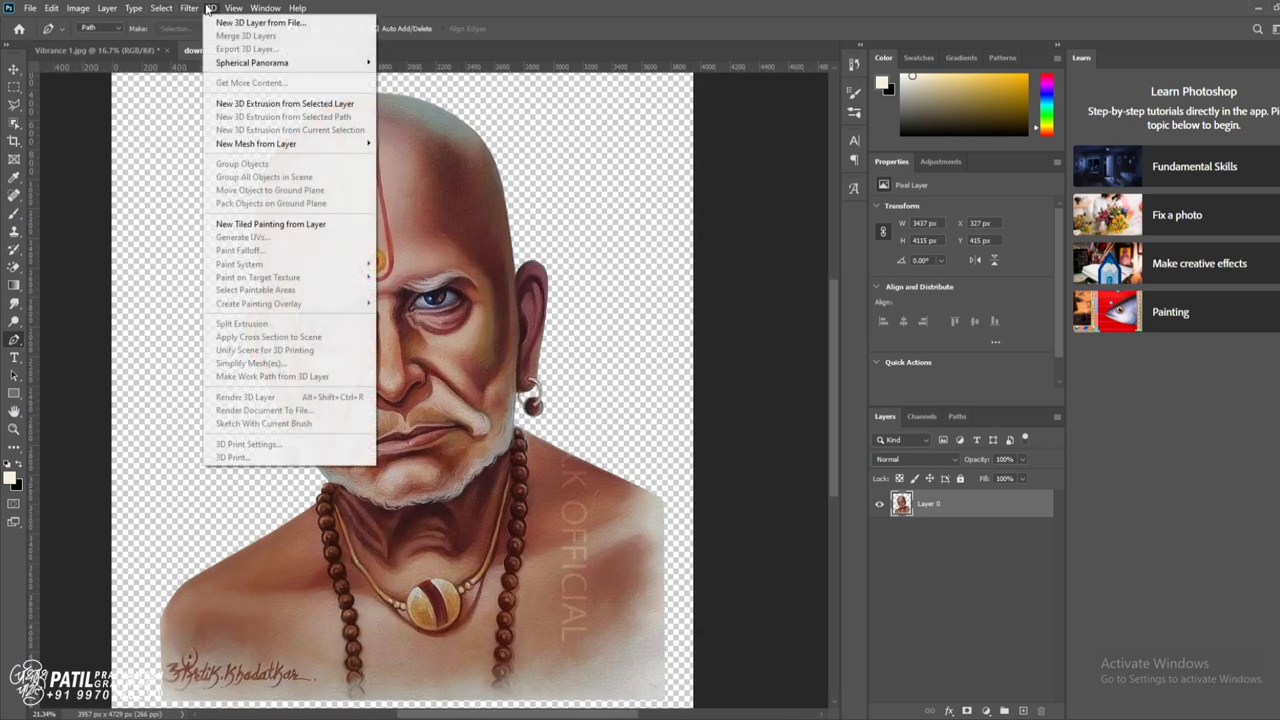
left_click(211, 8)
left_click(188, 8)
left_click(248, 95)
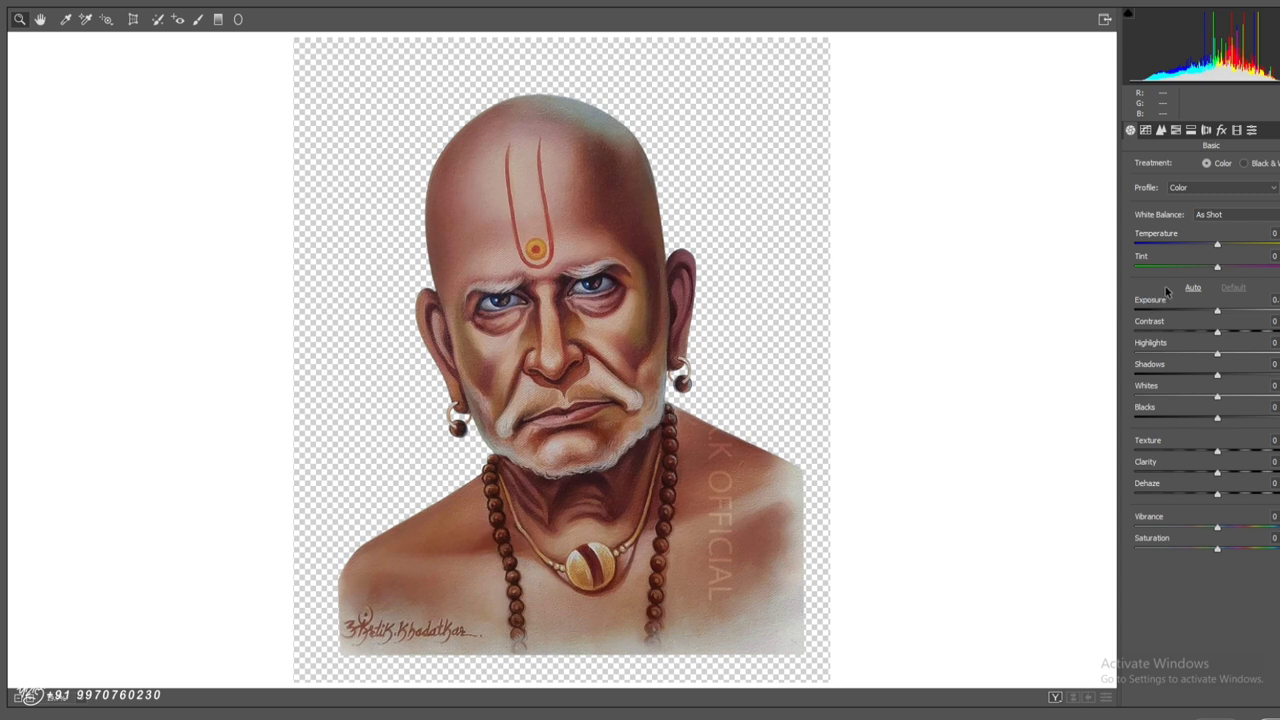
left_click_drag(1158, 301, 1162, 306)
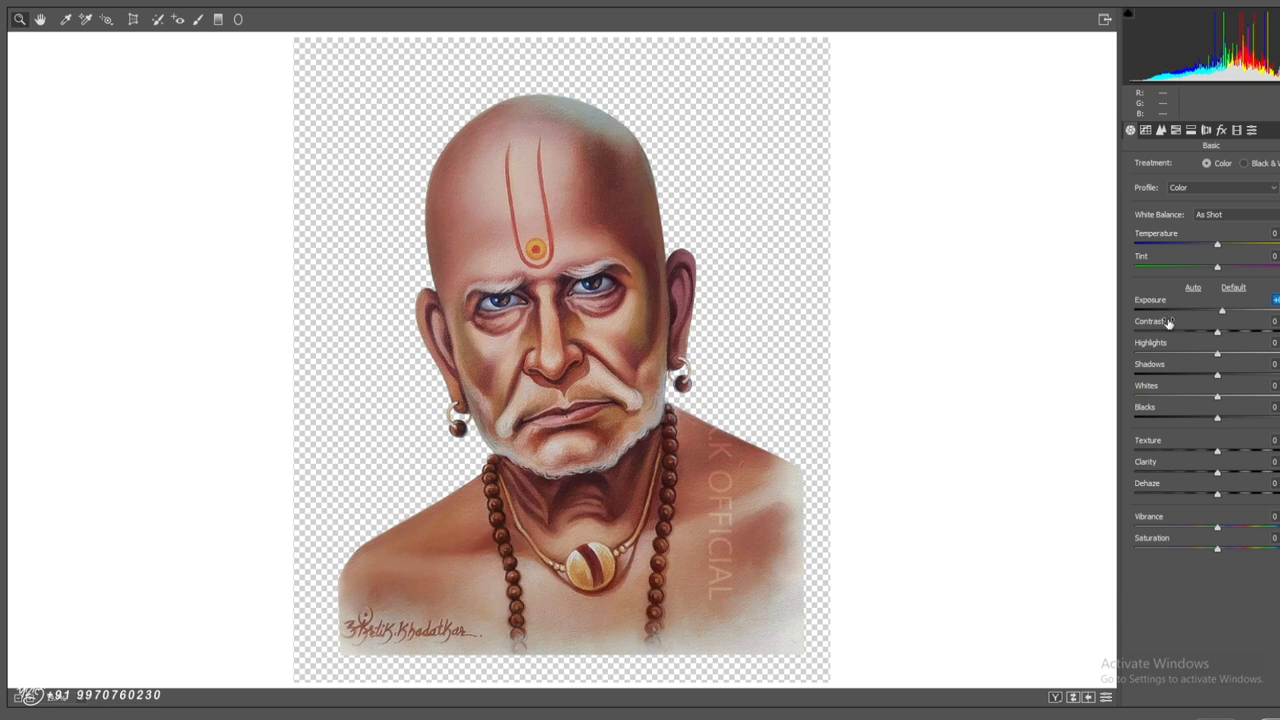
left_click_drag(1167, 321, 1175, 322)
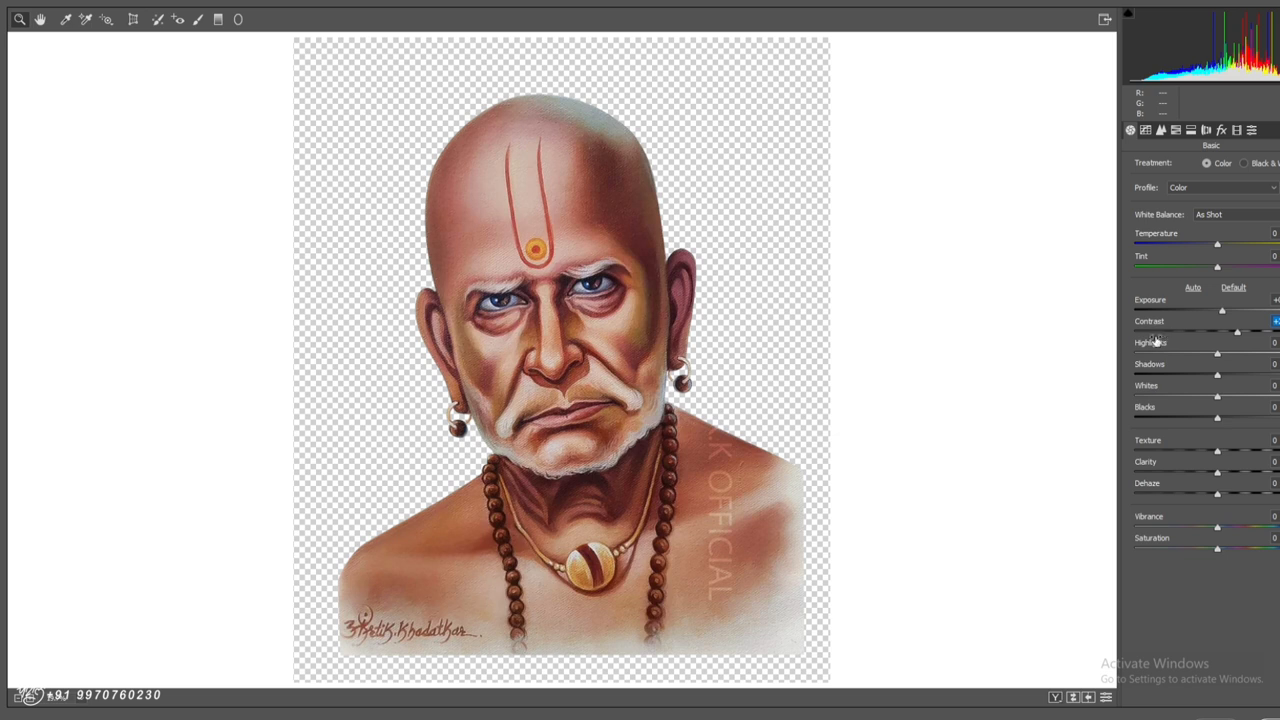
mouse_move(1158, 343)
left_mouse_down()
mouse_move(1178, 343)
mouse_move(1170, 365)
mouse_move(1183, 387)
mouse_move(1150, 406)
left_mouse_up()
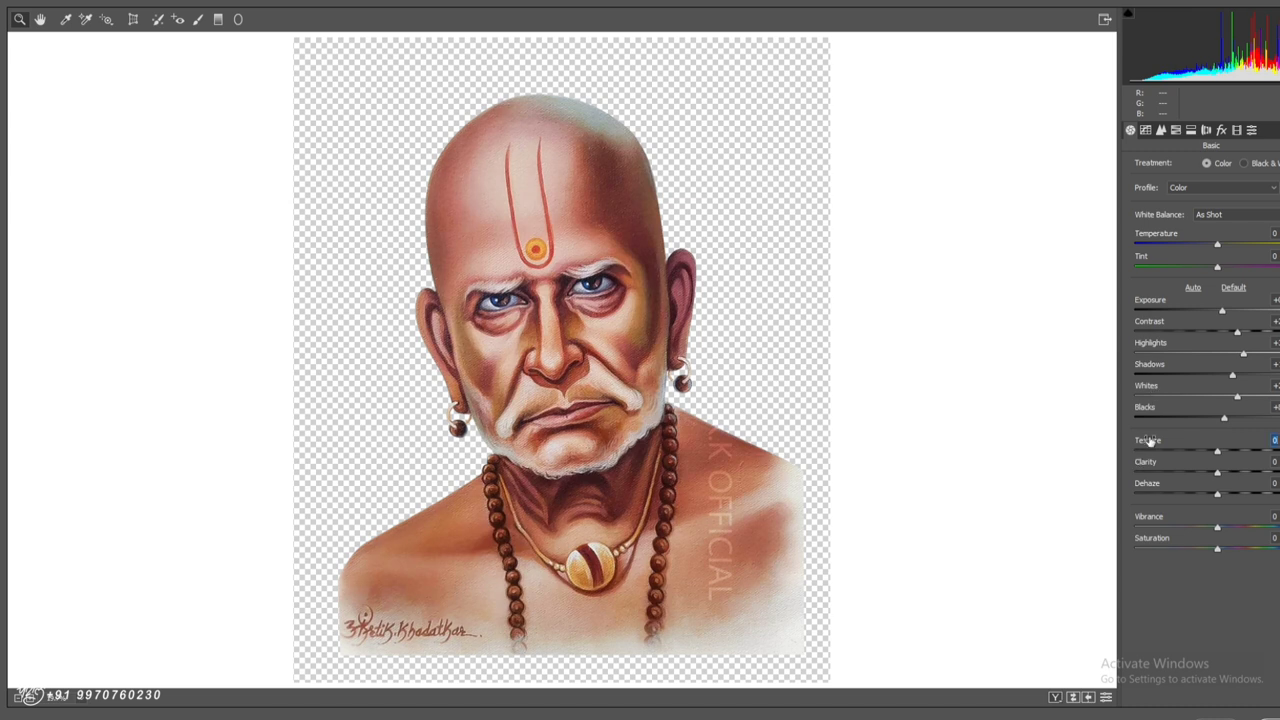
left_click_drag(1149, 441, 1149, 462)
mouse_move(1156, 516)
left_mouse_down()
mouse_move(1171, 513)
mouse_move(1158, 538)
left_mouse_up()
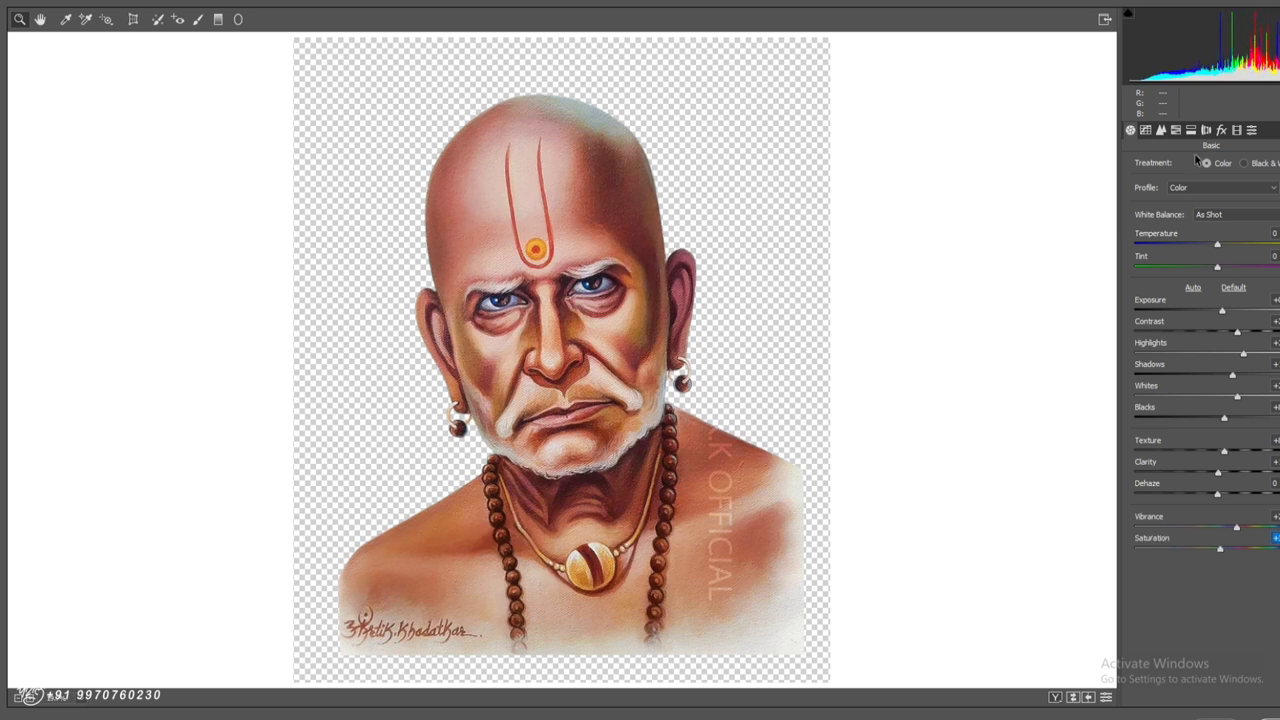
- Lift the tone-curve highlights and lights, set luminance noise reduction to 37, and apply
left_click(1145, 130)
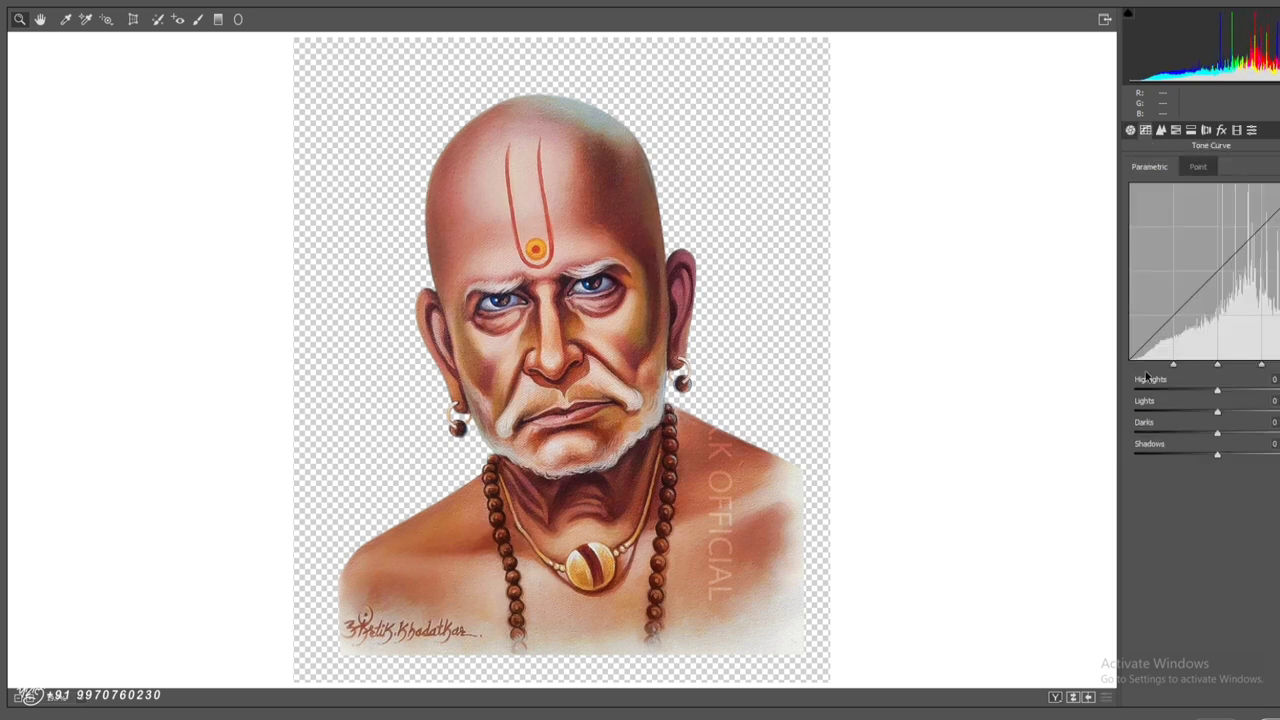
mouse_move(1152, 383)
left_mouse_down()
mouse_move(1152, 398)
mouse_move(1188, 413)
mouse_move(1153, 404)
mouse_move(1127, 445)
left_mouse_up()
left_click(1145, 424)
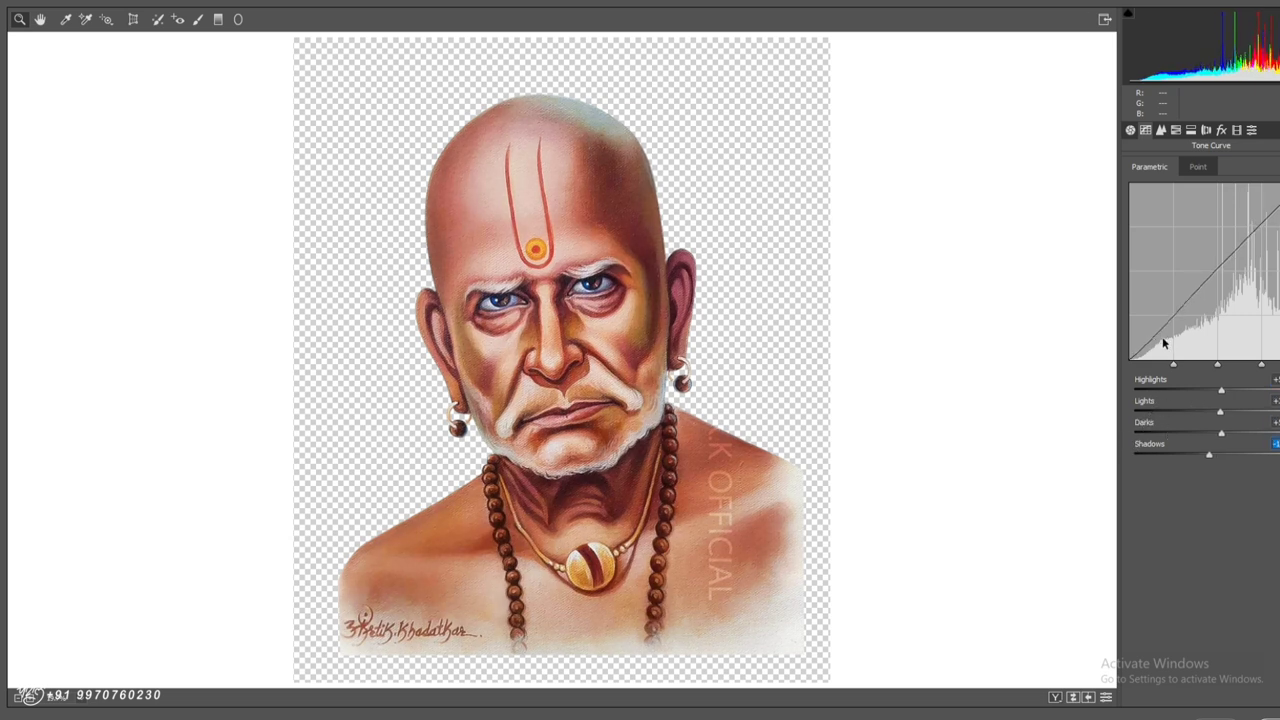
left_click(1159, 136)
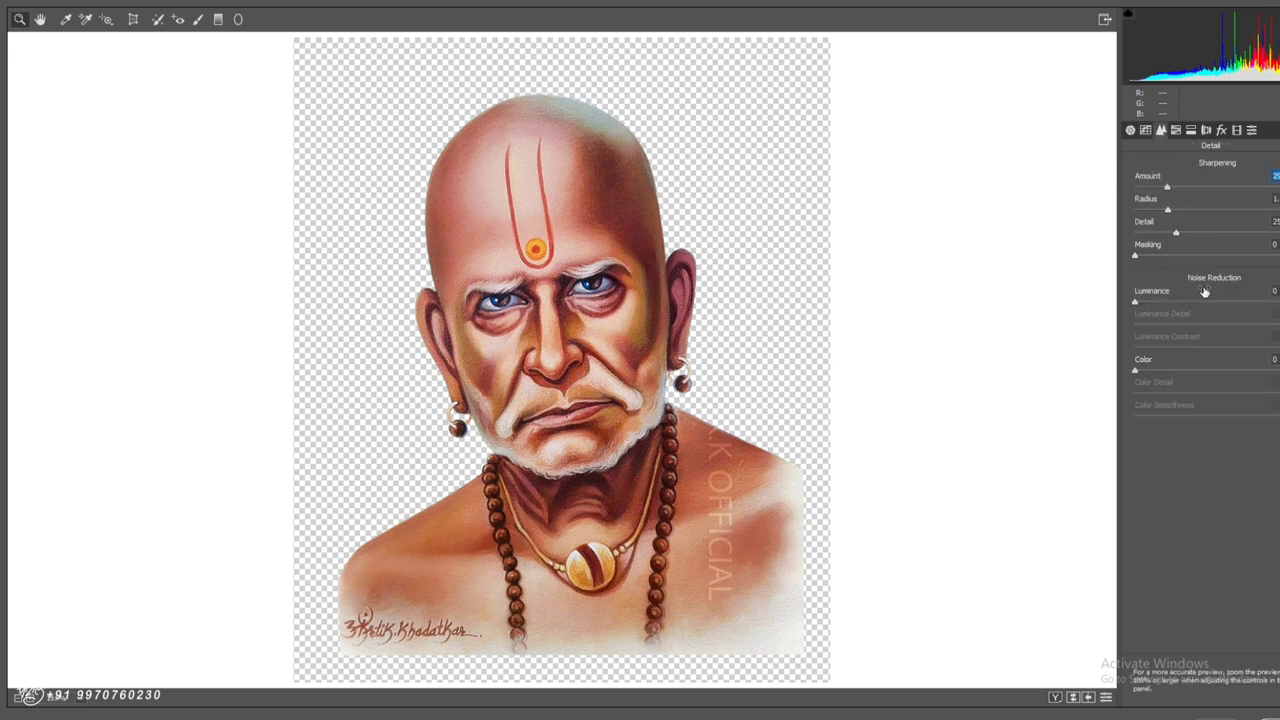
left_click(1165, 301)
left_click(1194, 300)
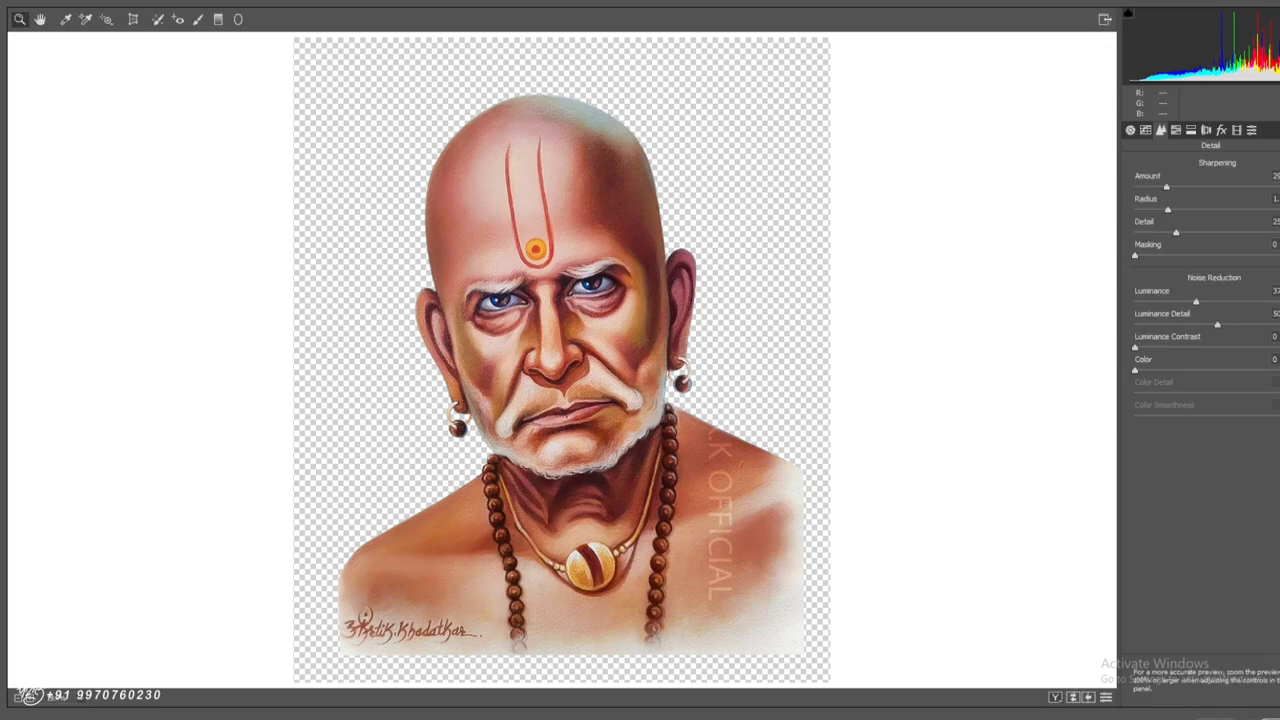
key("Return")
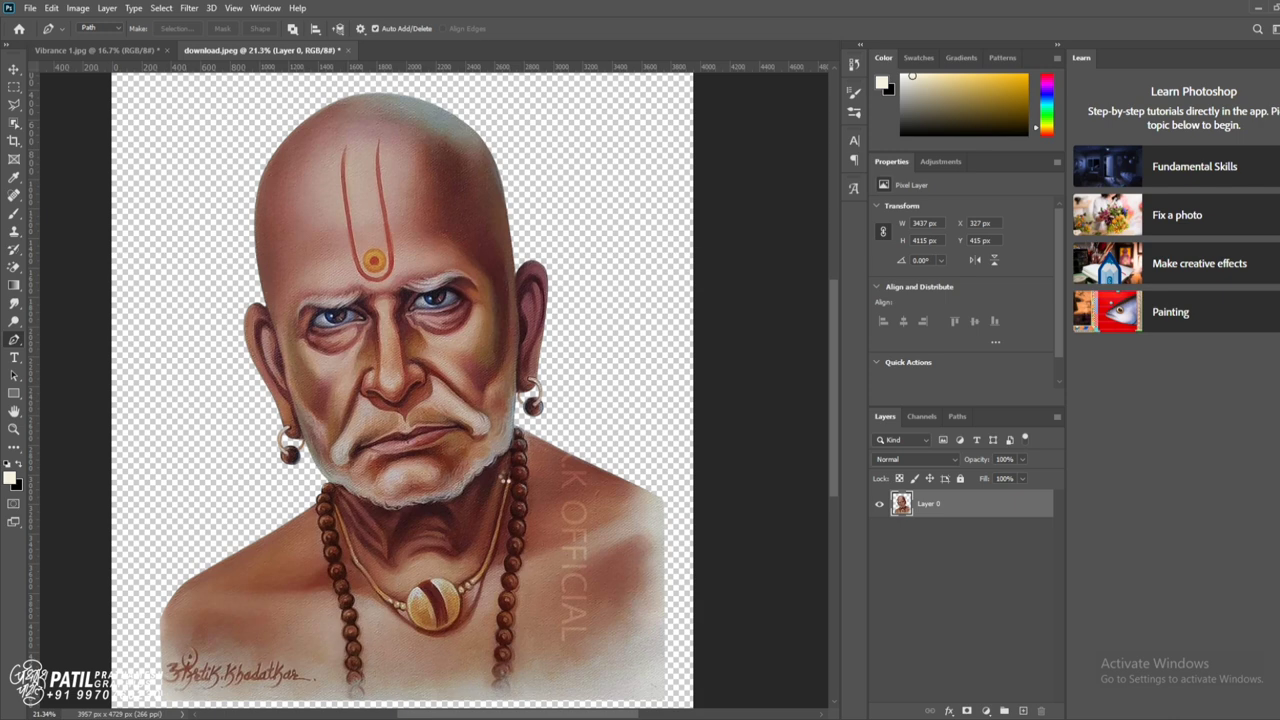
- Load the Layer 0 portrait as a selection and switch to the Content-Aware Spot Healing Brush
scroll(206, 503, "up", 1)
scroll(149, 409, "up", 1)
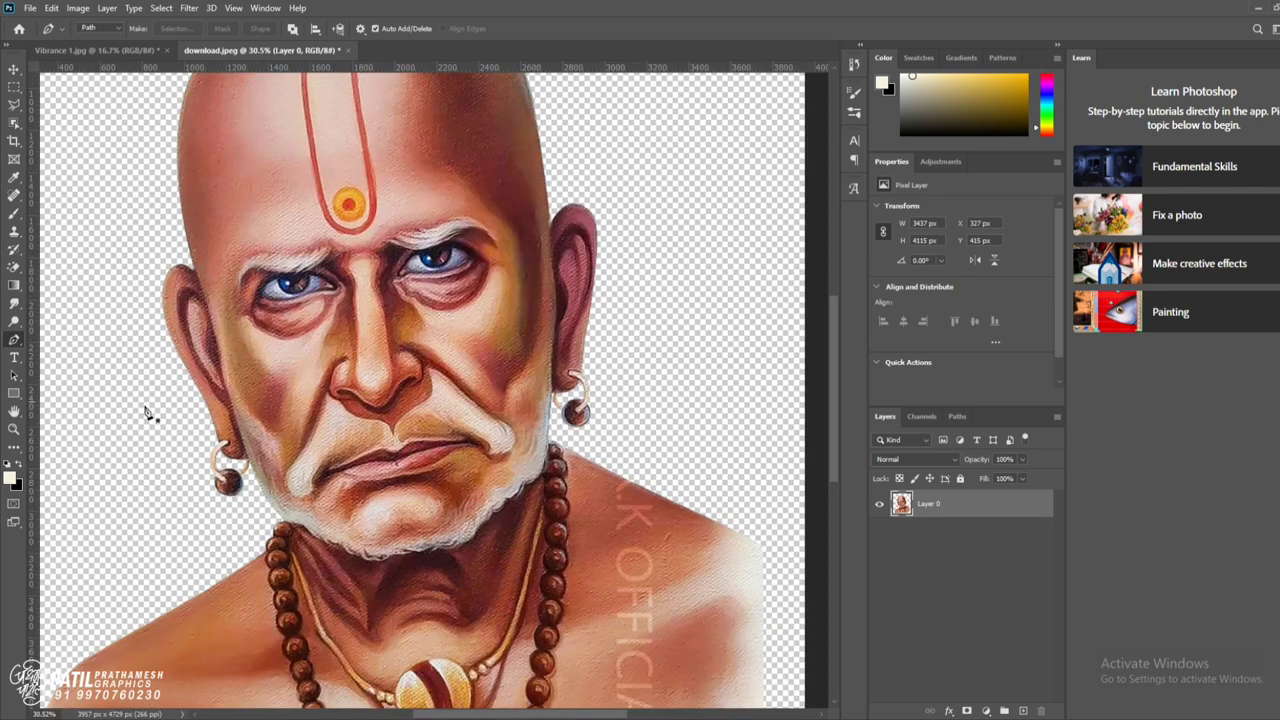
scroll(250, 440, "up", 1)
scroll(370, 474, "up", 1)
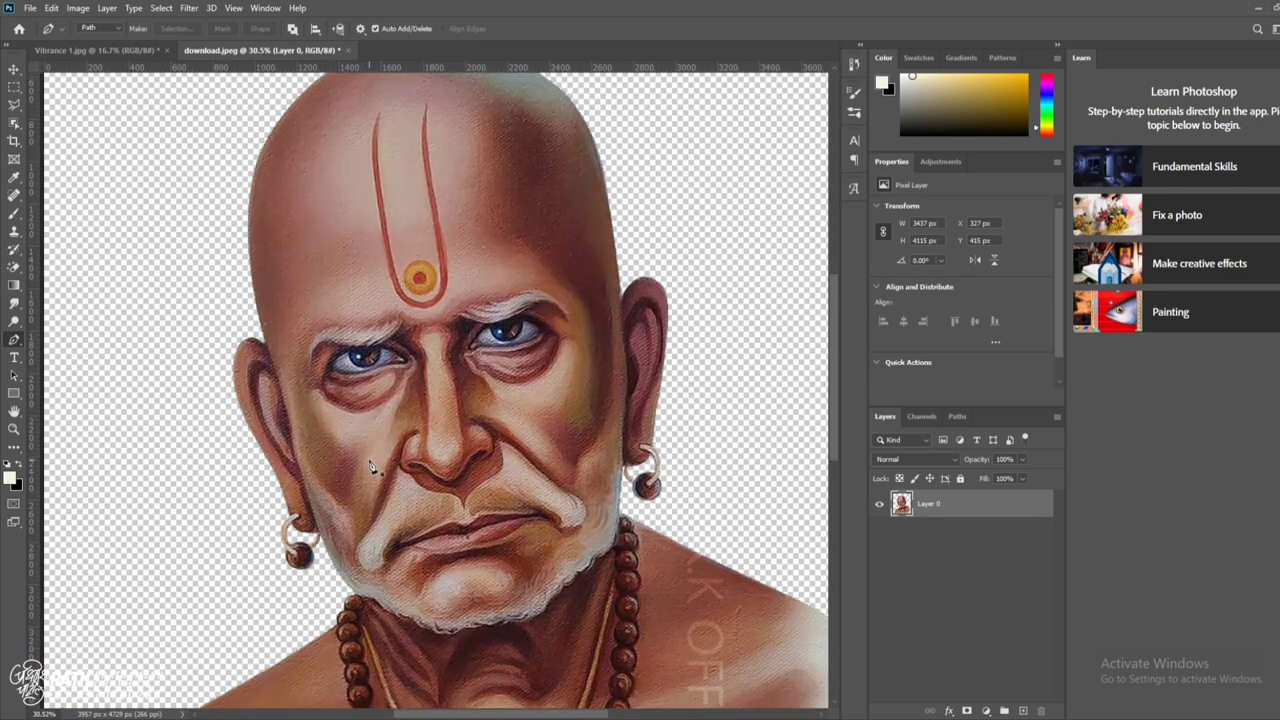
scroll(485, 445, "down", 3)
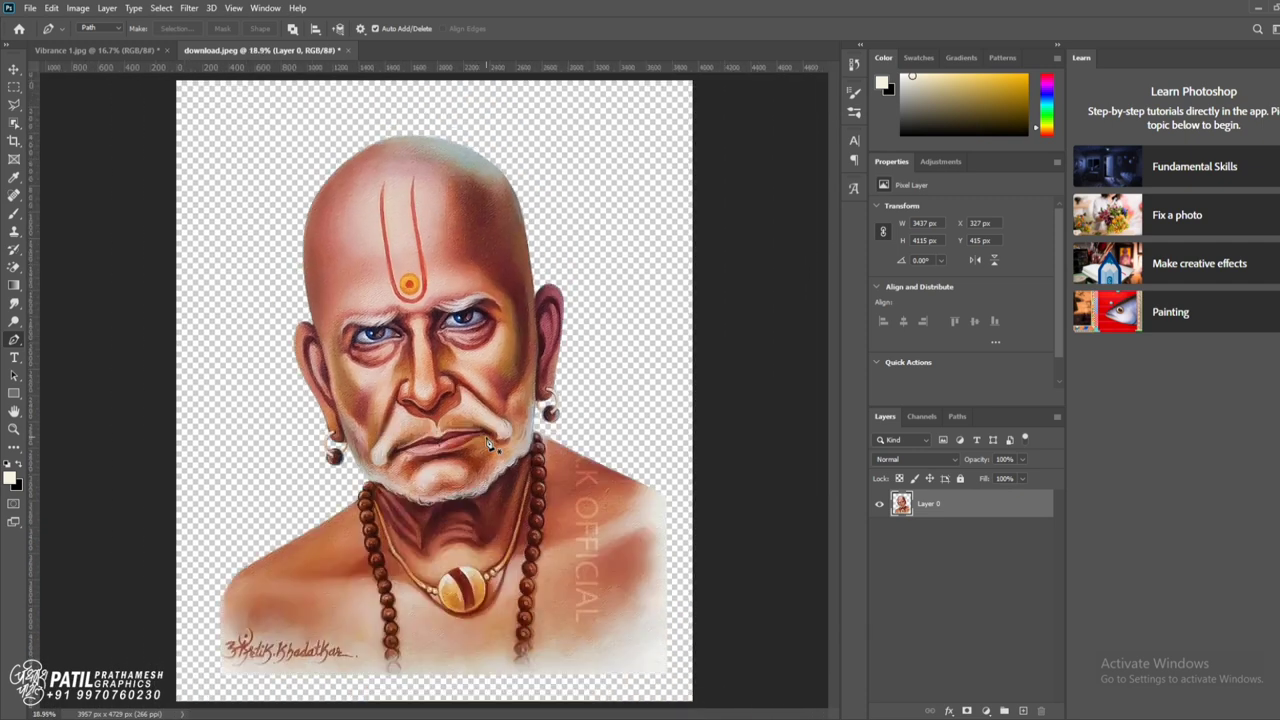
scroll(480, 493, "up", 1)
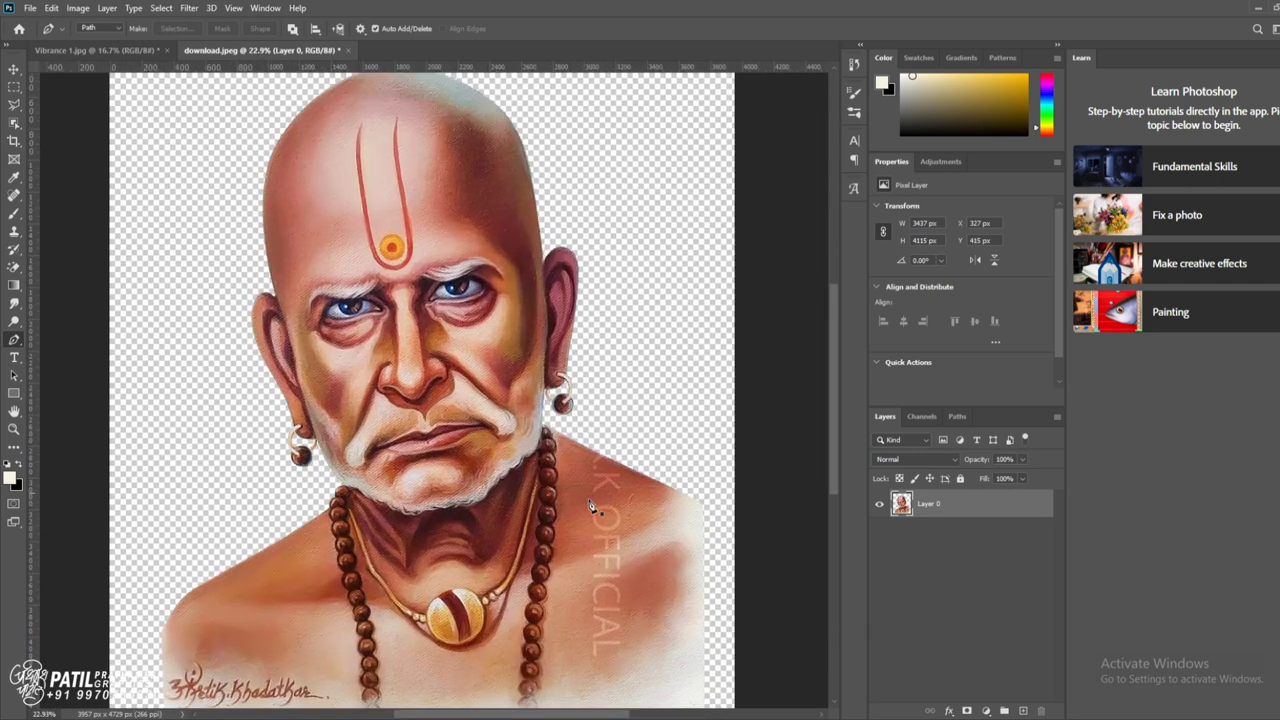
left_click(901, 504, "ctrl")
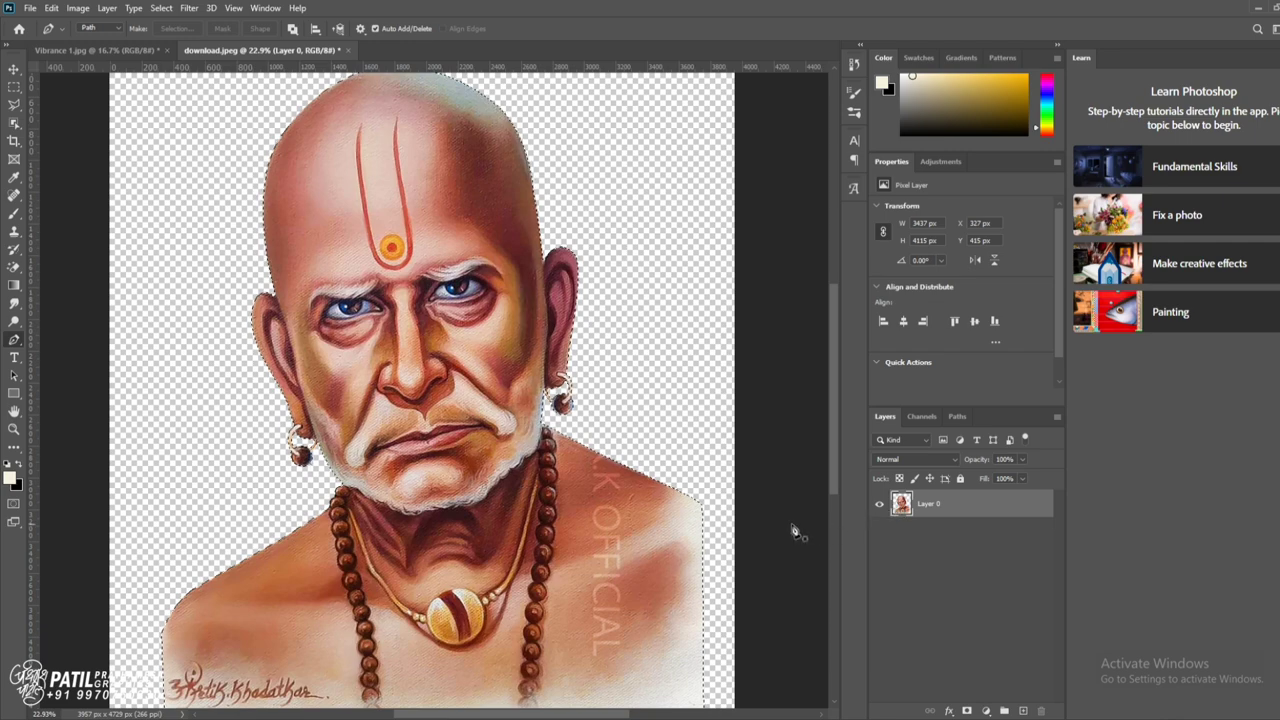
left_click(15, 195)
- Zoom into the right shoulder and heal out the watermark marks and letter K
scroll(677, 457, "up", 1)
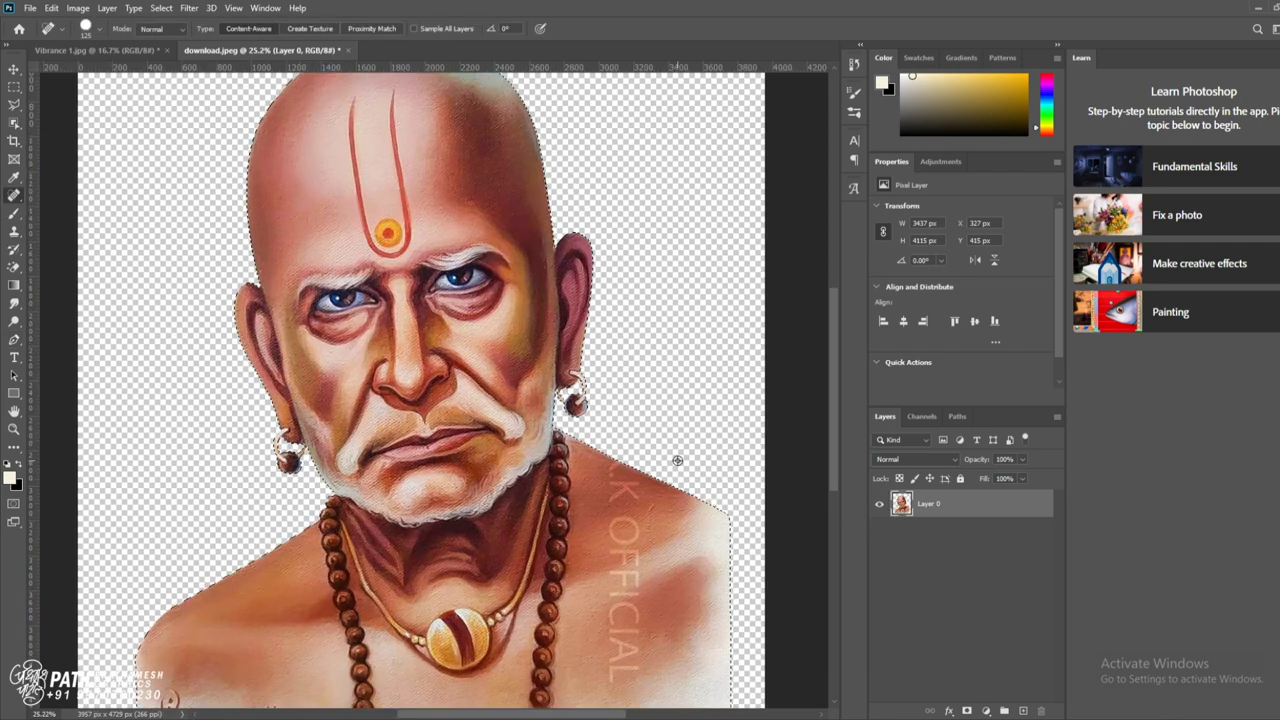
scroll(557, 300, "up", 2)
scroll(490, 390, "up", 1)
scroll(490, 390, "up", 1)
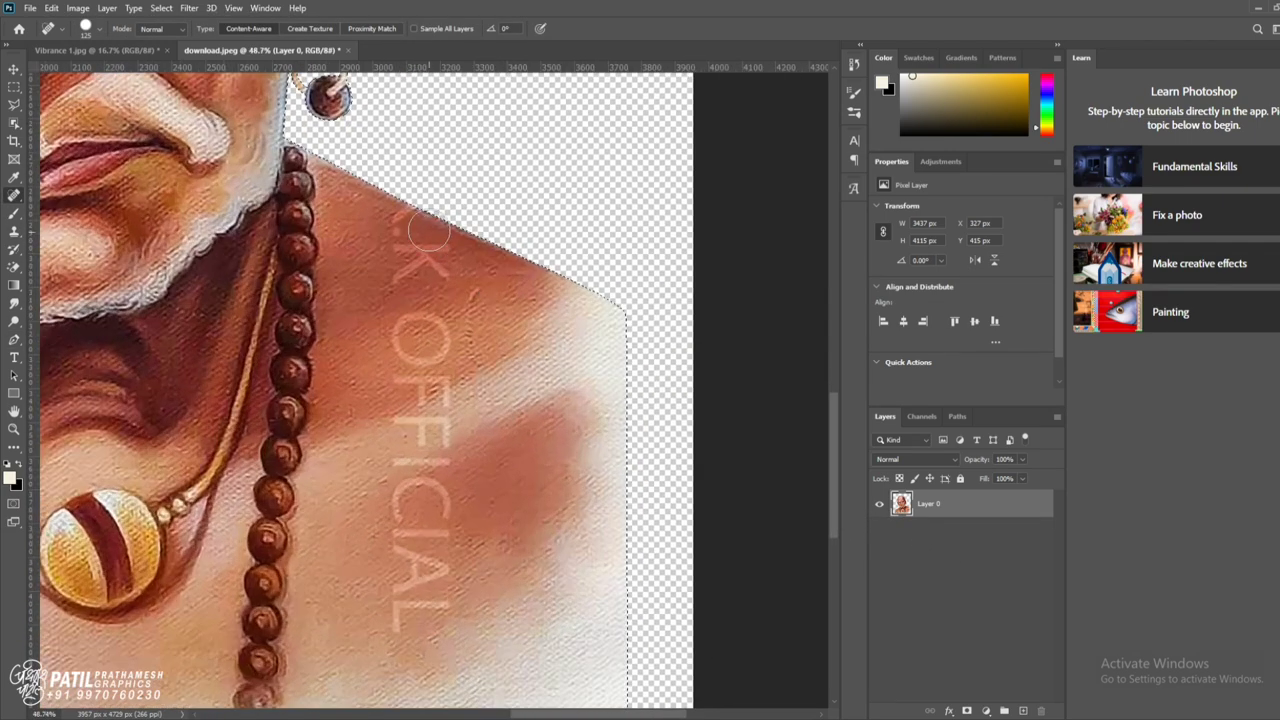
scroll(430, 230, "up", 1)
scroll(404, 332, "up", 1)
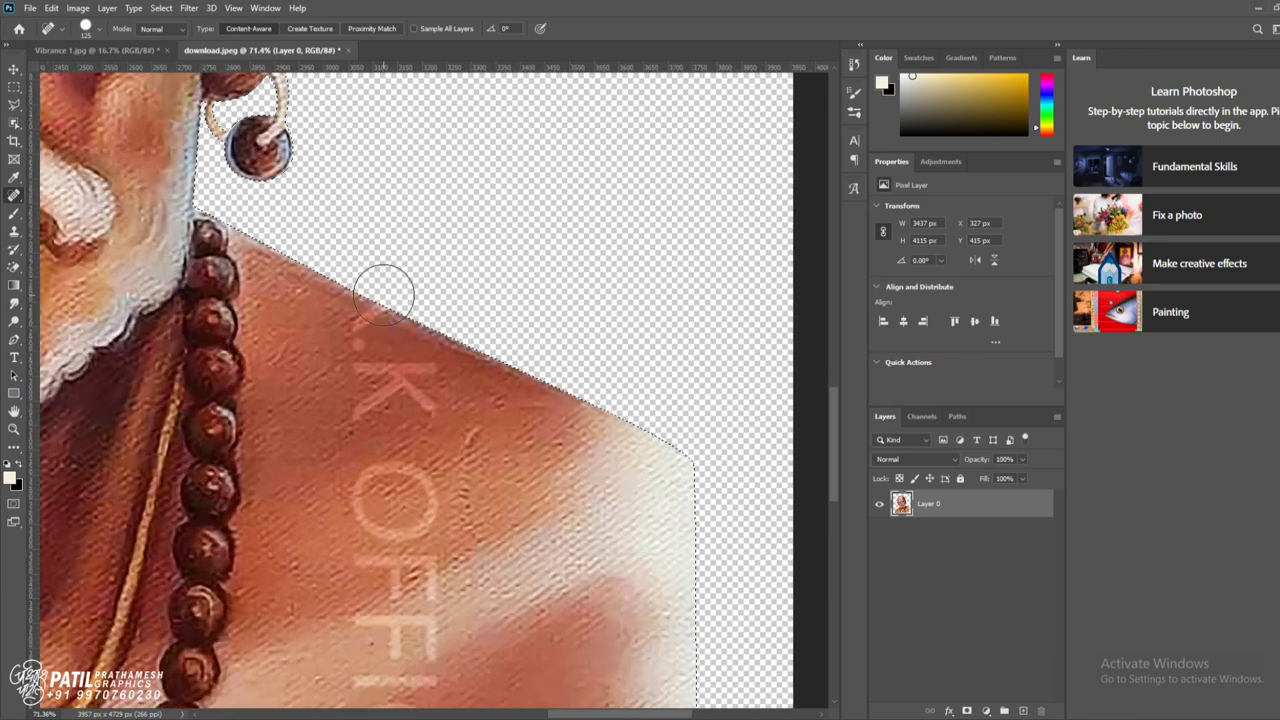
mouse_move(392, 318)
left_mouse_down()
mouse_move(357, 325)
mouse_move(440, 365)
left_mouse_up()
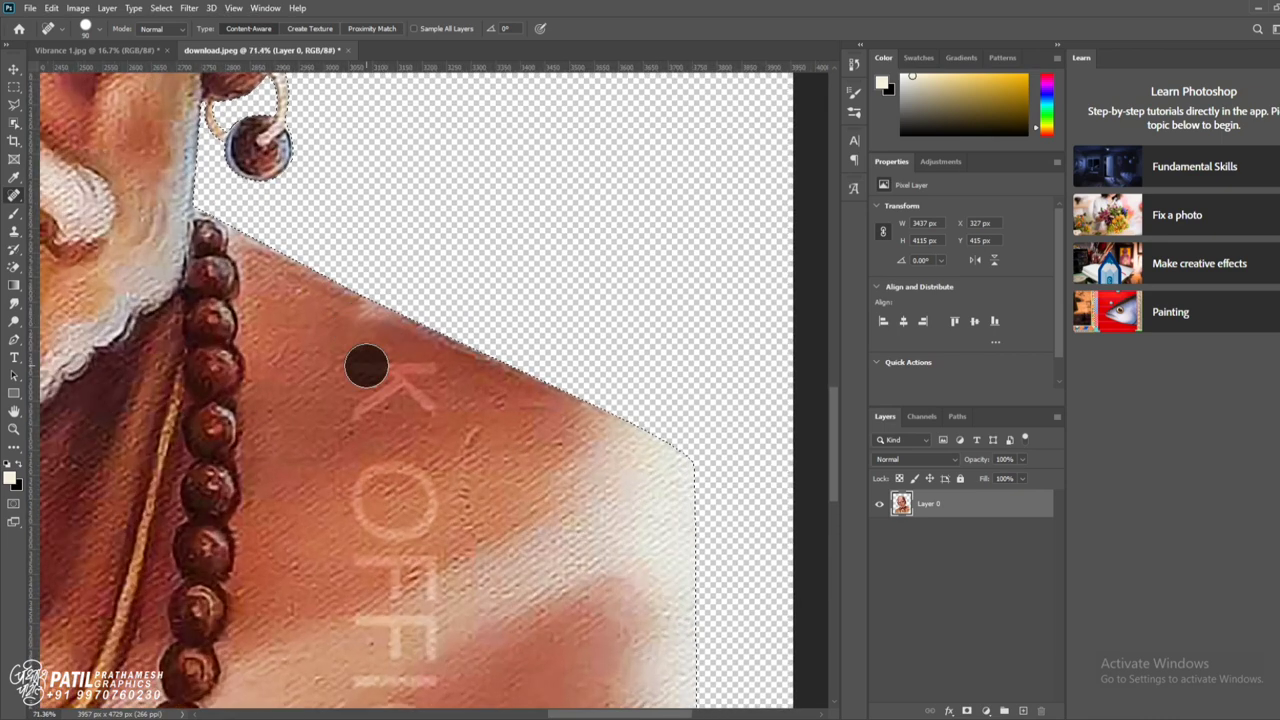
left_click(371, 406)
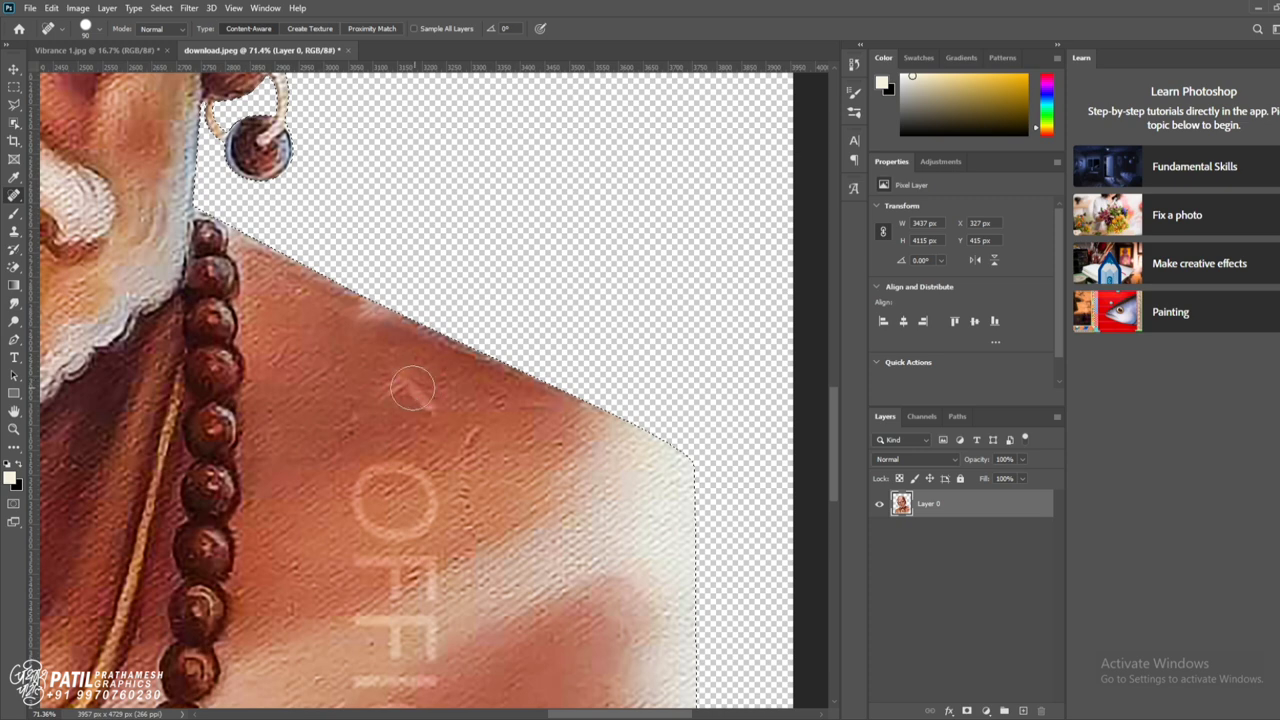
left_click(380, 386)
left_click(413, 396)
- Heal the watermark letter O and the top of F, then fit the canvas on screen
mouse_move(366, 478)
left_mouse_down()
mouse_move(432, 505)
mouse_move(400, 475)
left_mouse_up()
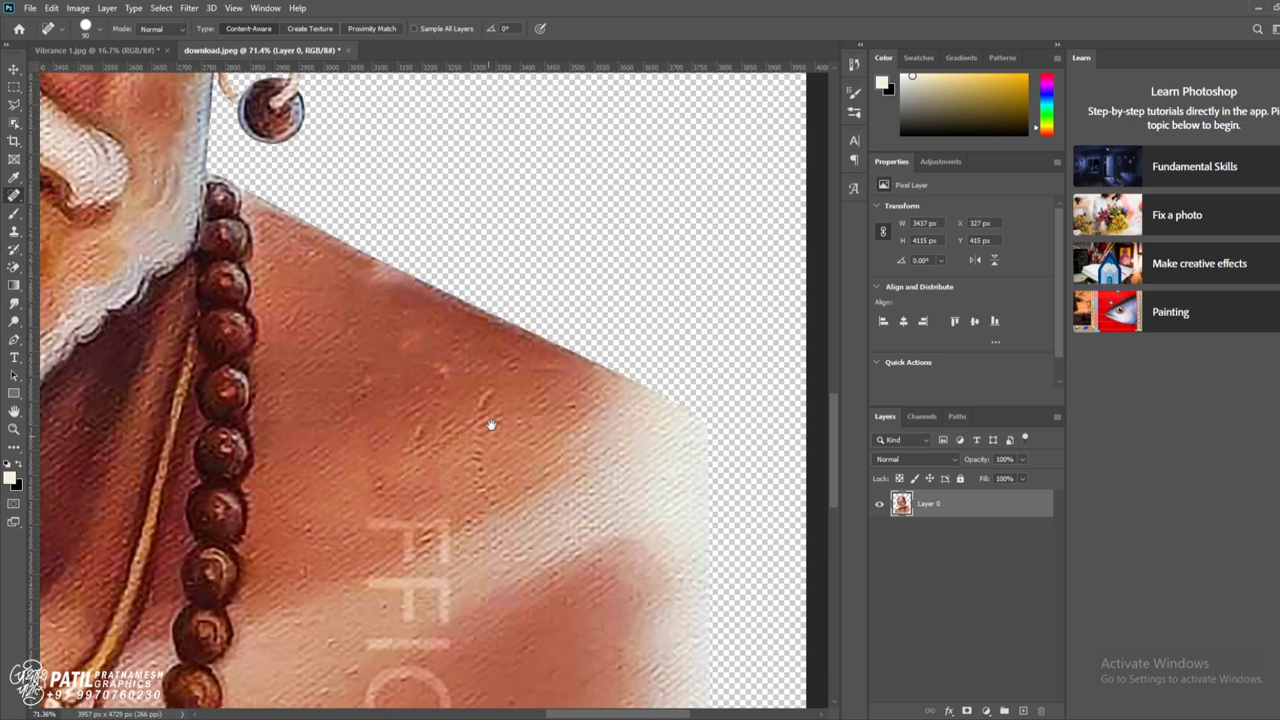
left_click_drag(491, 423, 550, 240)
mouse_move(460, 337)
left_mouse_down()
mouse_move(425, 335)
mouse_move(465, 330)
left_mouse_up()
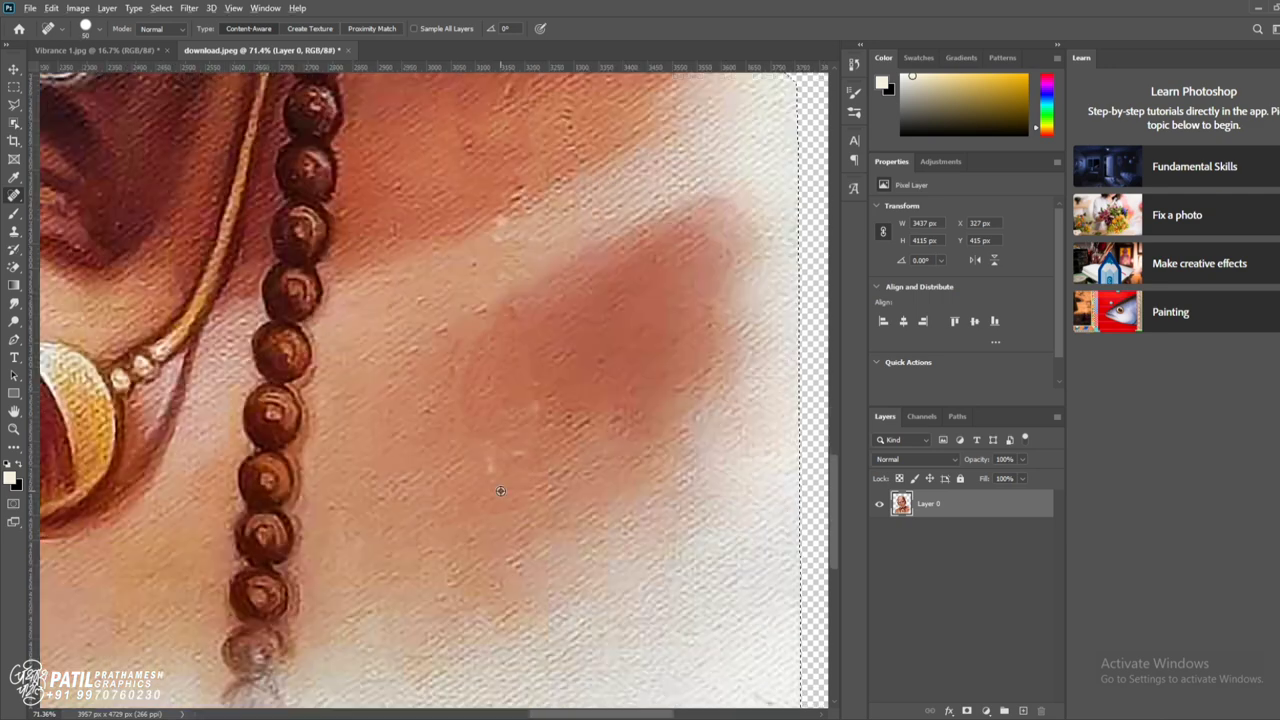
key("ctrl+0")
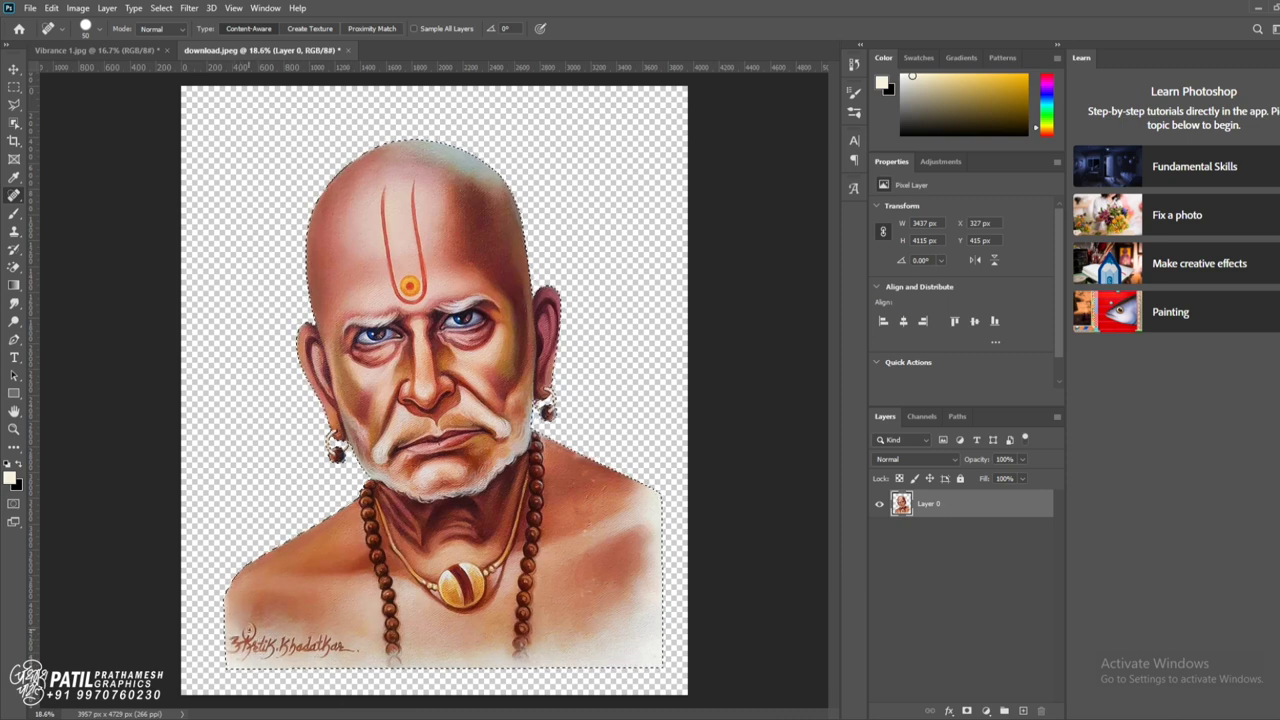
- Free Transform the portrait to about 110% so it spans the canvas top to bottom
key("ctrl+0")
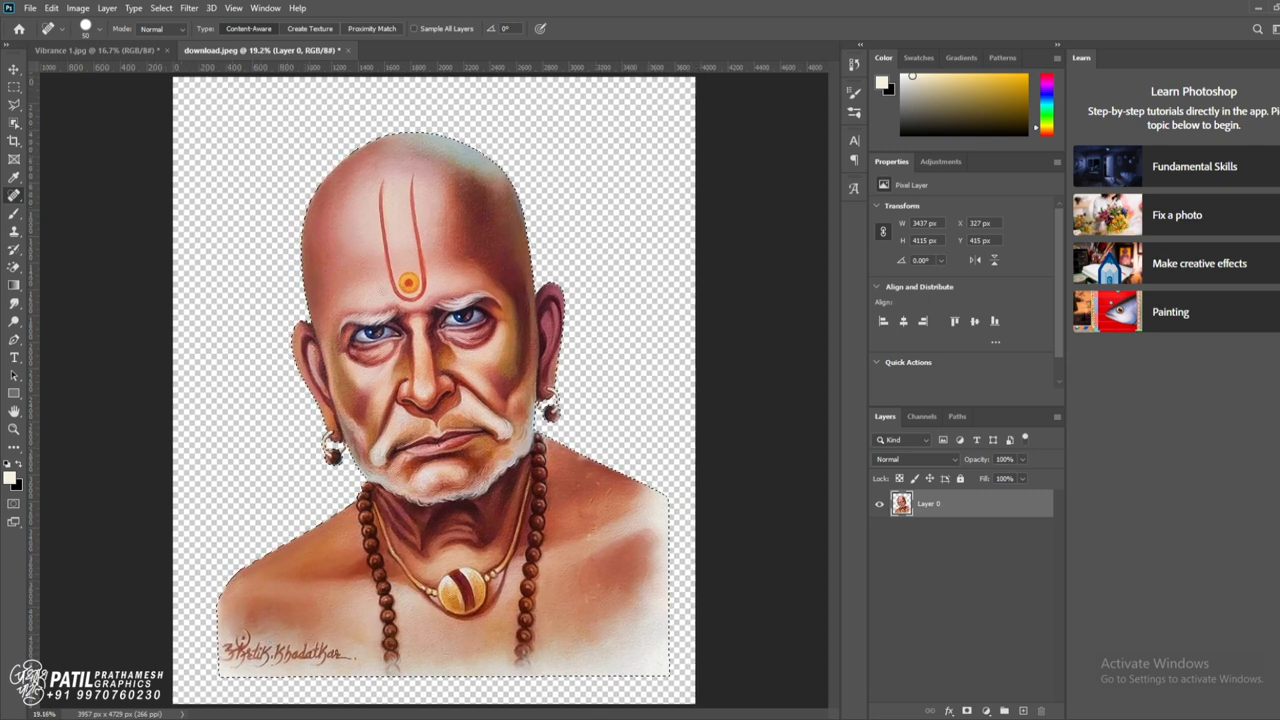
key("v")
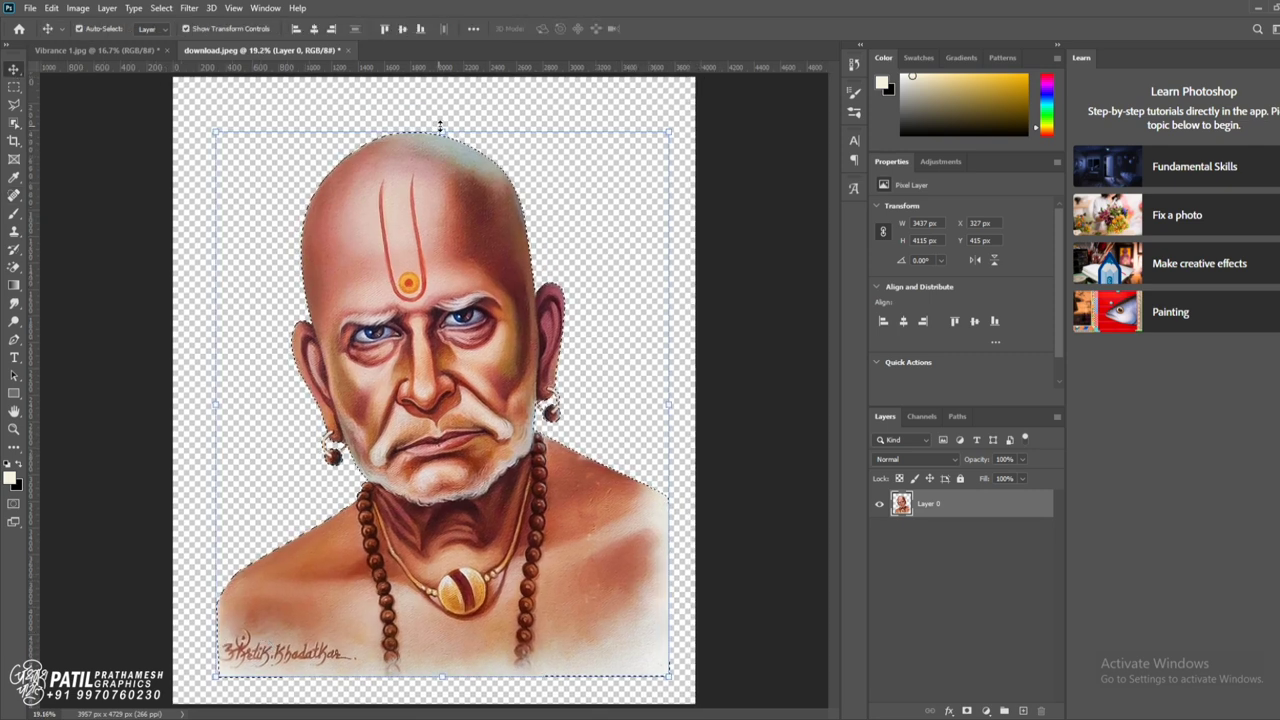
left_click_drag(441, 131, 448, 72)
left_click_drag(433, 677, 441, 684)
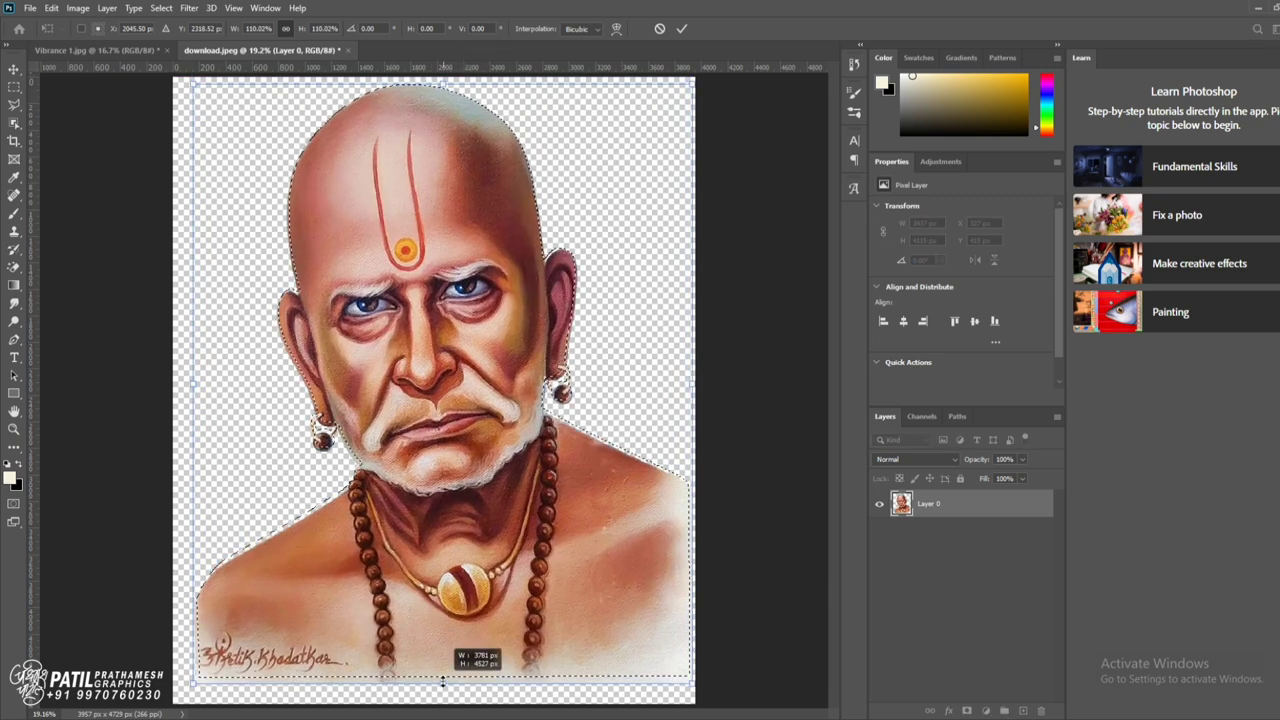
left_click(14, 87)
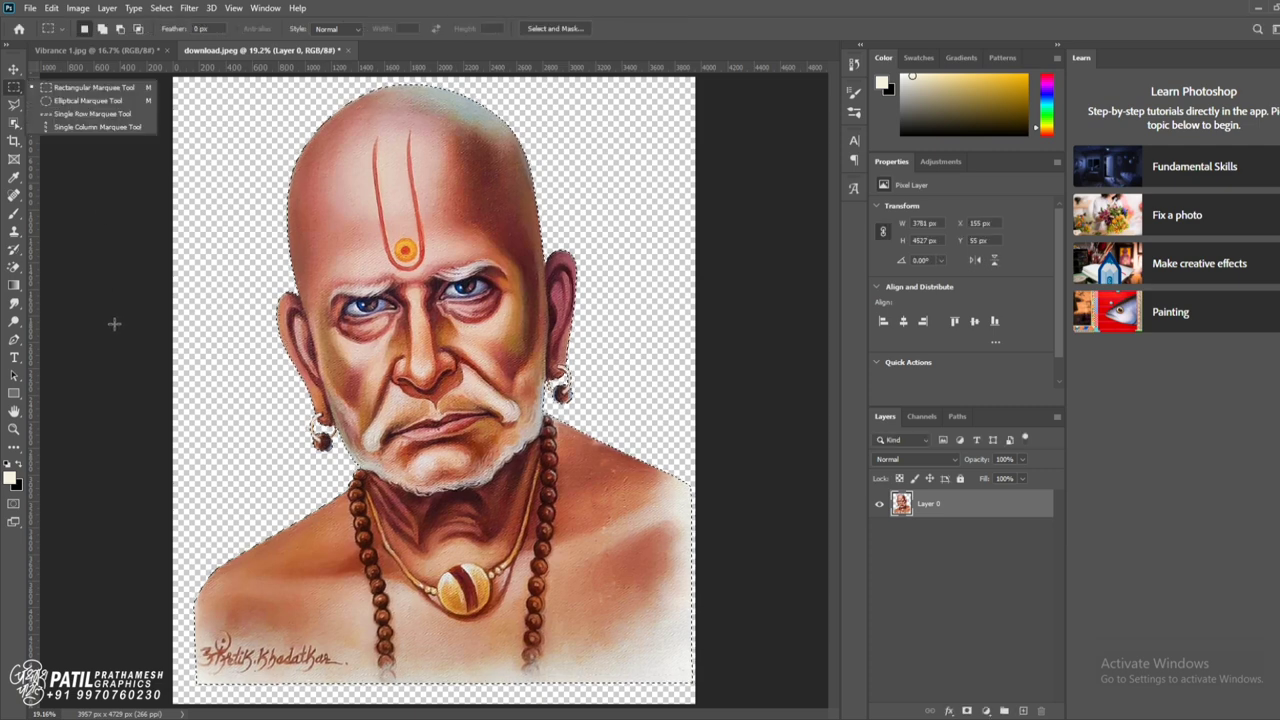
- Deselect, then reload the figure's outline from the Layer 0 thumbnail as a selection
left_click(86, 223)
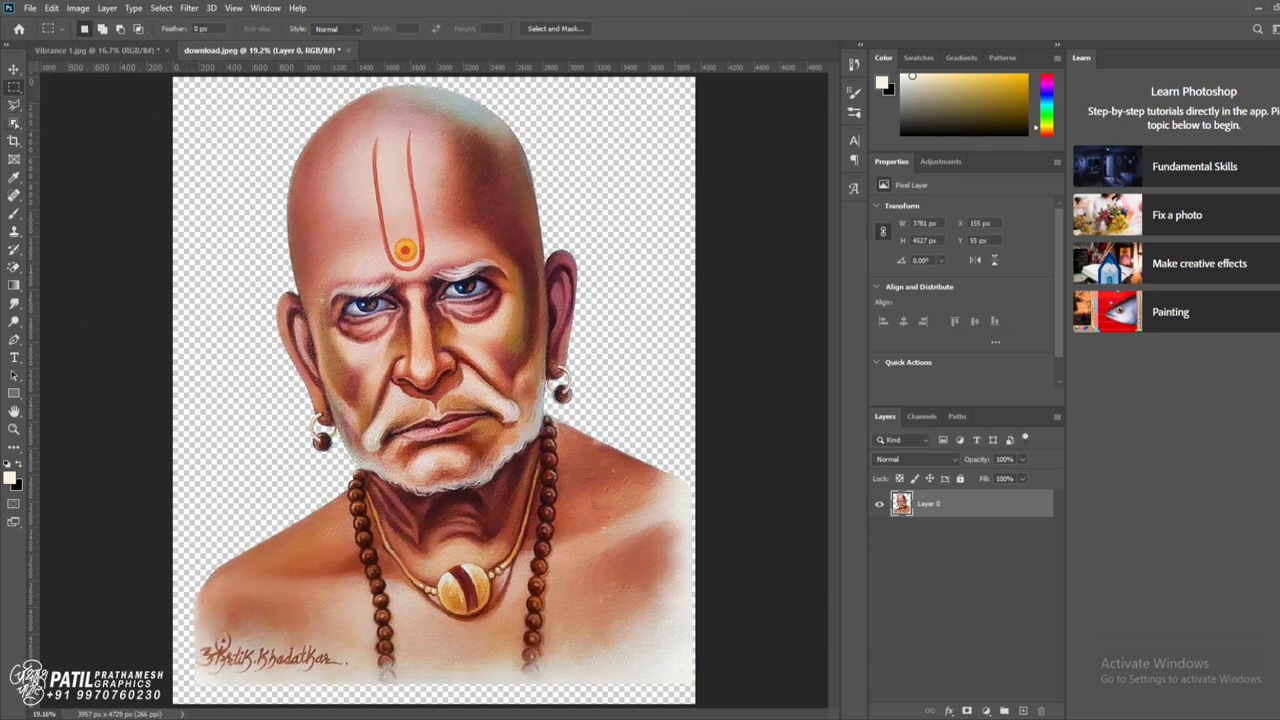
left_click(903, 505, "ctrl")
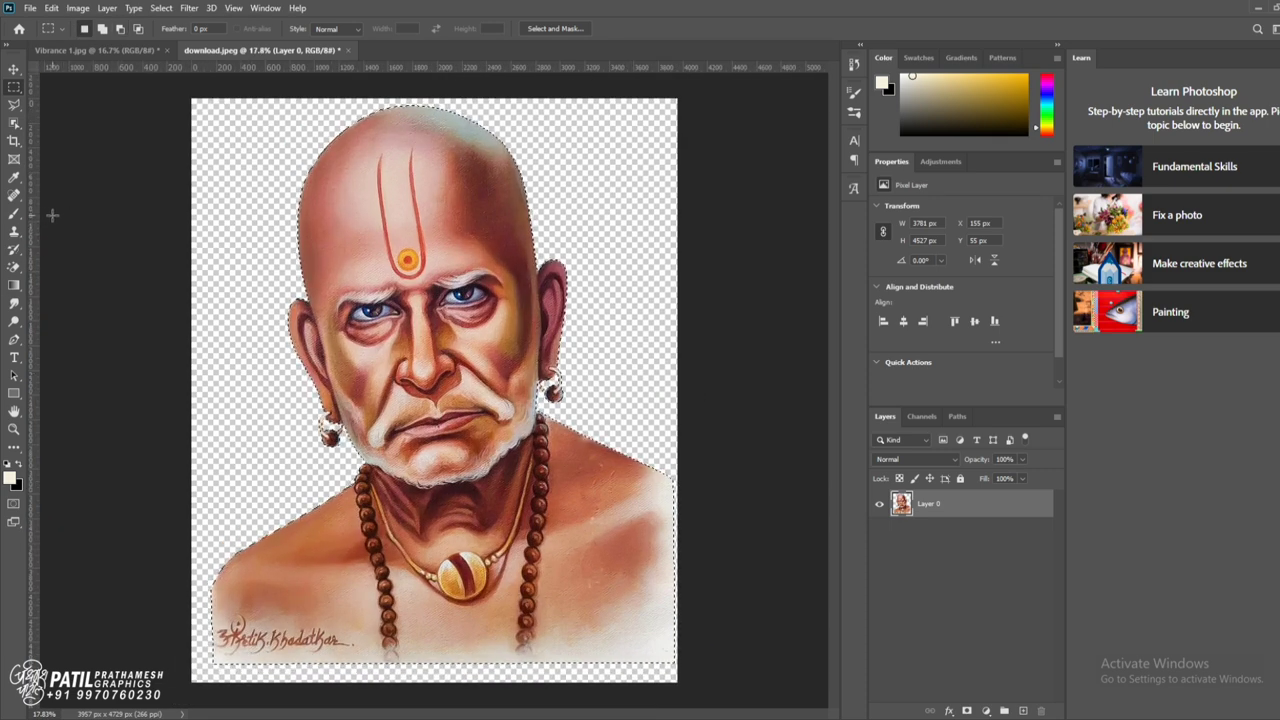
left_click(14, 213)
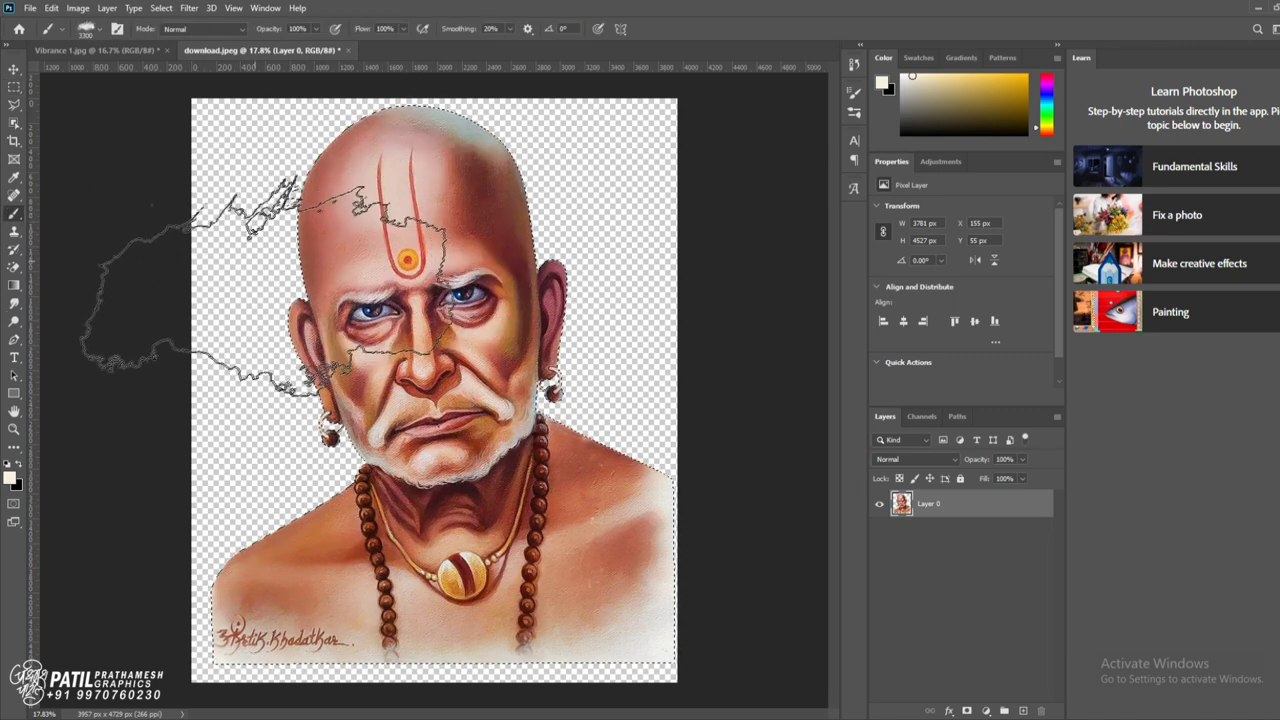
- Select the Mixer Brush Tool from the brush tool group, briefly checking the Blur/Smudge group
right_click(16, 216)
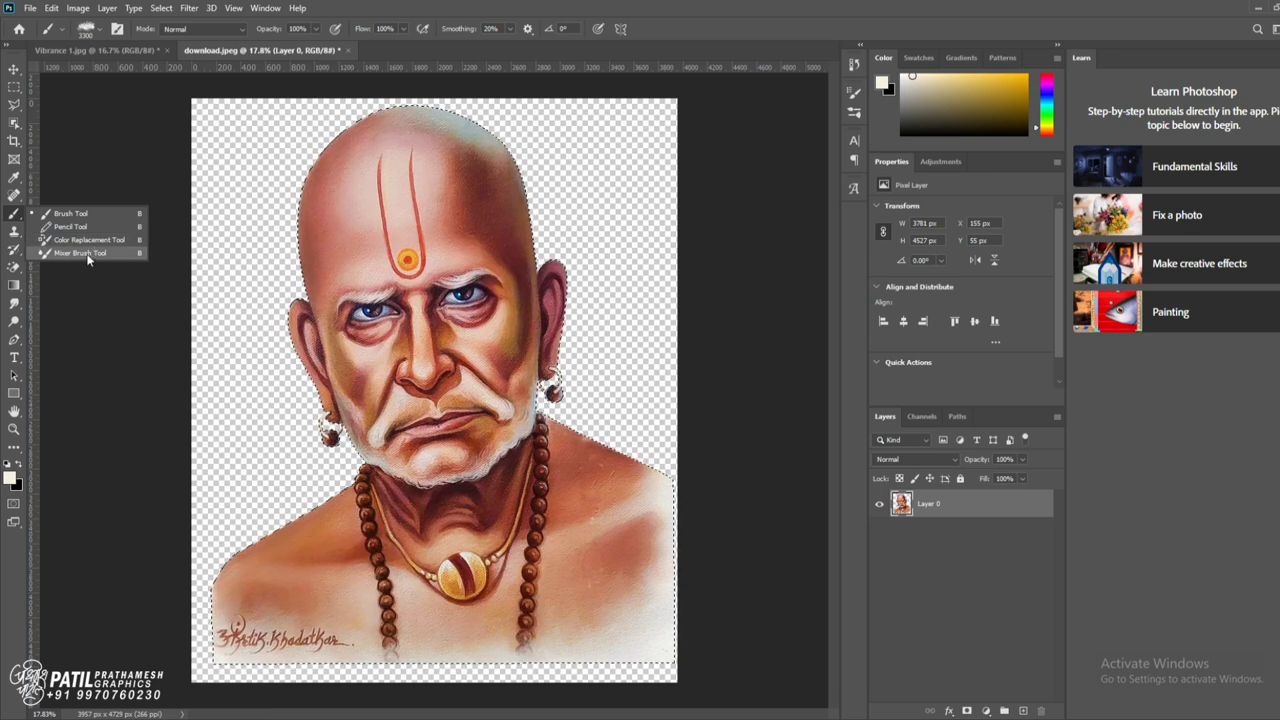
left_click(88, 254)
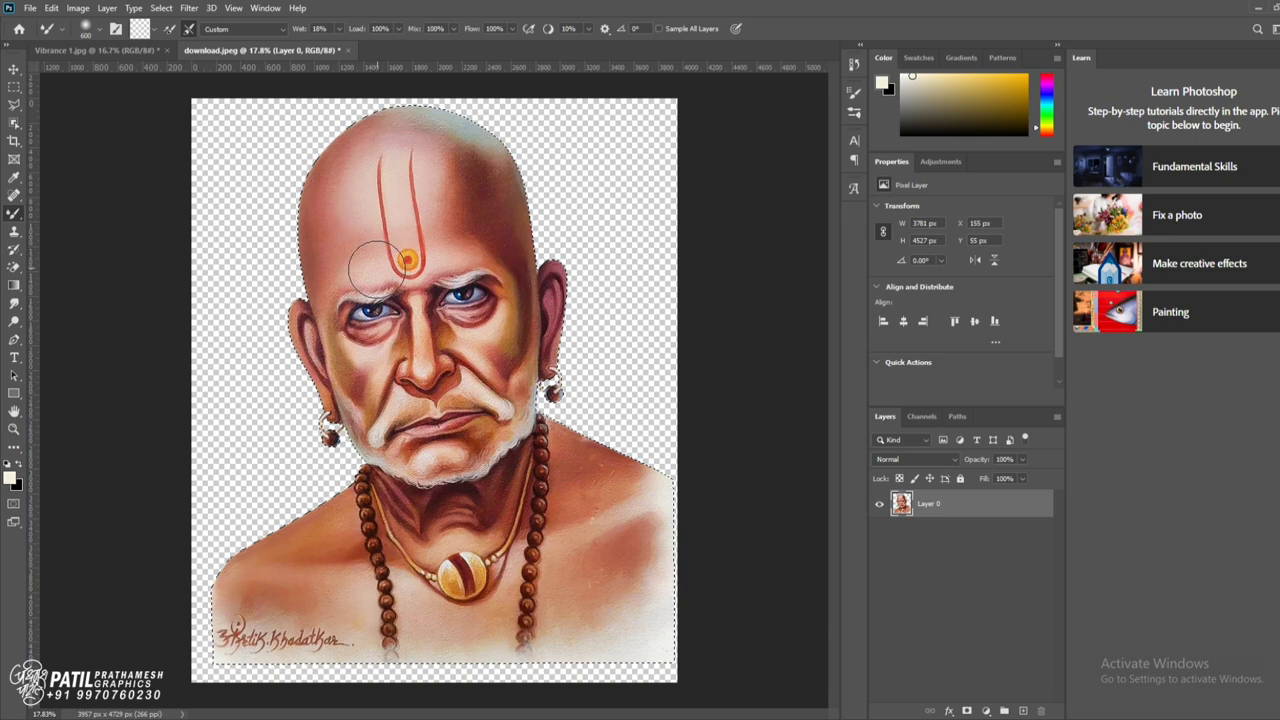
left_click(13, 305)
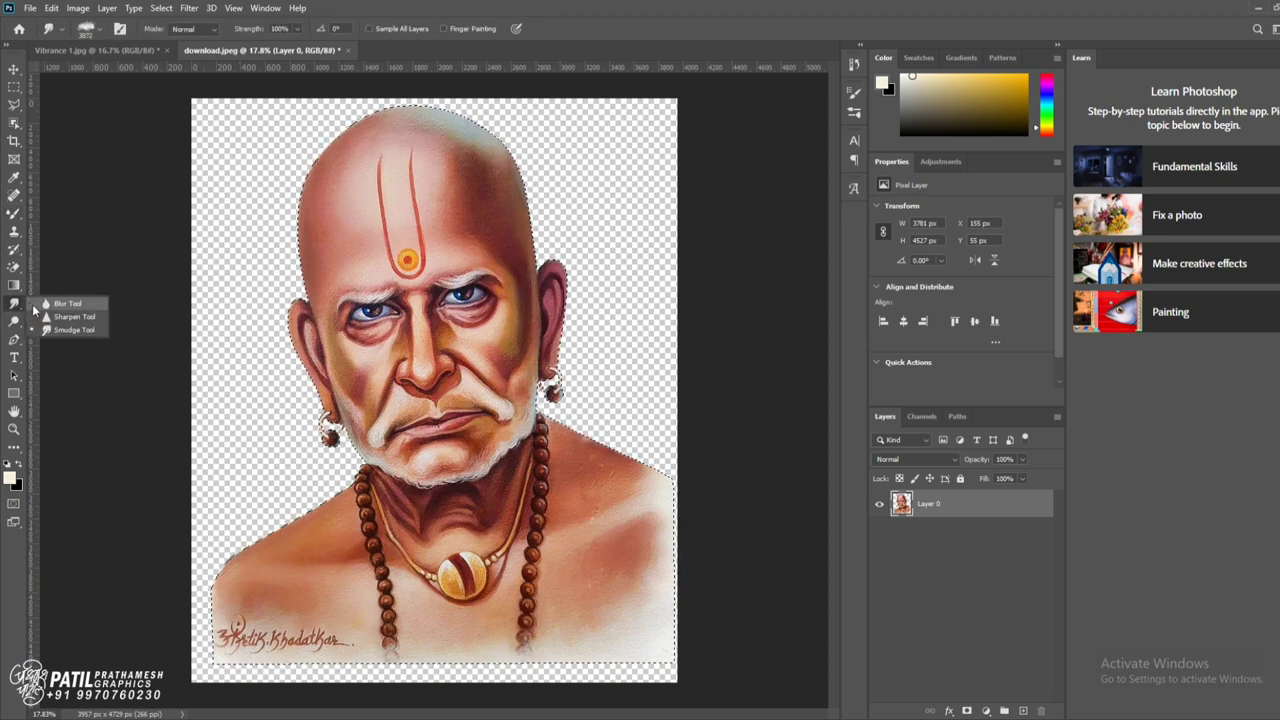
left_click(13, 213)
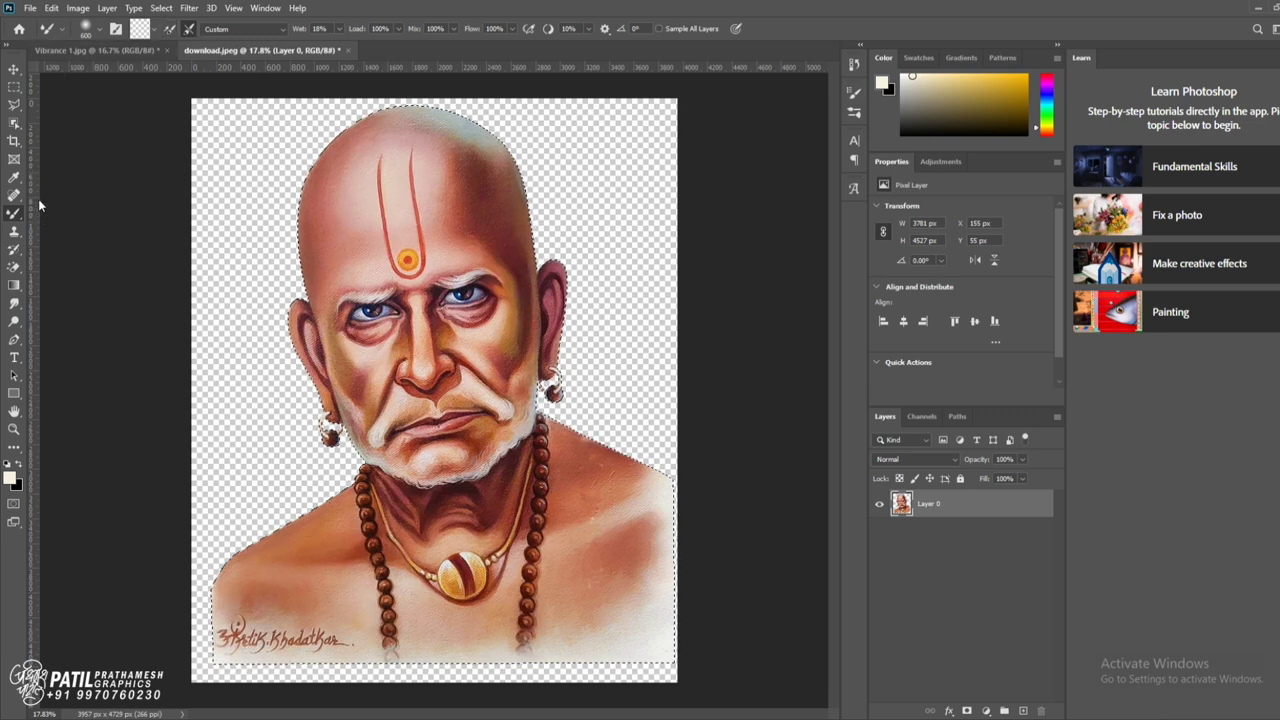
- Load the mixer brush with cream, review its tip settings, then clean the brush
left_click(153, 29)
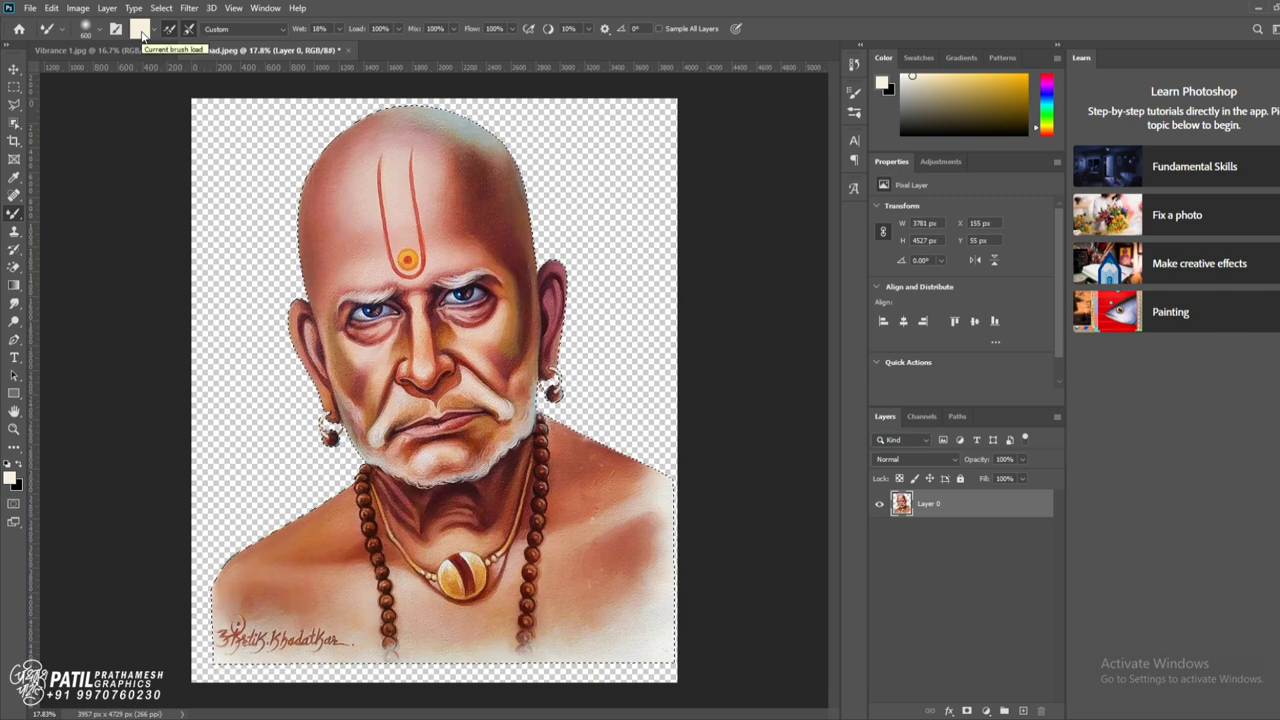
left_click(140, 29)
left_click(1126, 282)
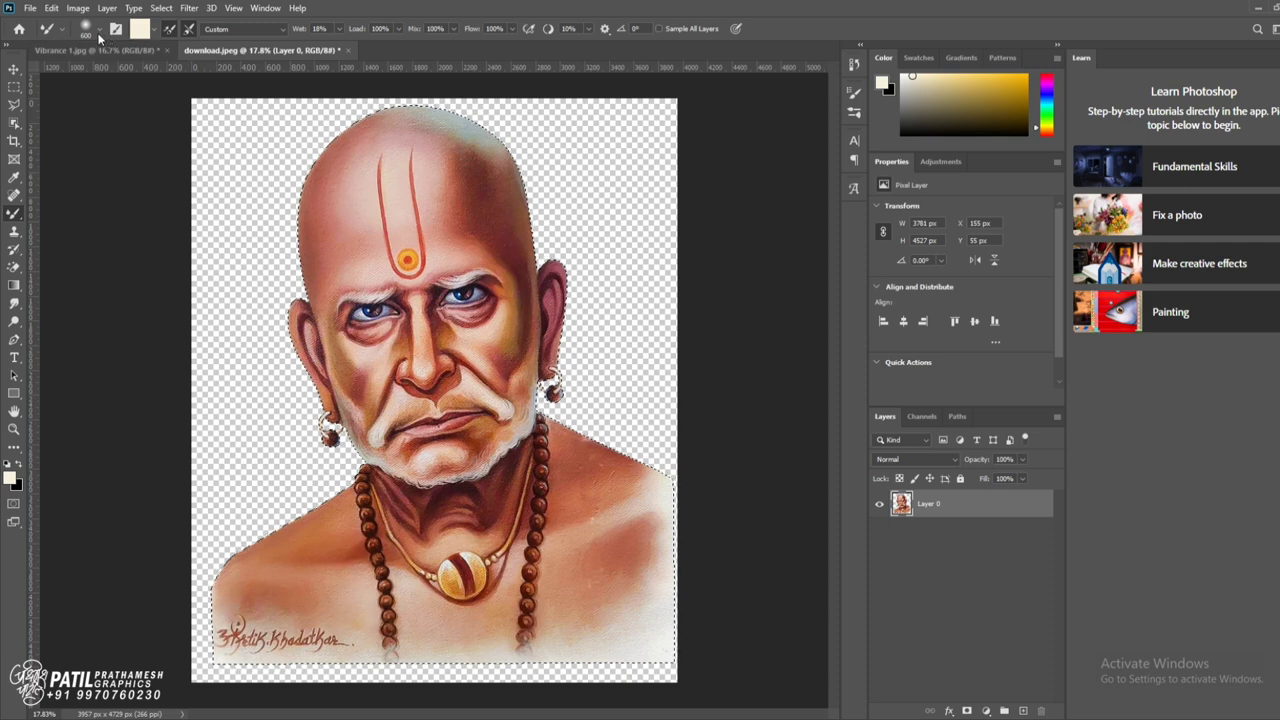
left_click(100, 31)
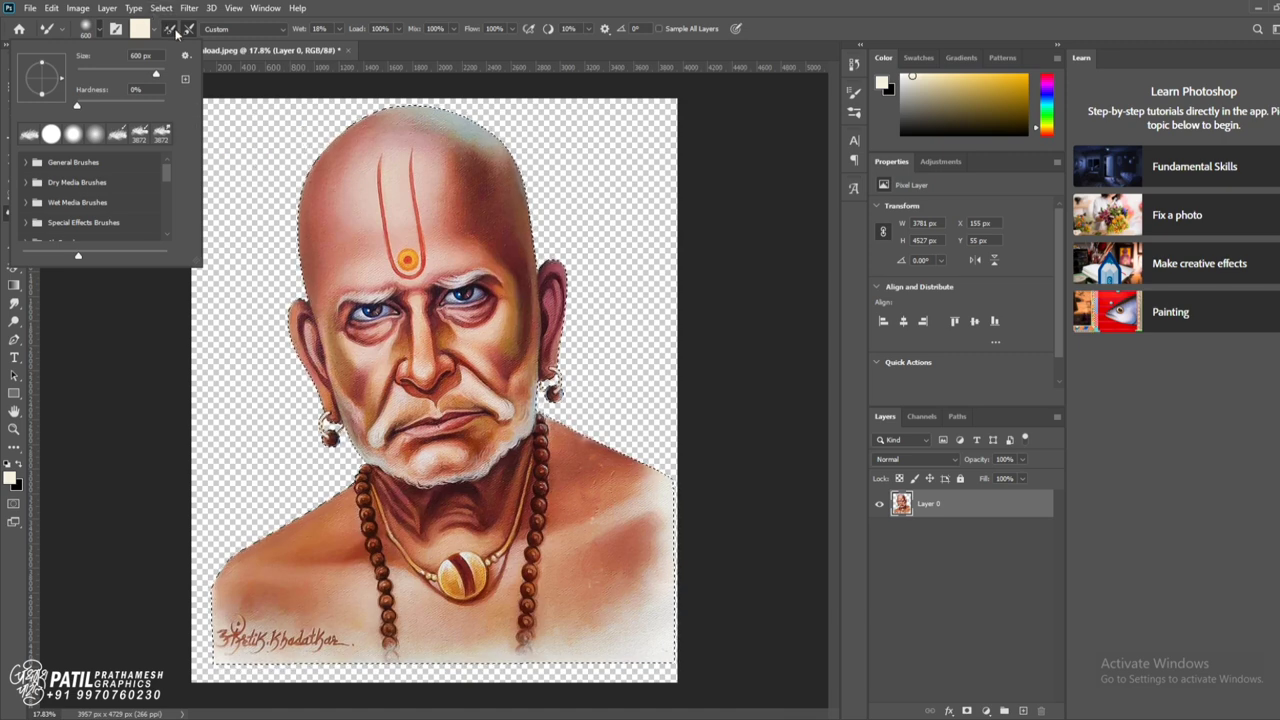
left_click(240, 100)
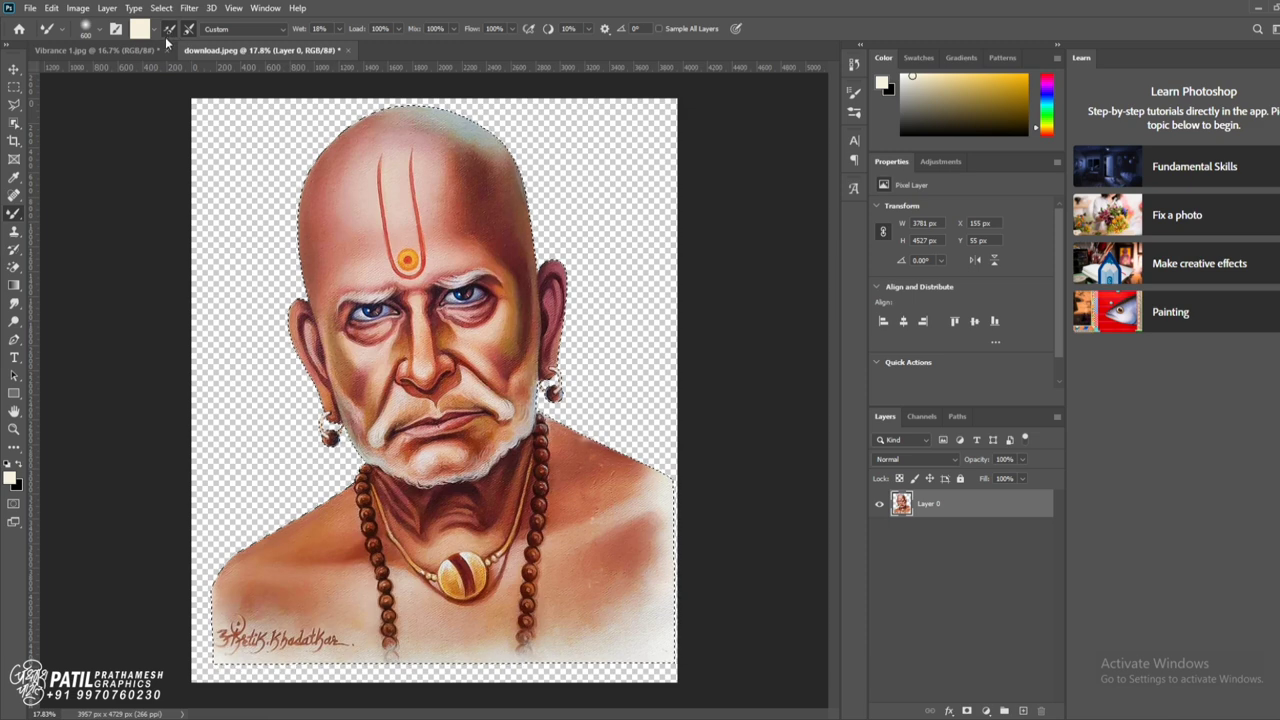
left_click(155, 29)
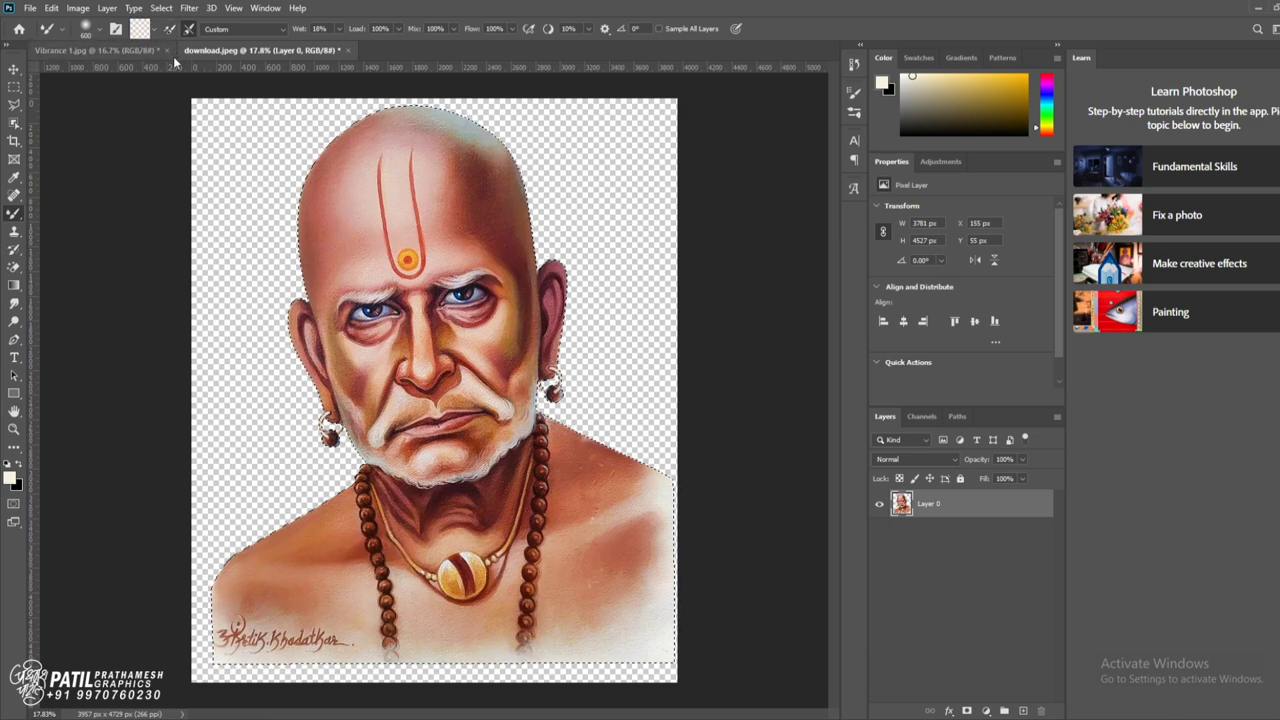
left_click(140, 56)
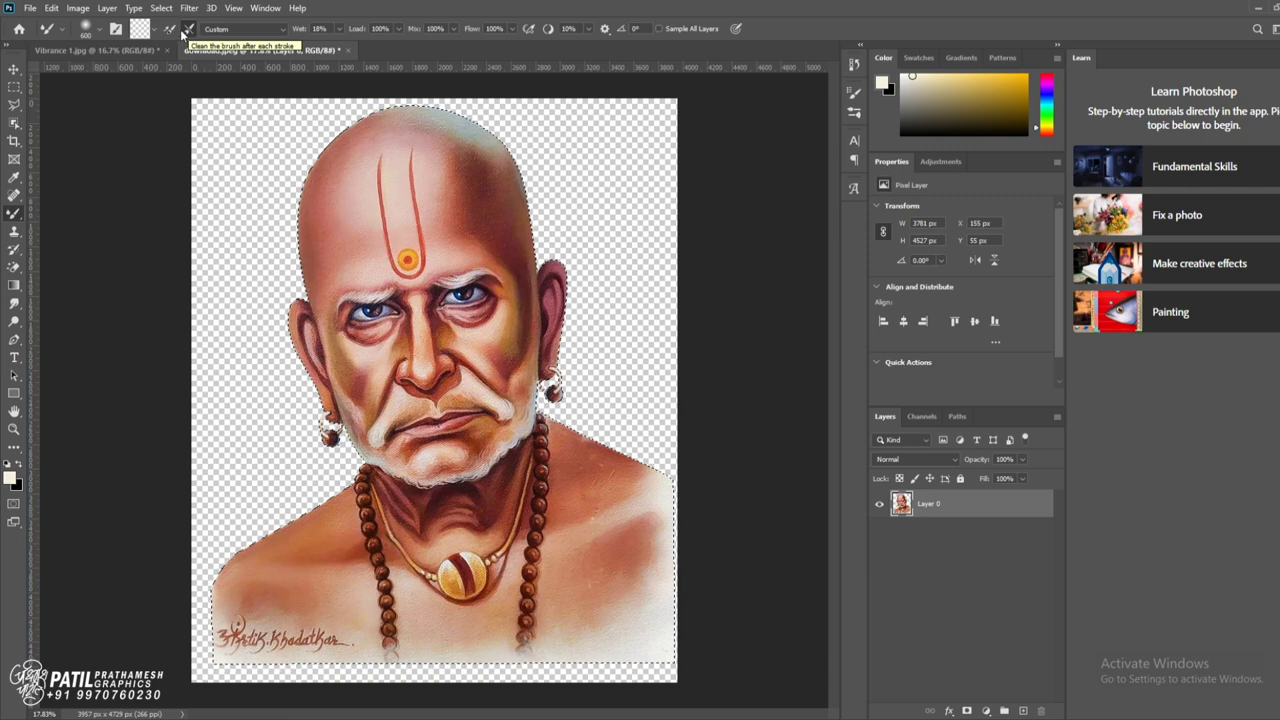
- Keep the Custom blend preset and set mixer Load to 100% and Wet to 18%
left_click(209, 33)
left_click(249, 34)
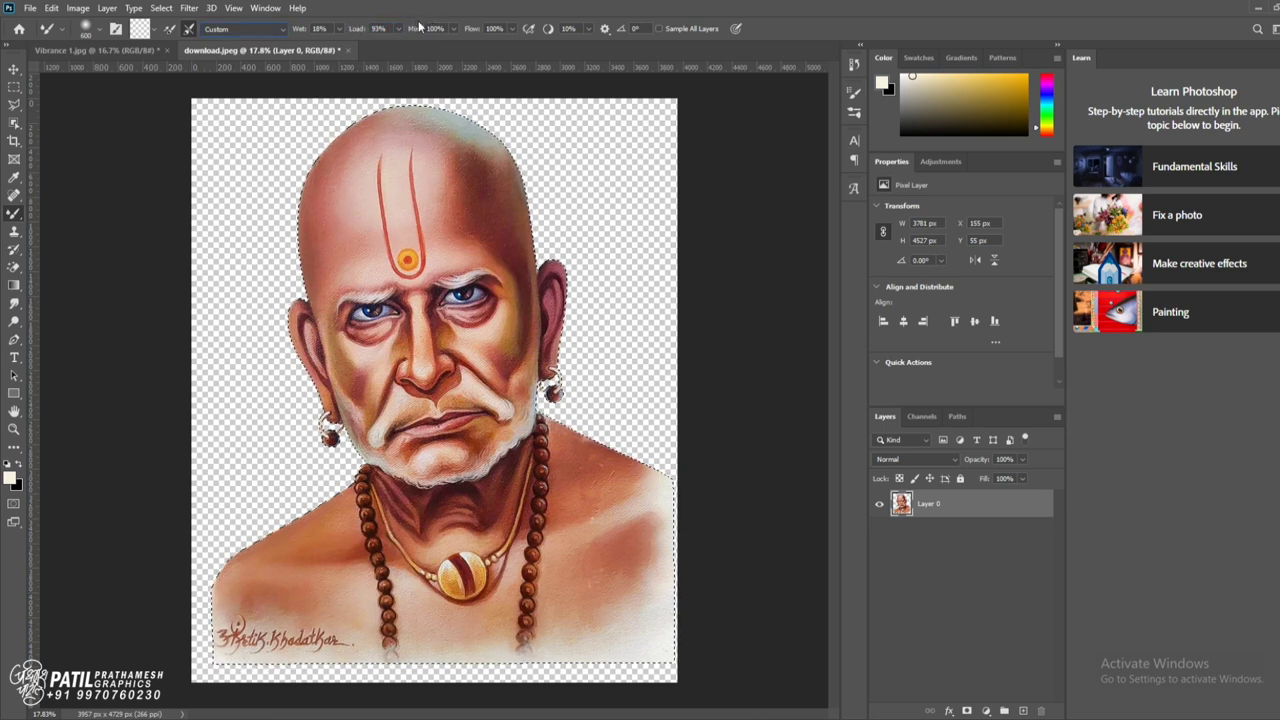
left_click_drag(357, 30, 370, 30)
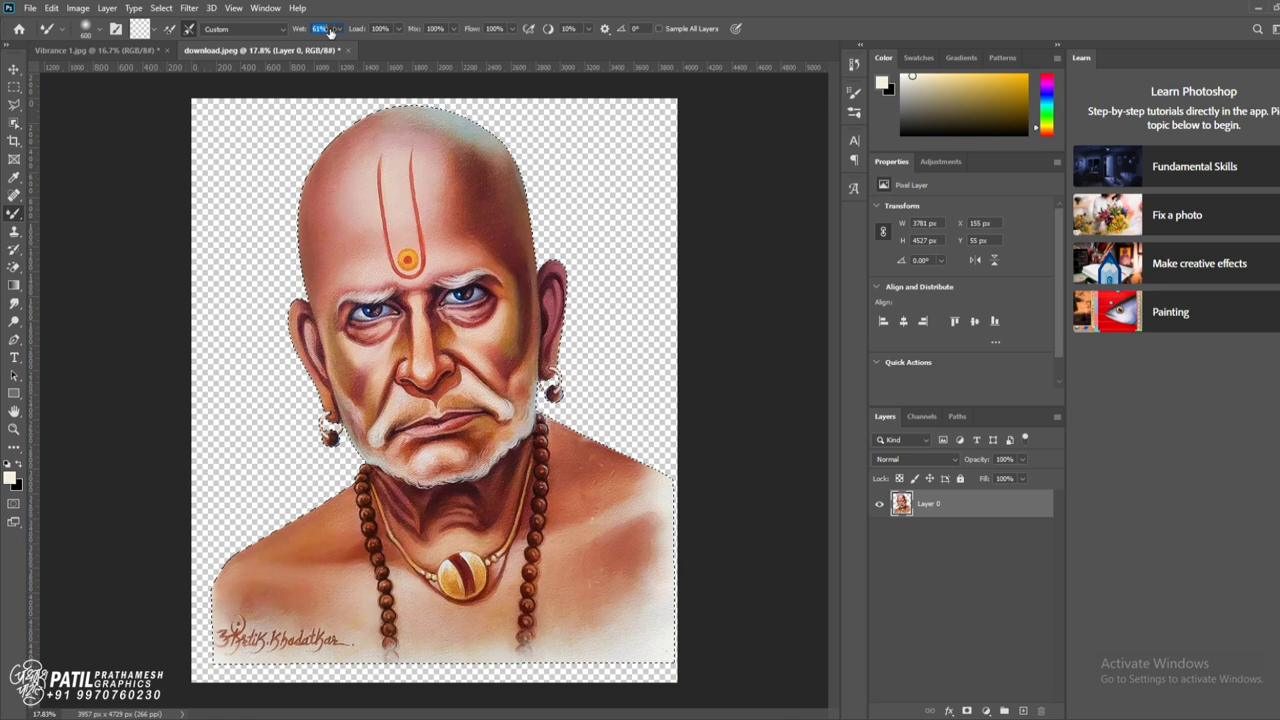
key("Return")
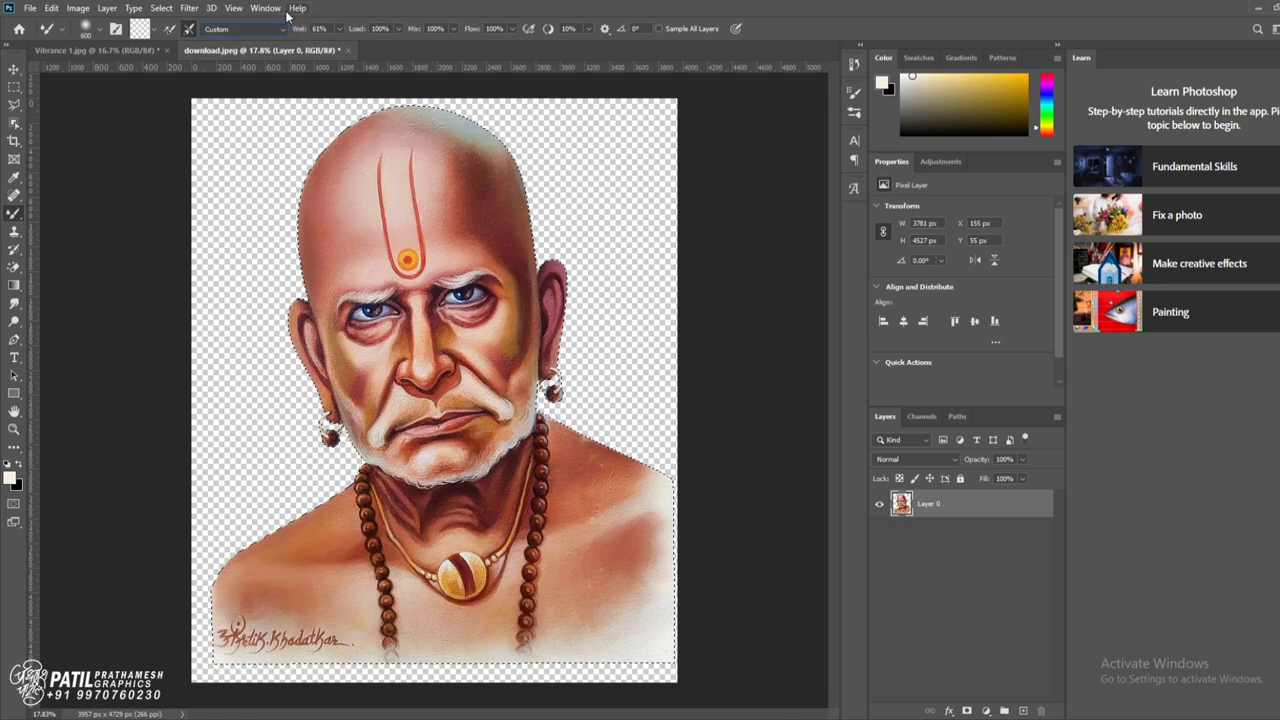
left_click_drag(300, 29, 290, 30)
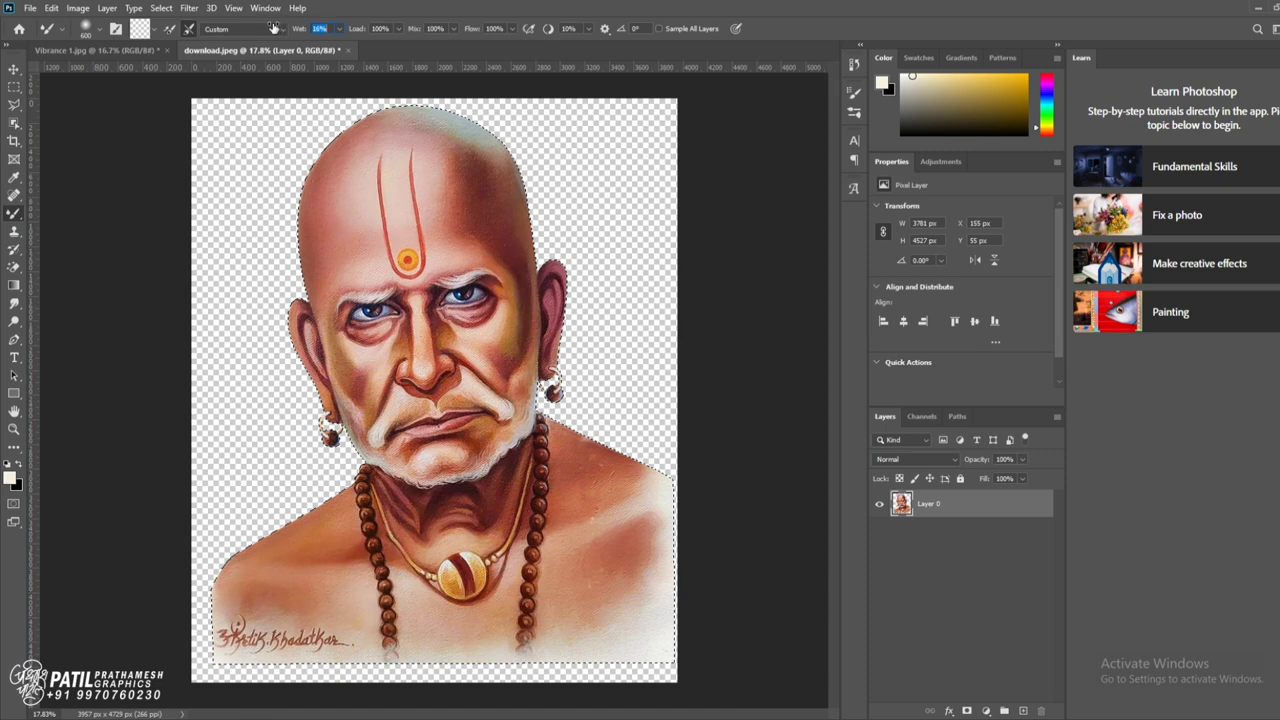
left_click_drag(275, 24, 279, 24)
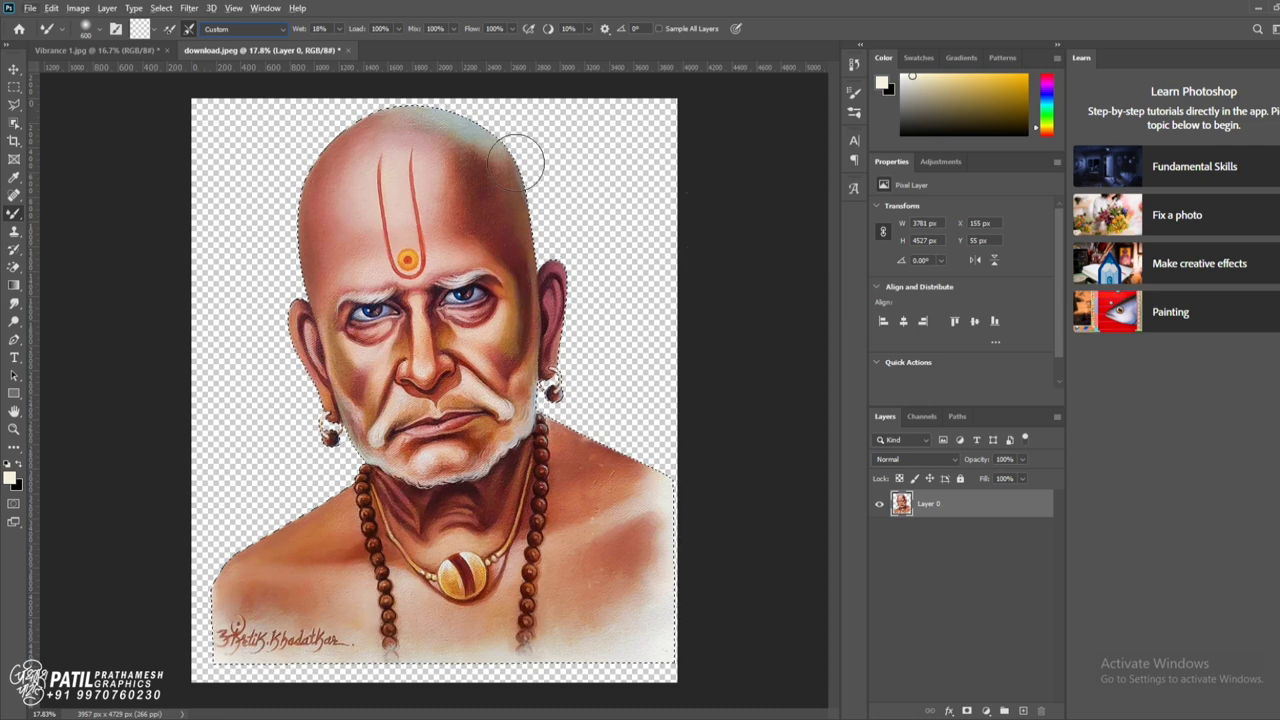
scroll(464, 117, "up", 3)
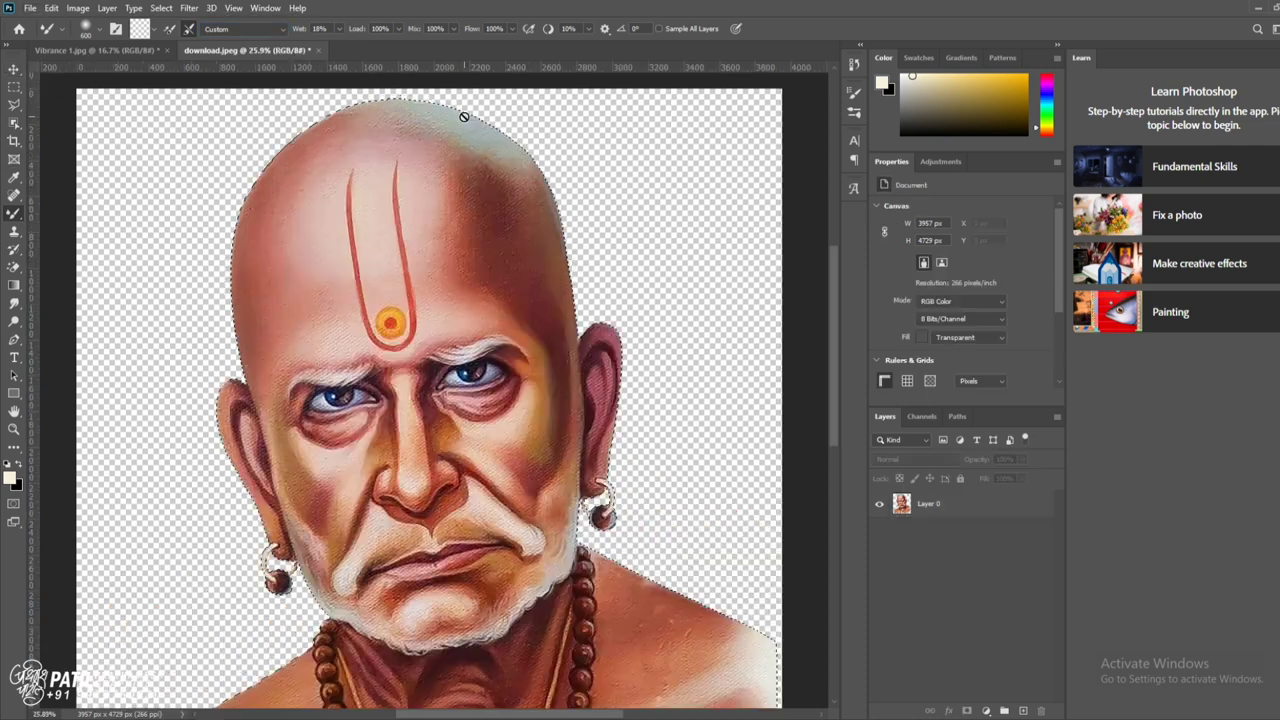
scroll(464, 117, "up", 2)
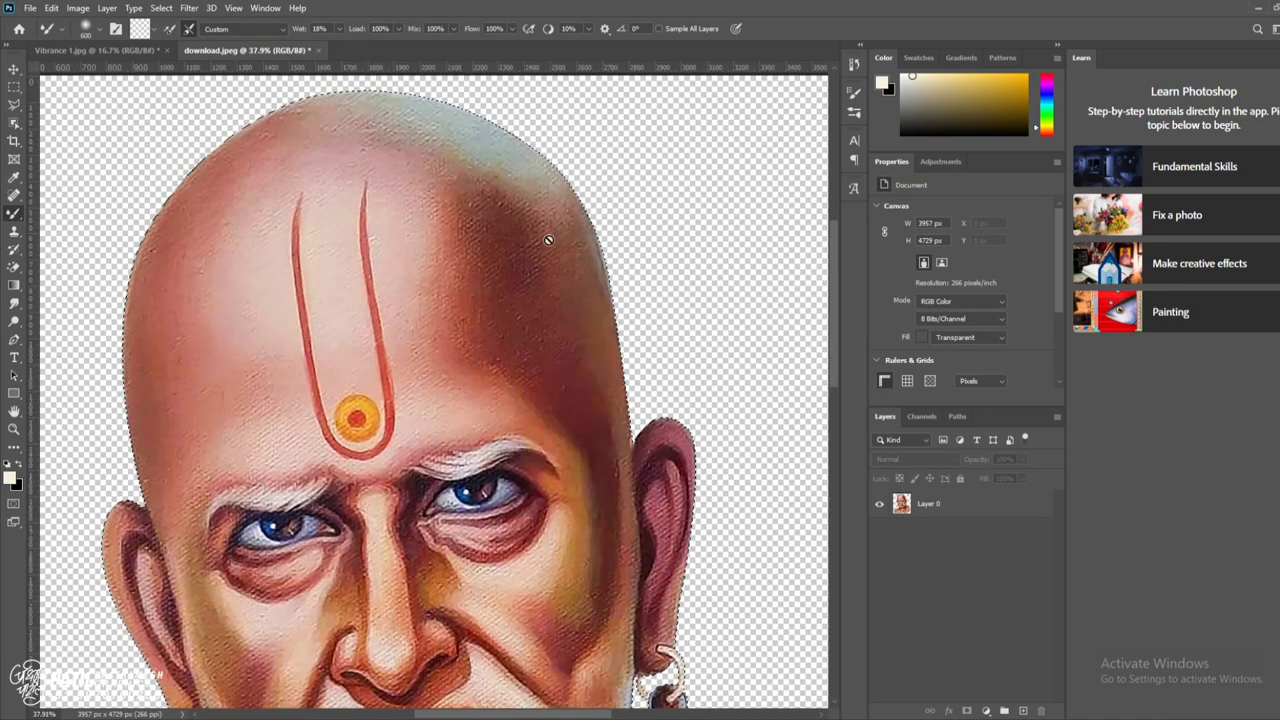
left_click(937, 511)
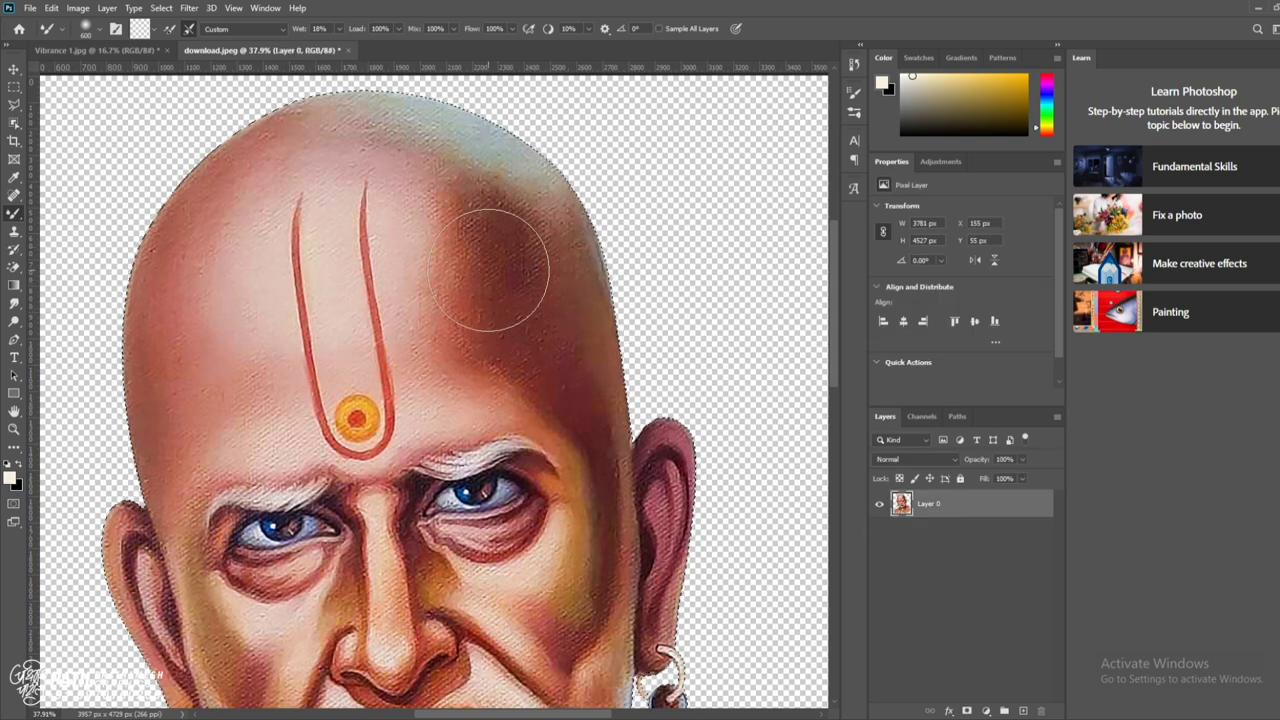
key("bracketleft")
key("bracketleft")
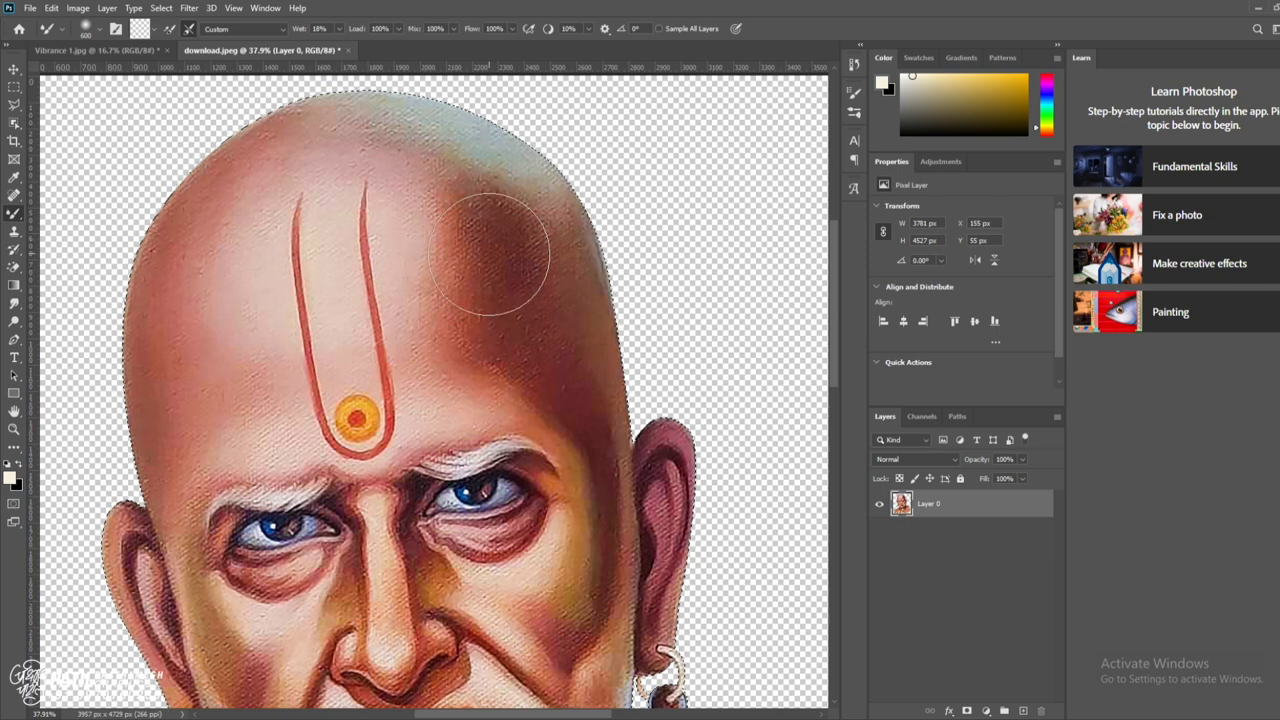
mouse_move(500, 251)
left_mouse_down()
mouse_move(471, 234)
mouse_move(466, 257)
mouse_move(466, 229)
mouse_move(521, 361)
mouse_move(486, 229)
mouse_move(471, 229)
mouse_move(480, 314)
mouse_move(497, 337)
mouse_move(514, 297)
mouse_move(490, 237)
mouse_move(489, 266)
mouse_move(494, 243)
mouse_move(542, 351)
left_mouse_up()
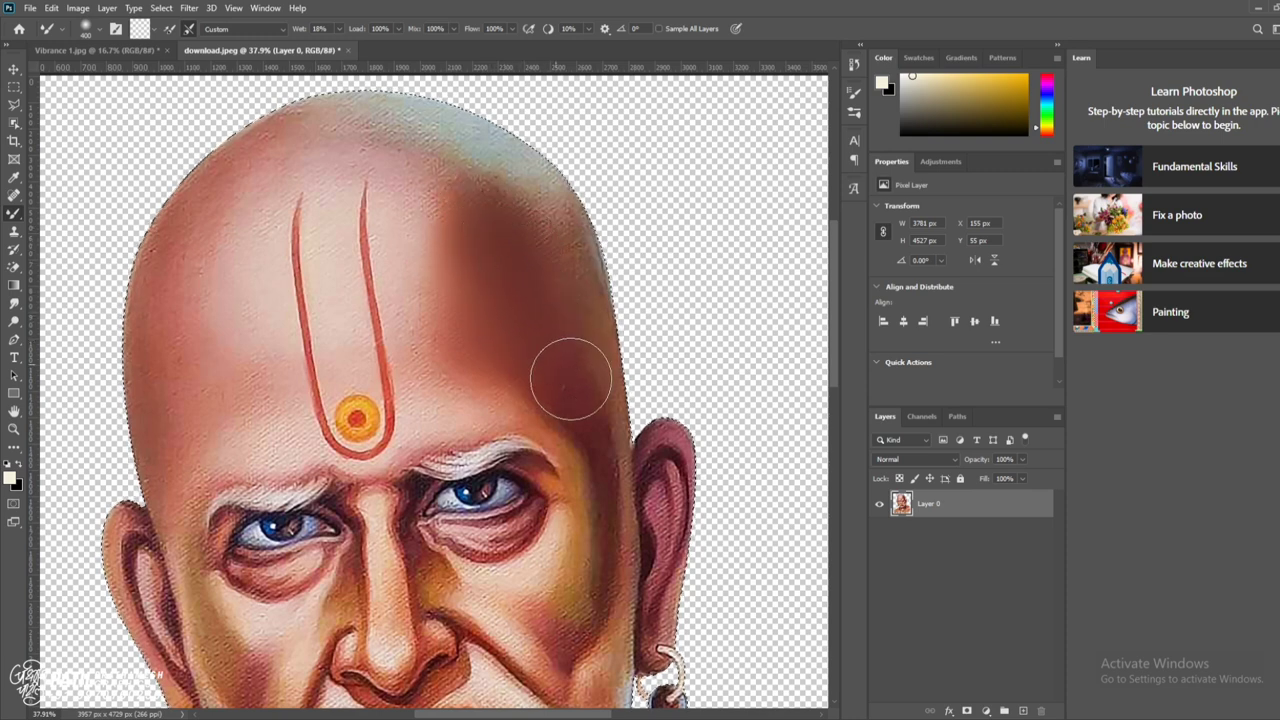
key("bracketleft")
key("bracketleft")
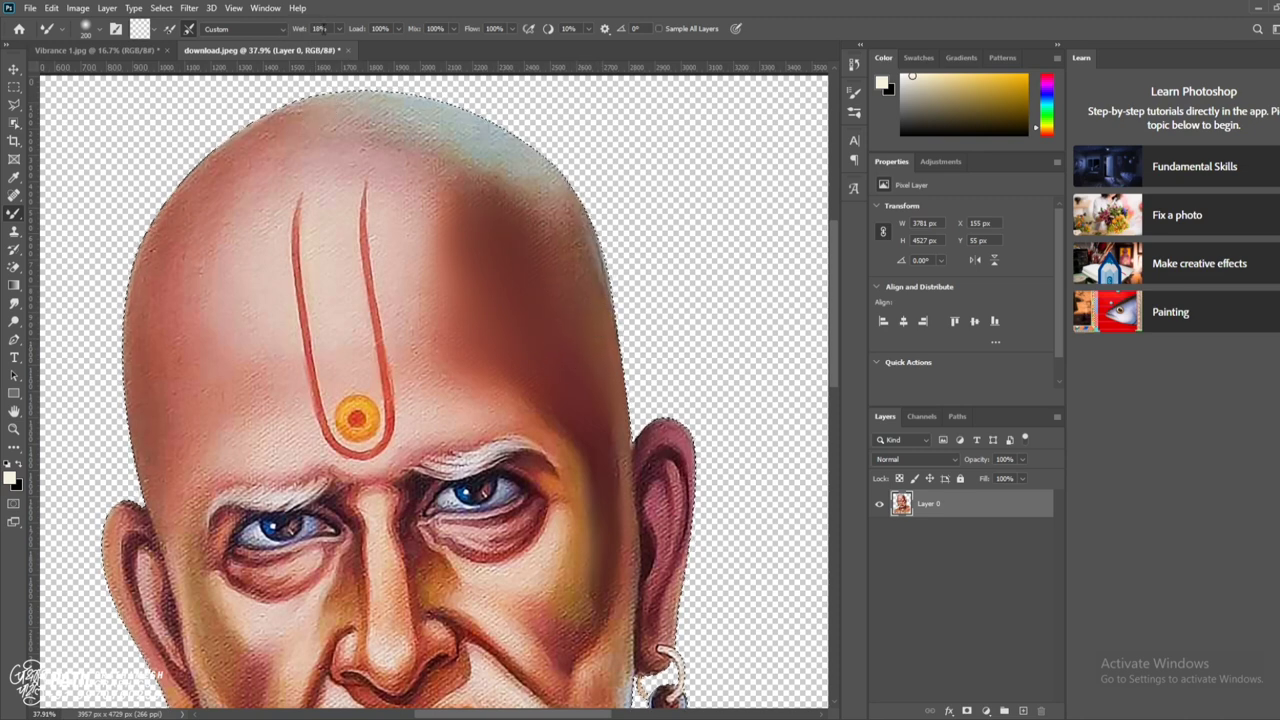
key("bracketright")
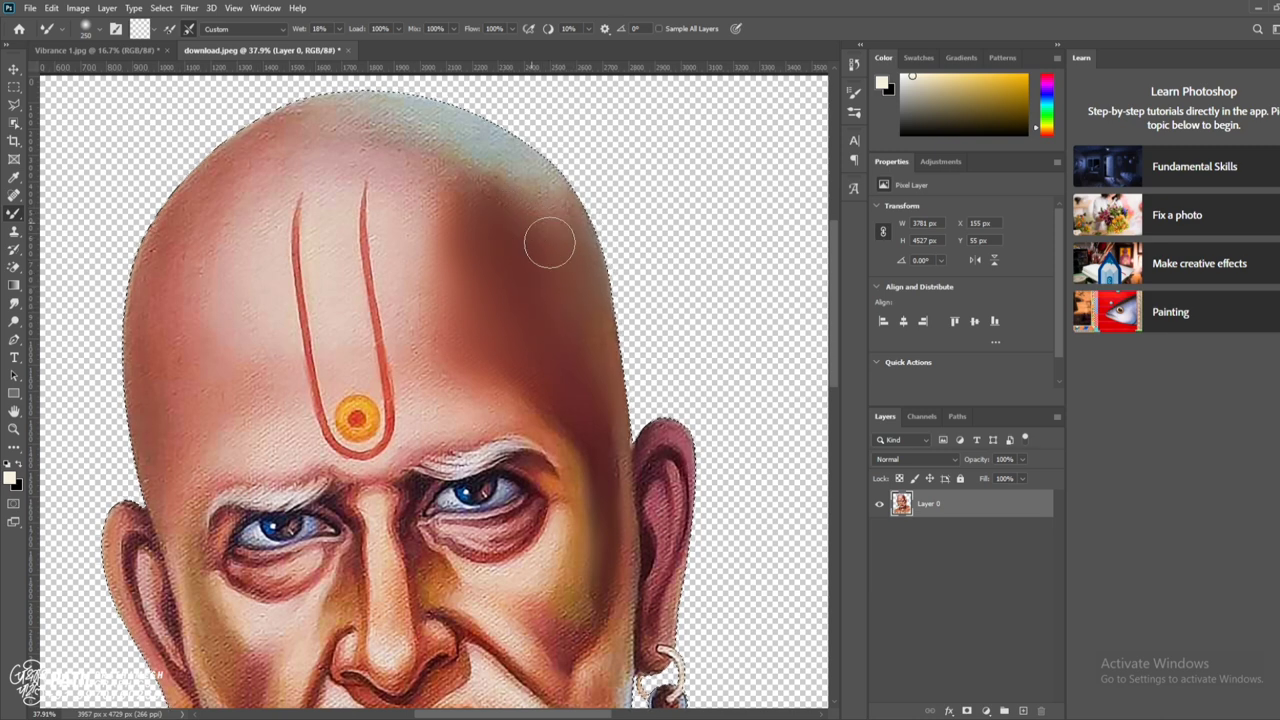
scroll(557, 249, "up", 4)
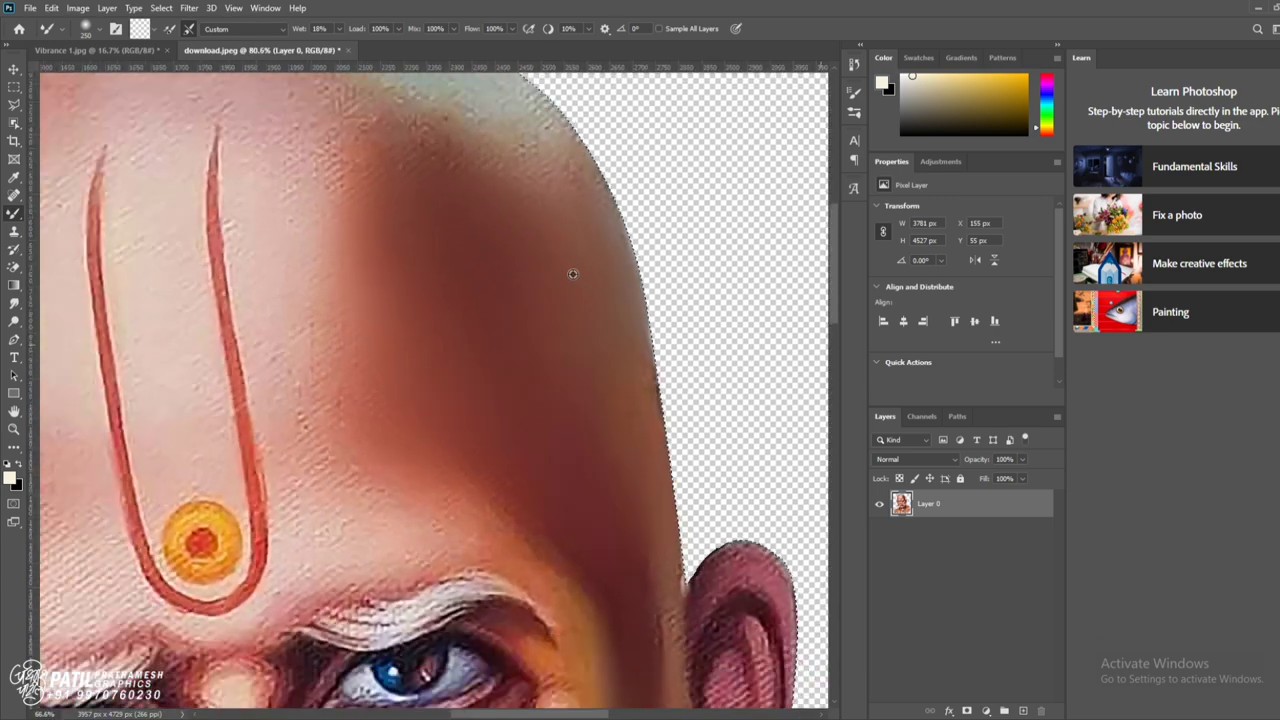
scroll(572, 273, "down", 4)
- Duplicate Layer 0 and blend the cheek and head-ear edge on the copy into painted strokes
left_click_drag(1030, 520, 1022, 711)
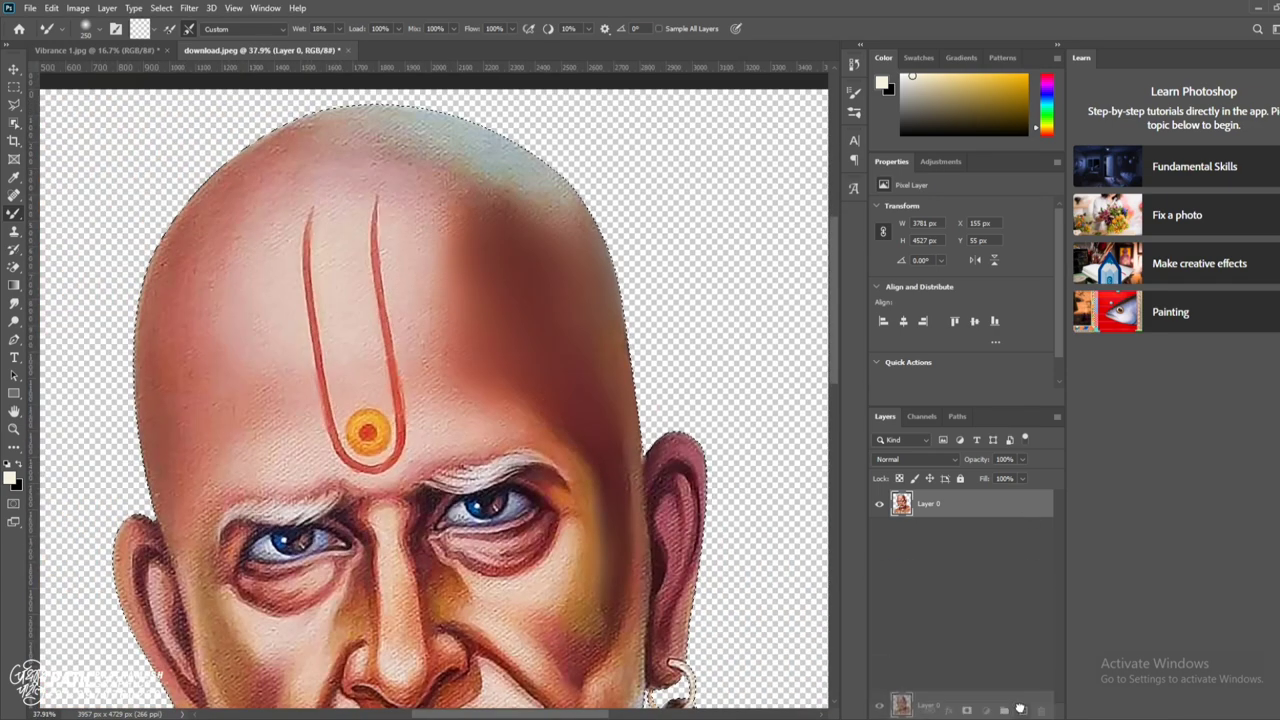
scroll(560, 345, "up", 1)
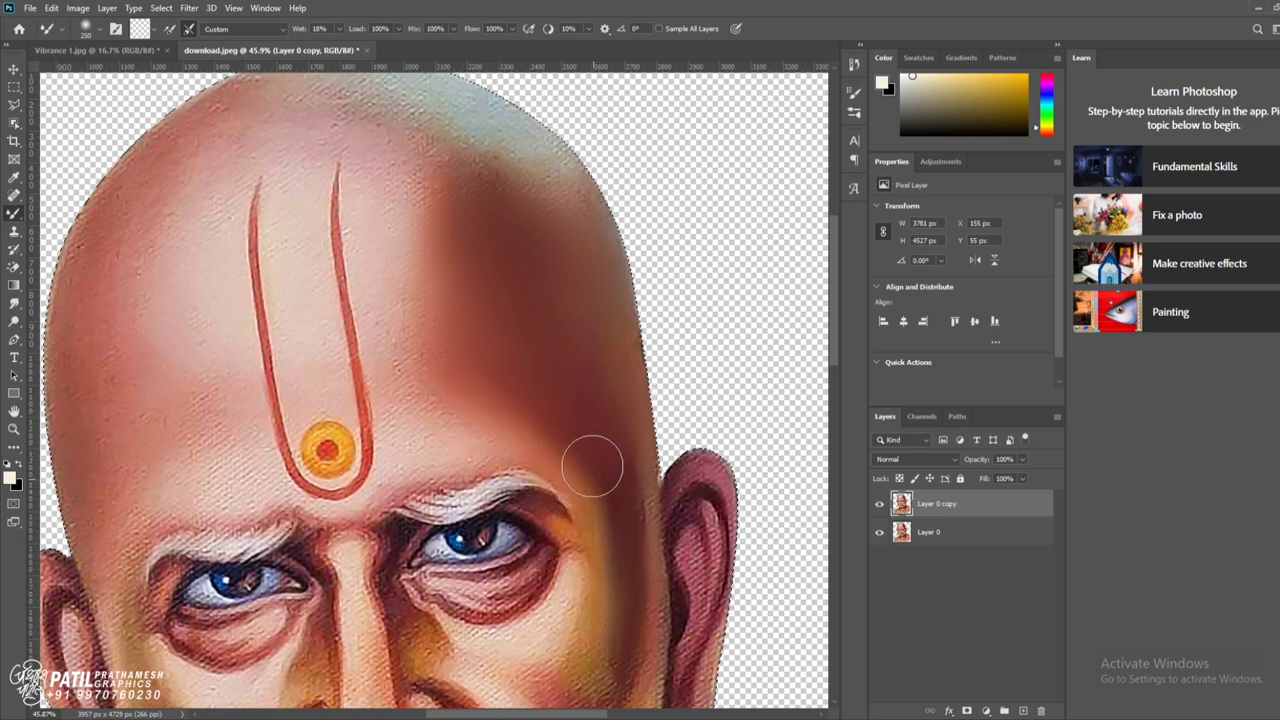
mouse_move(598, 587)
left_mouse_down()
mouse_move(567, 603)
mouse_move(623, 471)
left_mouse_up()
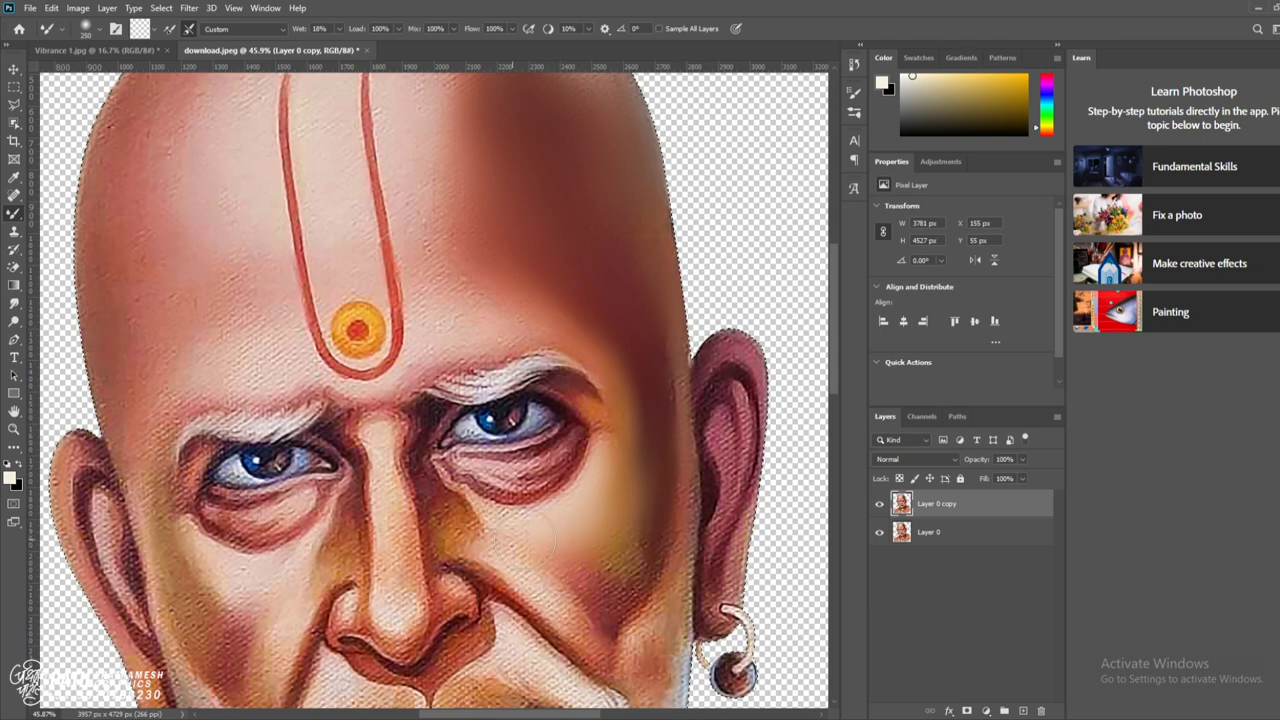
mouse_move(580, 548)
left_mouse_down()
mouse_move(606, 594)
mouse_move(643, 543)
mouse_move(600, 606)
mouse_move(608, 591)
mouse_move(619, 603)
left_mouse_up()
key("bracketleft")
key("bracketleft")
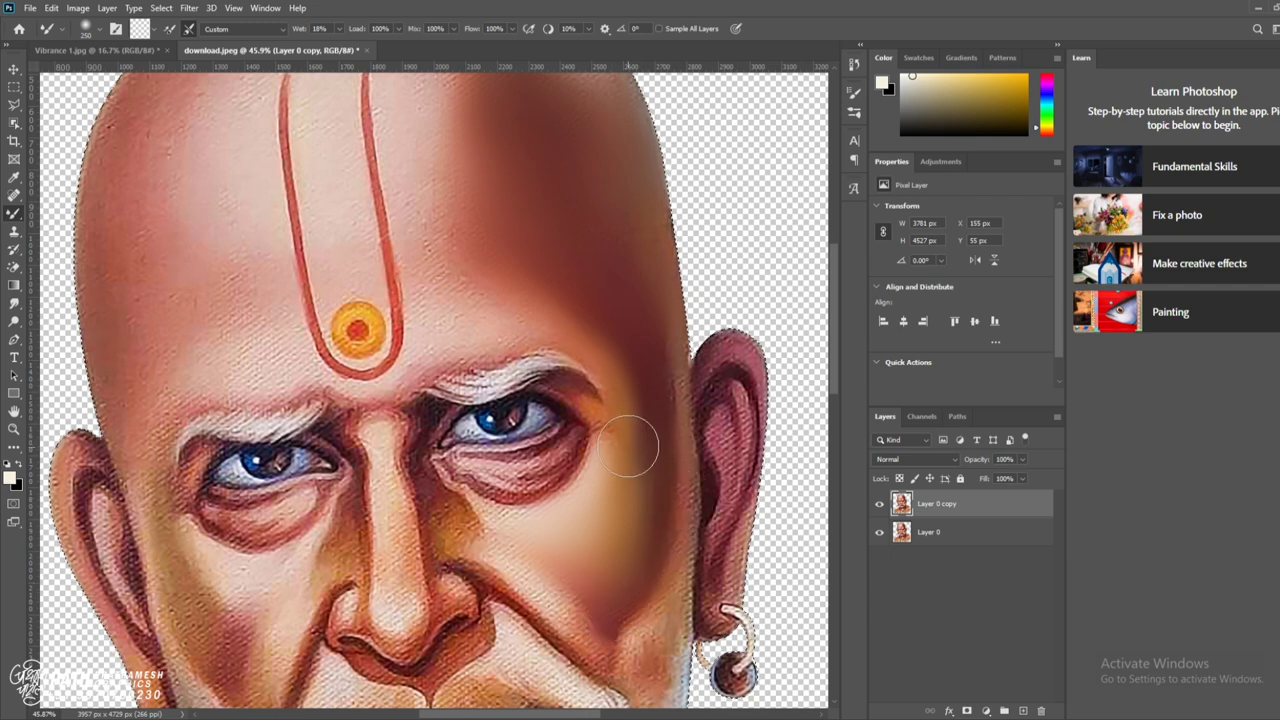
mouse_move(684, 364)
left_mouse_down()
mouse_move(686, 429)
mouse_move(679, 418)
left_mouse_up()
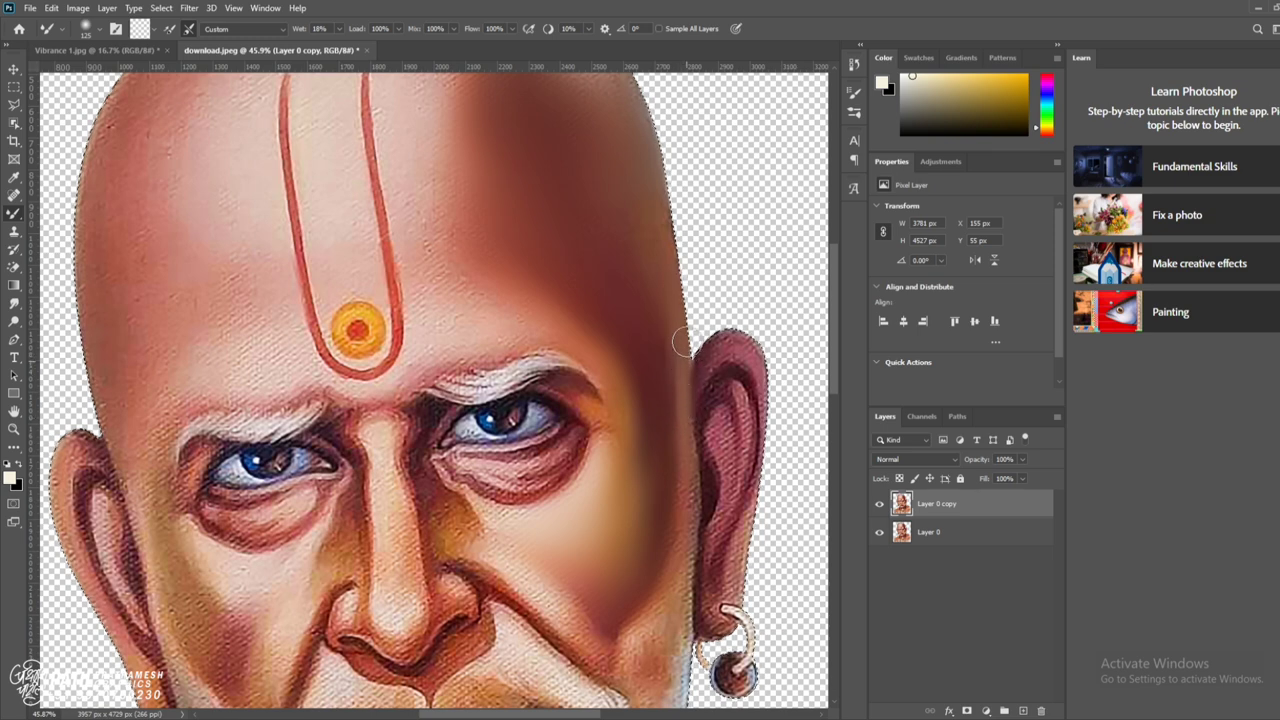
mouse_move(681, 414)
left_mouse_down()
mouse_move(687, 622)
mouse_move(648, 625)
mouse_move(648, 640)
mouse_move(694, 429)
left_mouse_up()
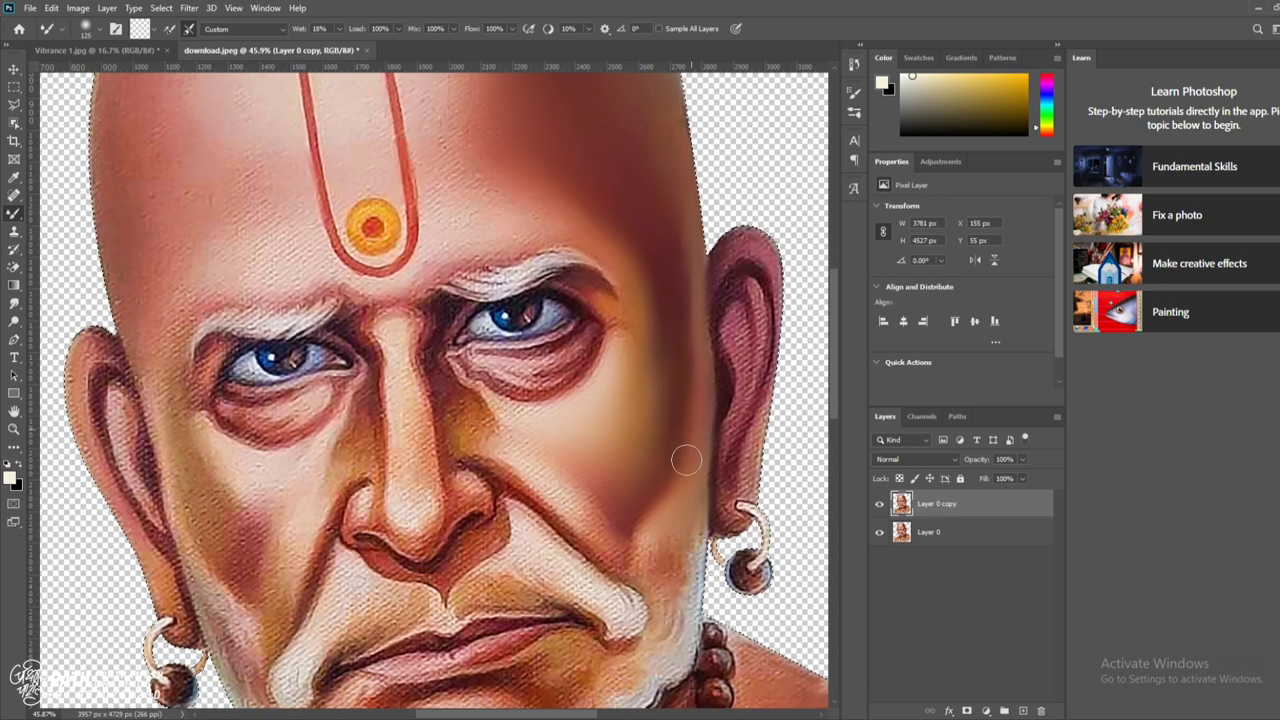
- Blend the jaw edge, jaw shadow and cheek crease with a slightly larger mixer brush
key("bracketright")
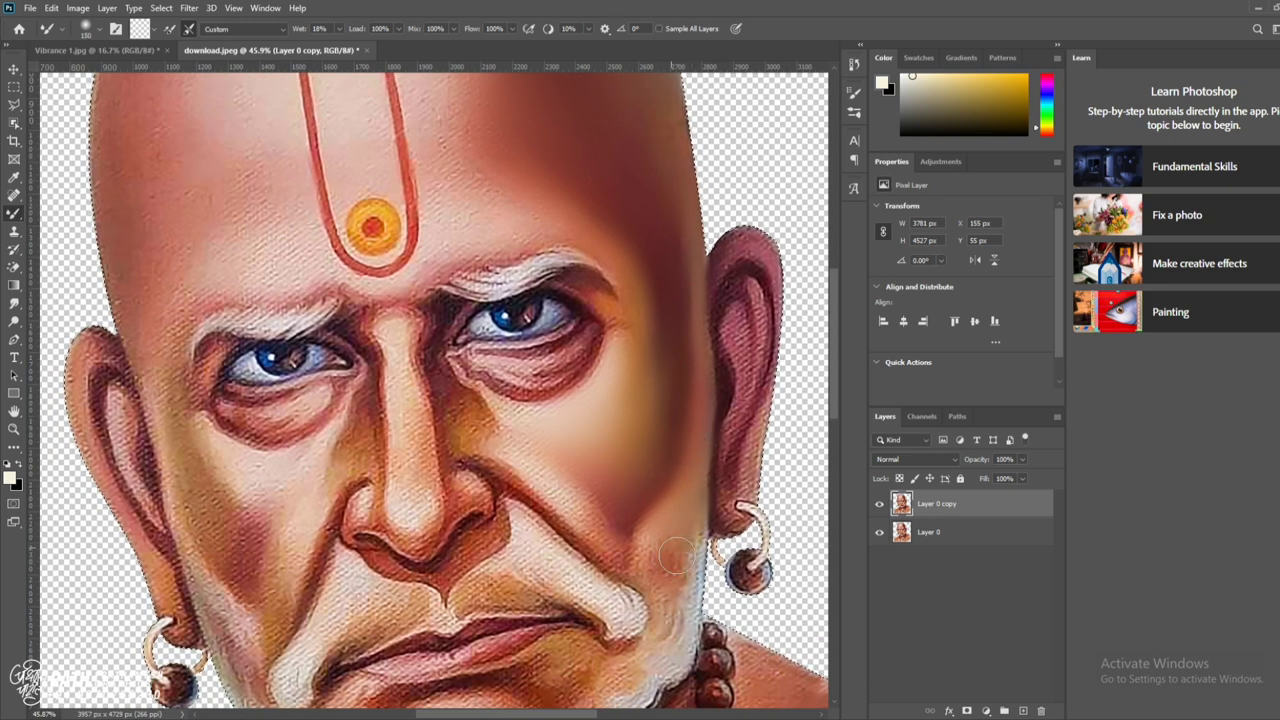
left_click_drag(676, 555, 648, 563)
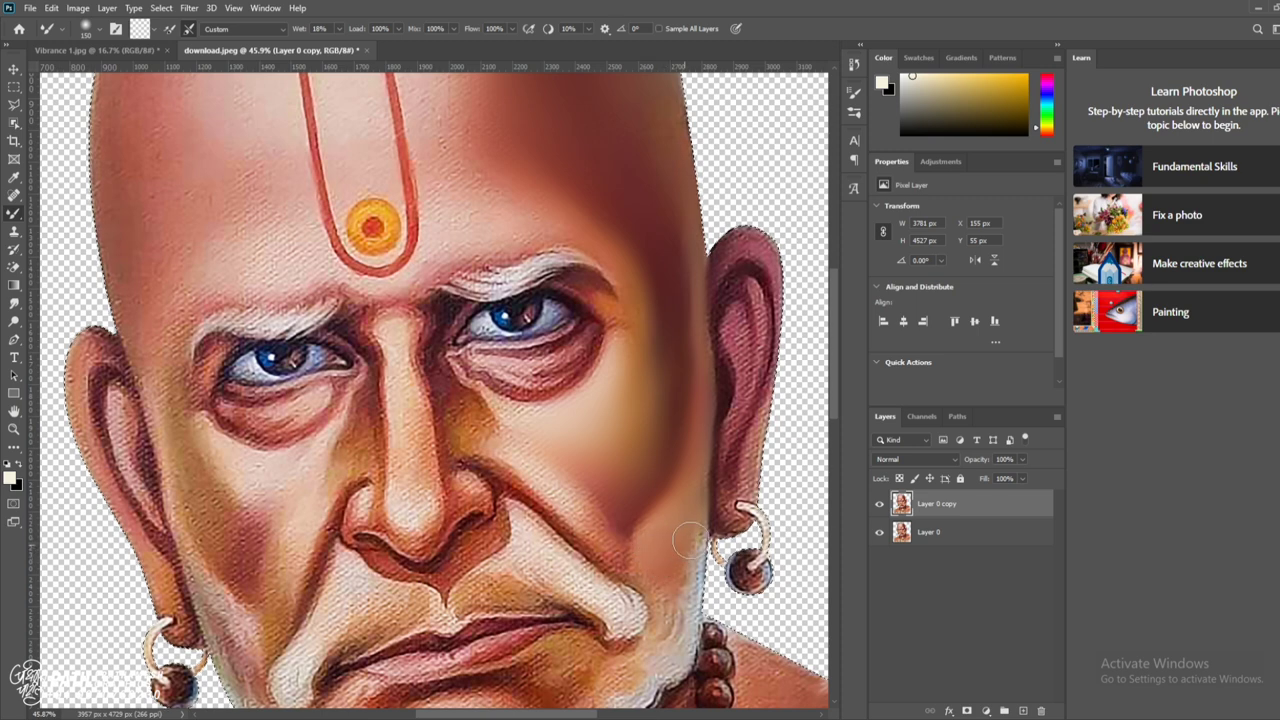
left_click_drag(651, 576, 585, 512)
mouse_move(594, 523)
left_mouse_down()
mouse_move(613, 562)
mouse_move(596, 524)
left_mouse_up()
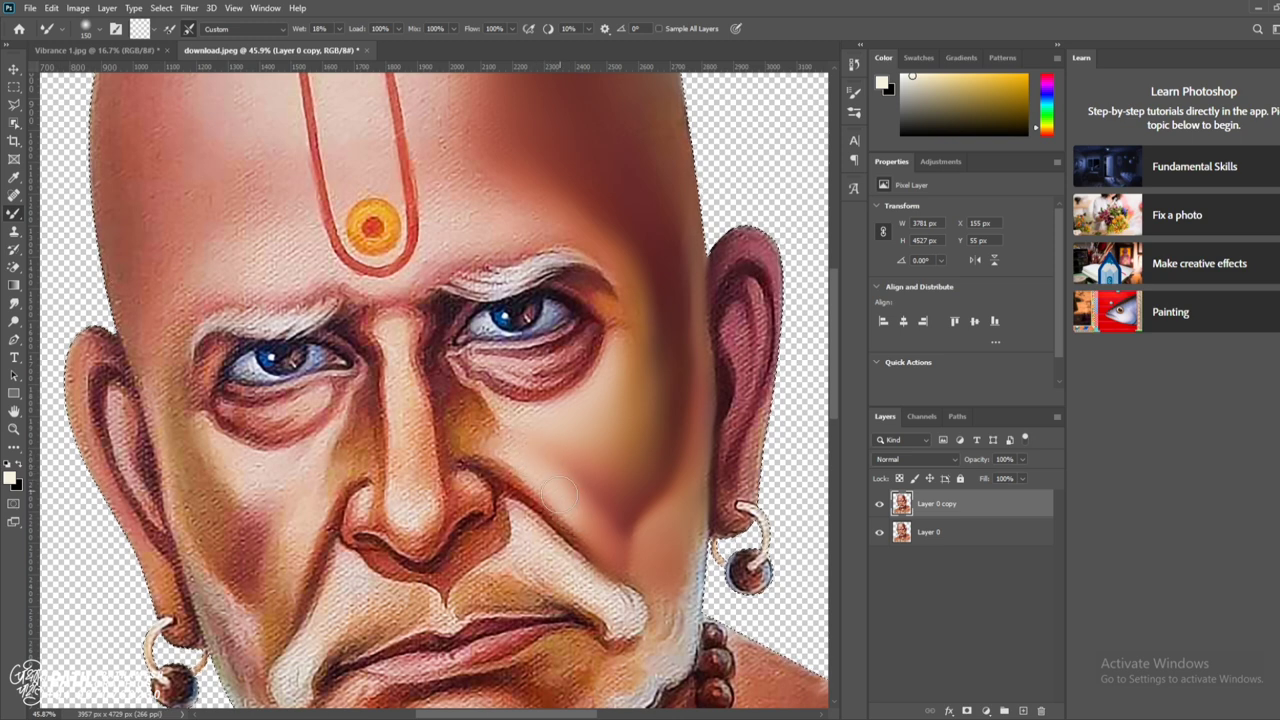
mouse_move(578, 515)
left_mouse_down()
mouse_move(537, 456)
mouse_move(473, 438)
left_mouse_up()
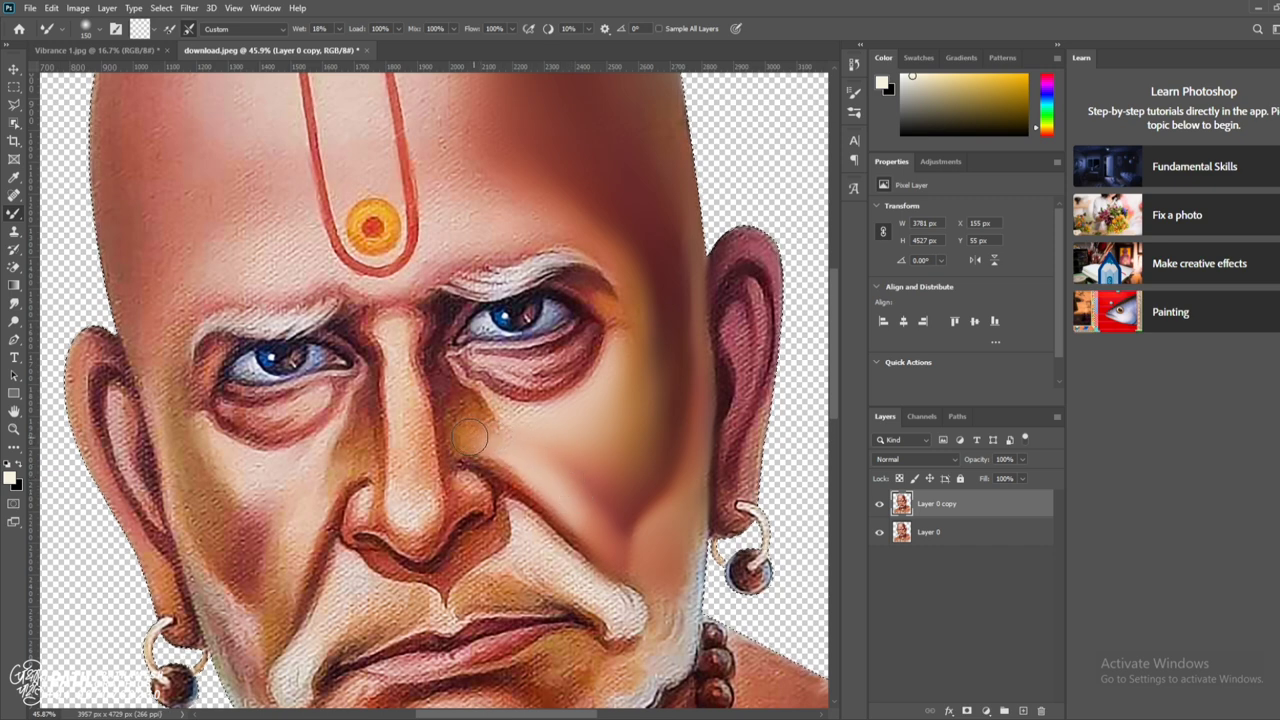
- Scrub the cheek shading under the right eye into a soft blend, then enlarge the brush
mouse_move(486, 437)
left_mouse_down()
mouse_move(514, 446)
mouse_move(500, 414)
mouse_move(539, 424)
mouse_move(594, 391)
mouse_move(597, 401)
mouse_move(522, 414)
left_mouse_up()
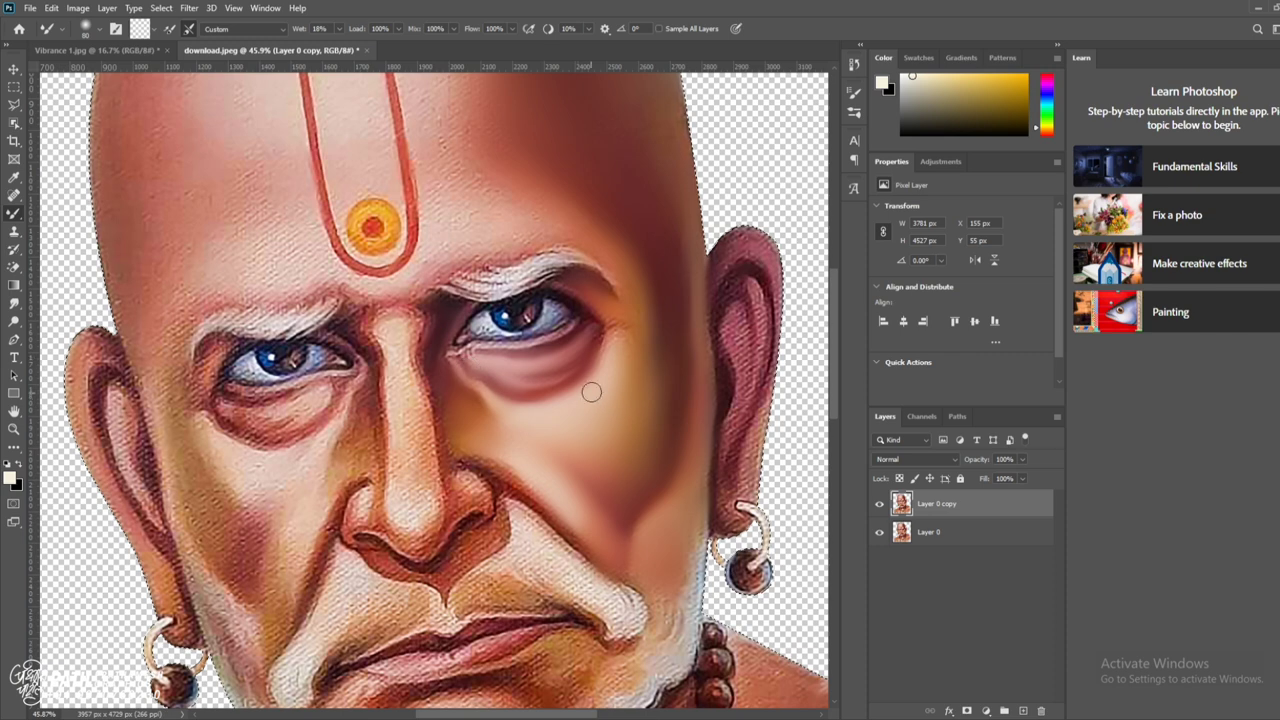
key("bracketright")
key("bracketright")
key("bracketright")
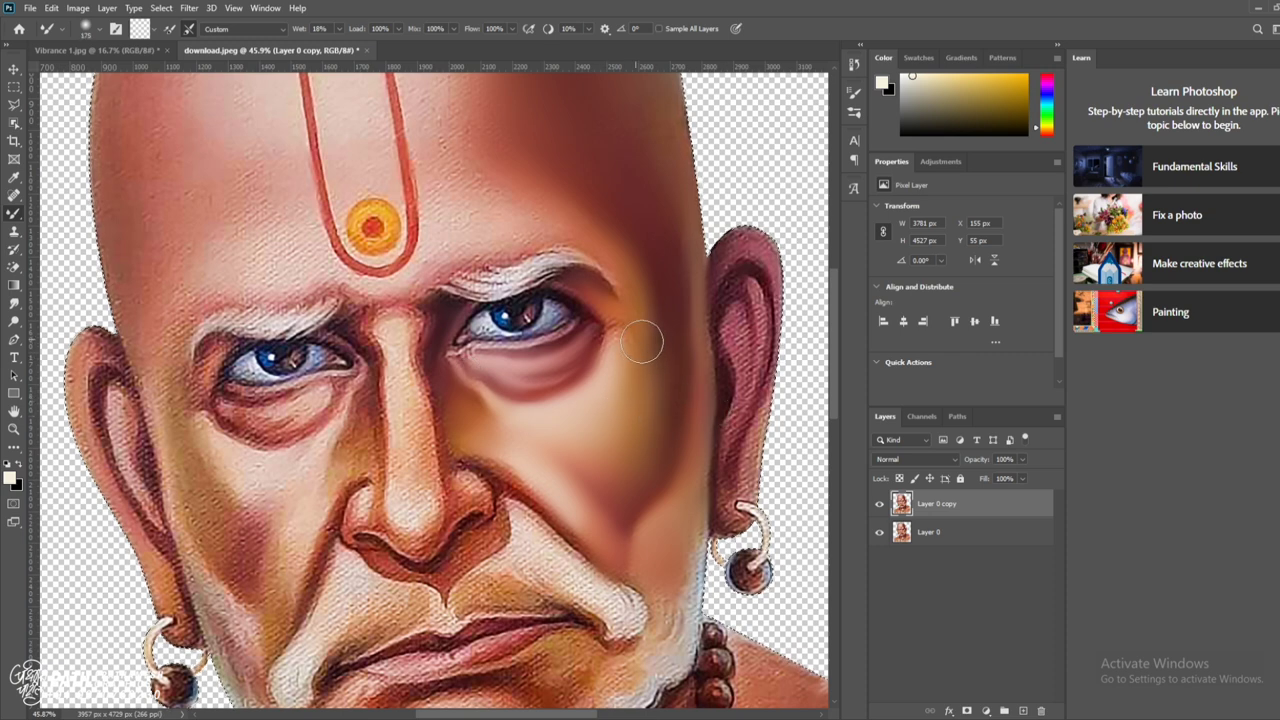
key("bracketright")
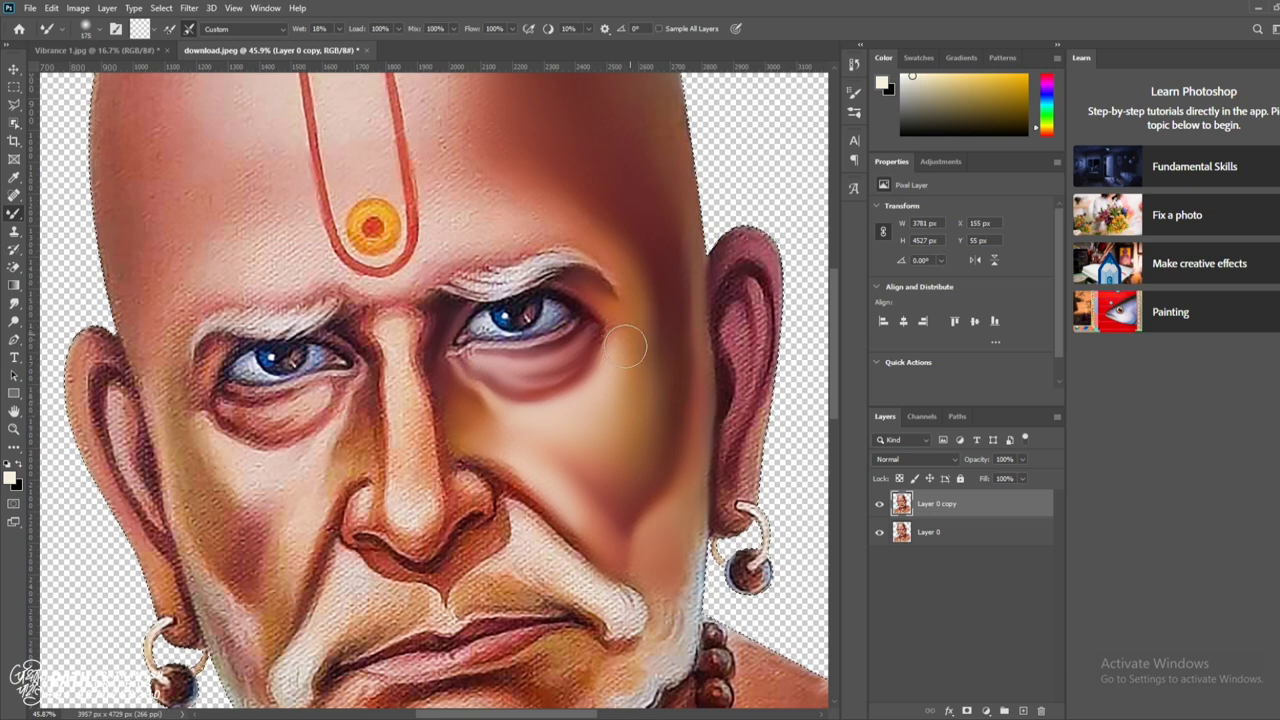
- Blend the skin along the upper-right head edge and just above the brow
scroll(660, 360, "up", 1)
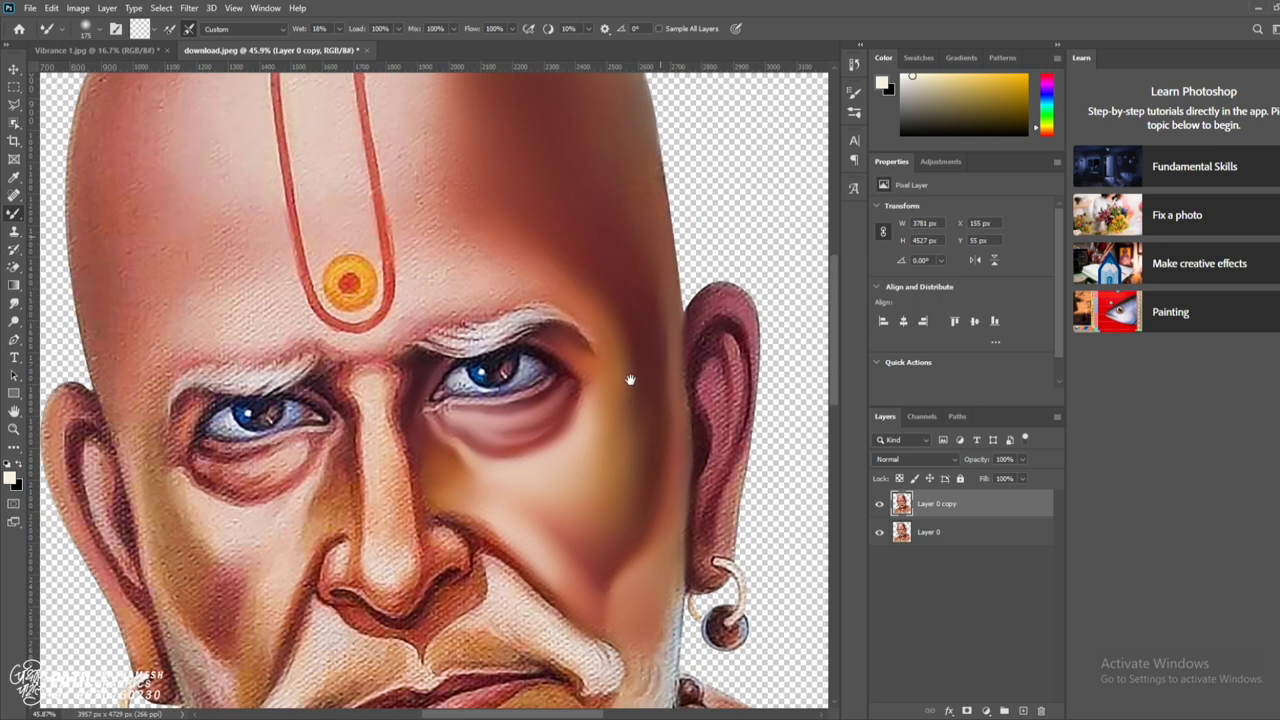
scroll(630, 400, "up", 4)
key("bracketright")
key("bracketright")
key("bracketright")
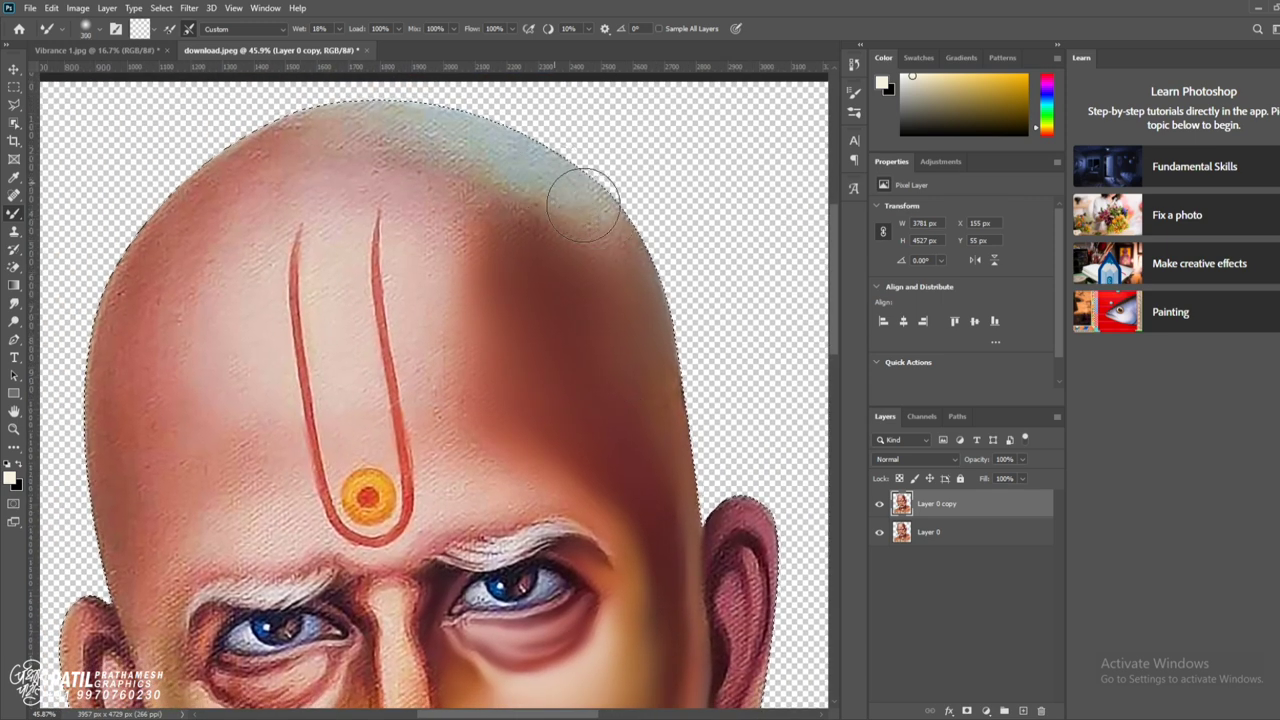
key("bracketright")
key("bracketright")
mouse_move(586, 212)
left_mouse_down()
mouse_move(613, 185)
mouse_move(538, 165)
mouse_move(551, 143)
mouse_move(543, 166)
mouse_move(473, 100)
mouse_move(554, 194)
mouse_move(549, 163)
mouse_move(486, 149)
mouse_move(401, 157)
mouse_move(571, 266)
mouse_move(623, 277)
mouse_move(571, 229)
mouse_move(525, 330)
mouse_move(551, 323)
mouse_move(541, 446)
mouse_move(571, 506)
mouse_move(566, 491)
mouse_move(560, 523)
mouse_move(577, 551)
mouse_move(594, 526)
mouse_move(637, 528)
mouse_move(569, 512)
left_mouse_up()
key("bracketleft")
key("bracketleft")
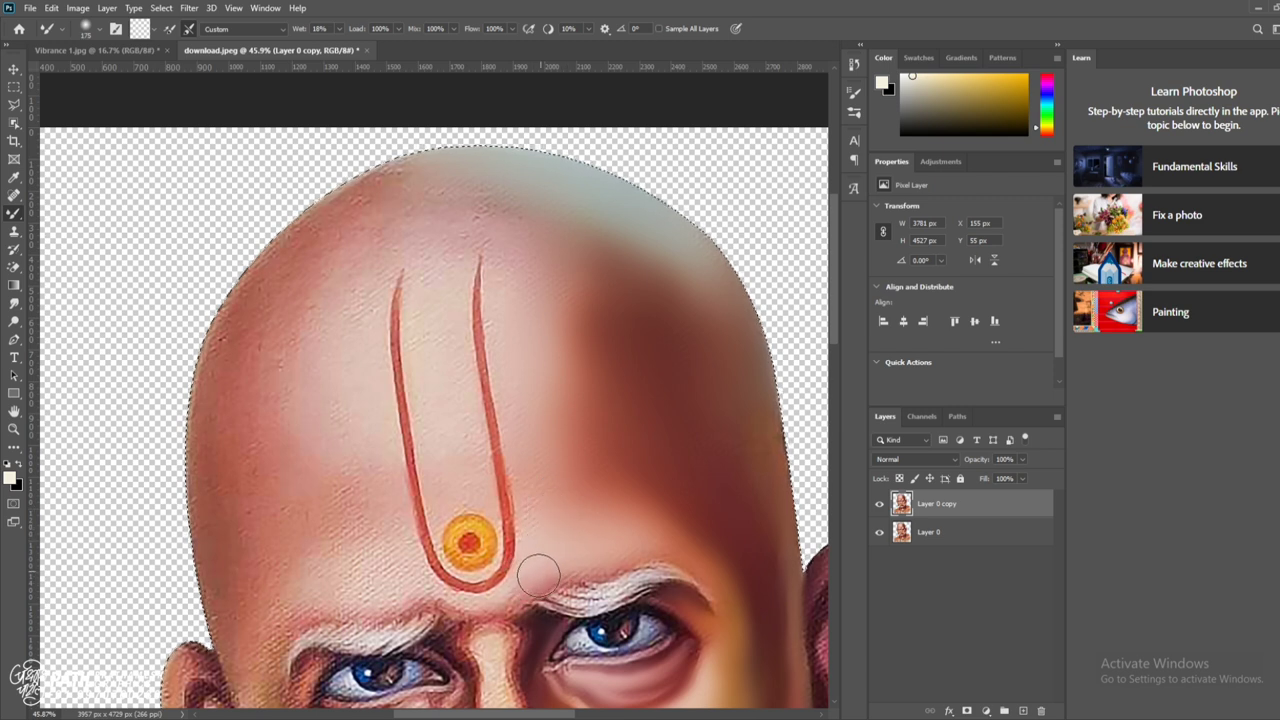
left_click_drag(602, 554, 542, 521)
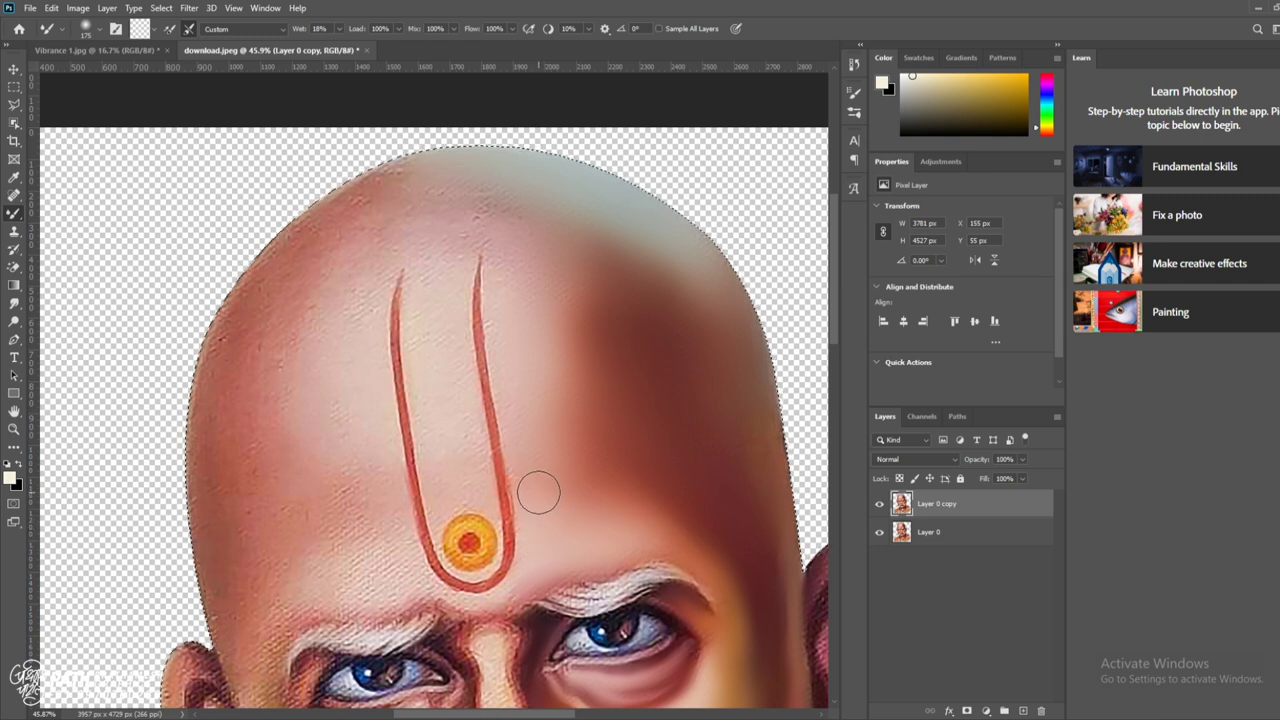
- Set mixer Wet to 37% and undo a streaky smear between the tilak lines
scroll(612, 410, "up", 2)
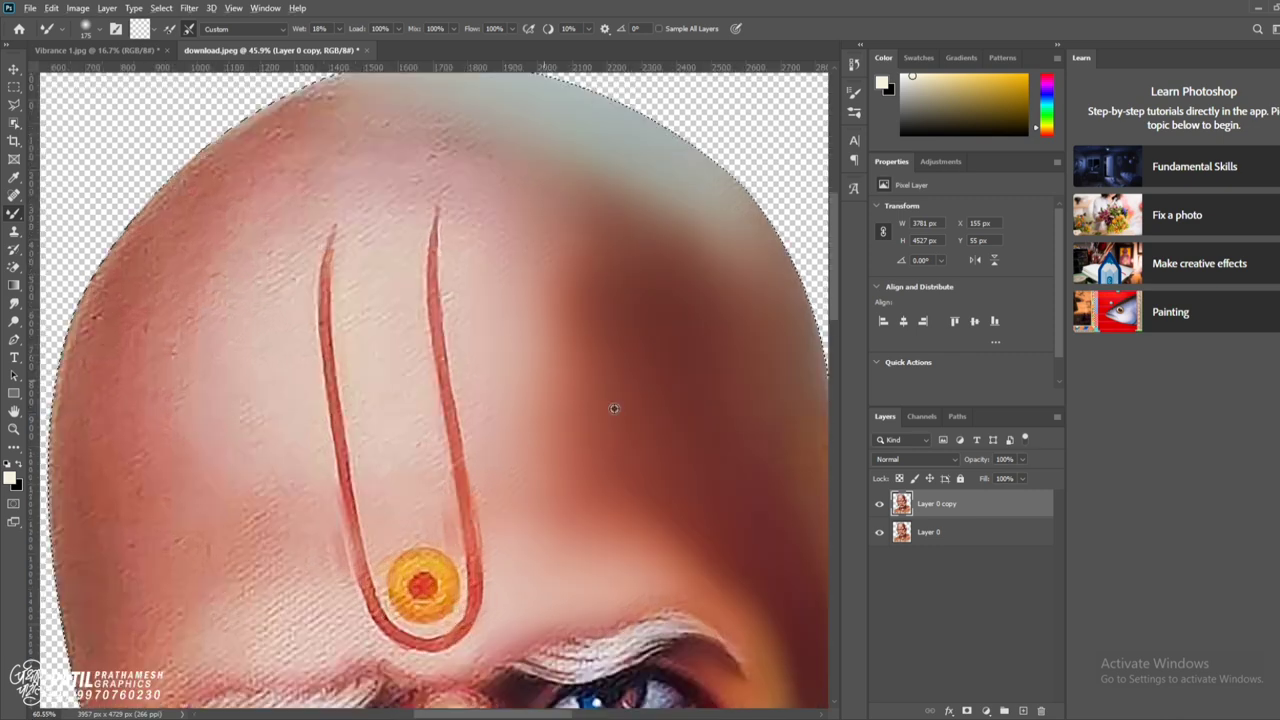
scroll(600, 430, "up", 3)
scroll(510, 500, "down", 1)
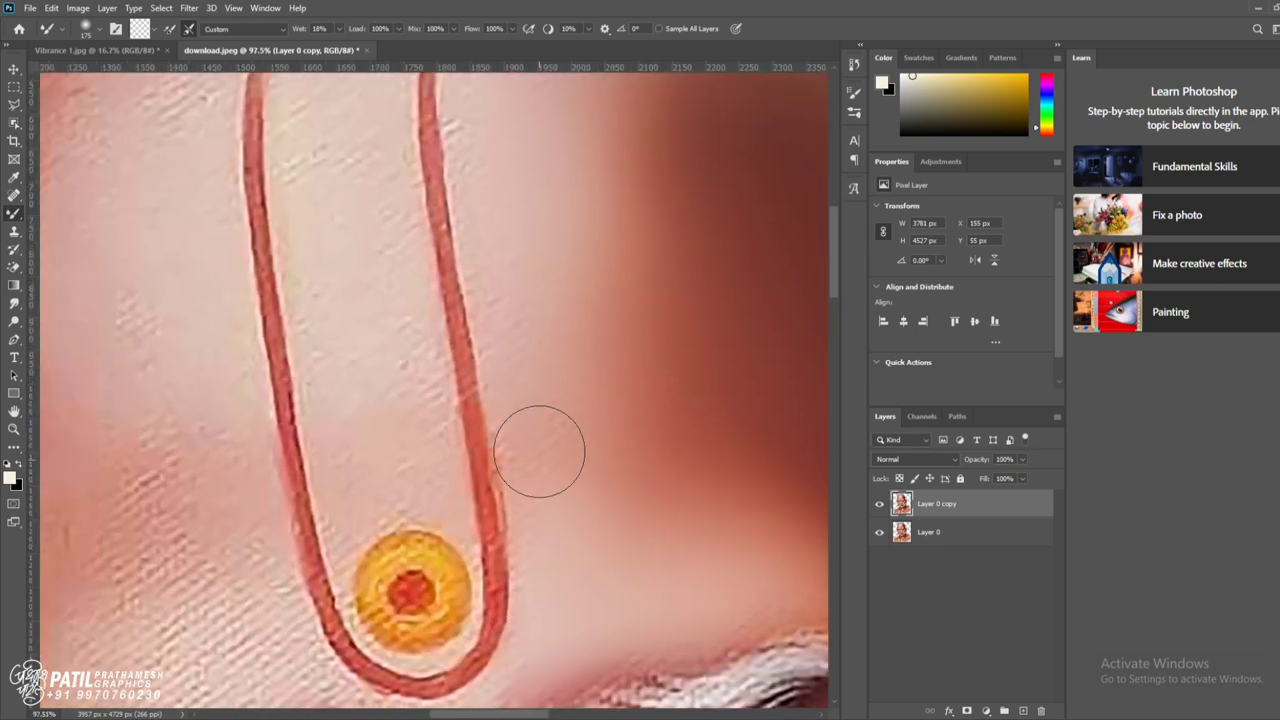
scroll(537, 449, "down", 2)
type("37")
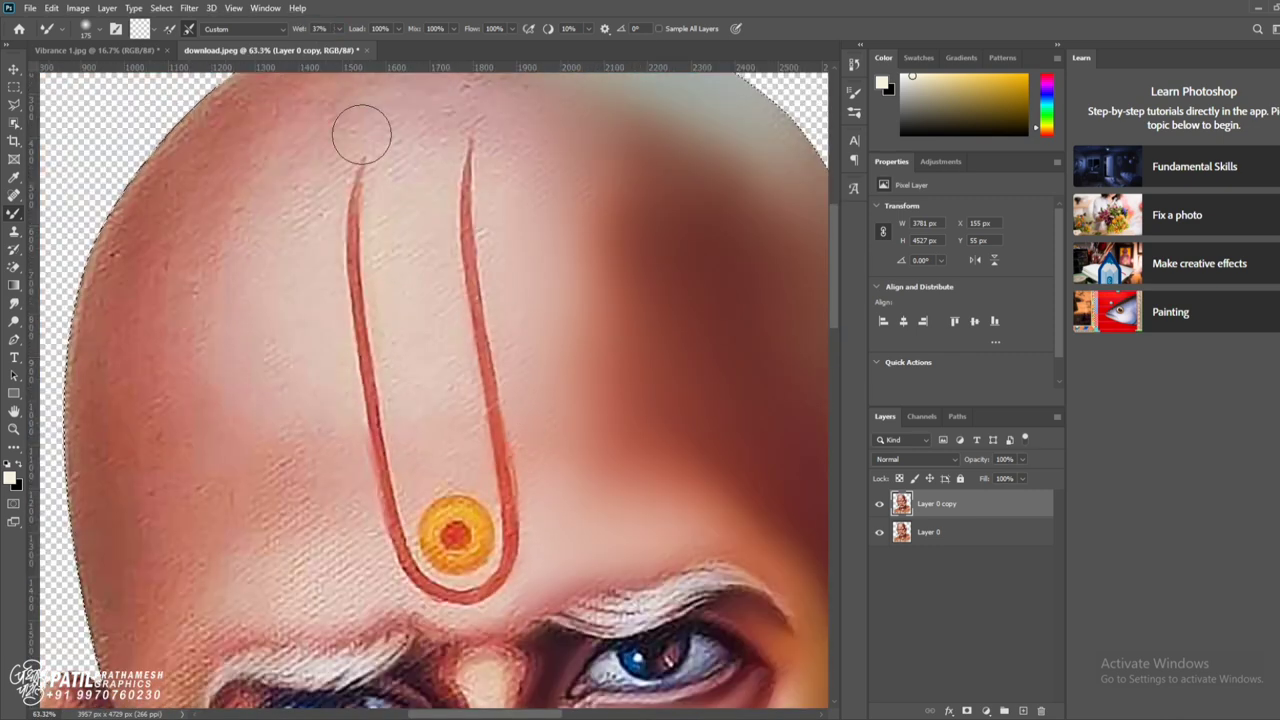
scroll(400, 250, "up", 2)
left_click_drag(545, 470, 271, 523)
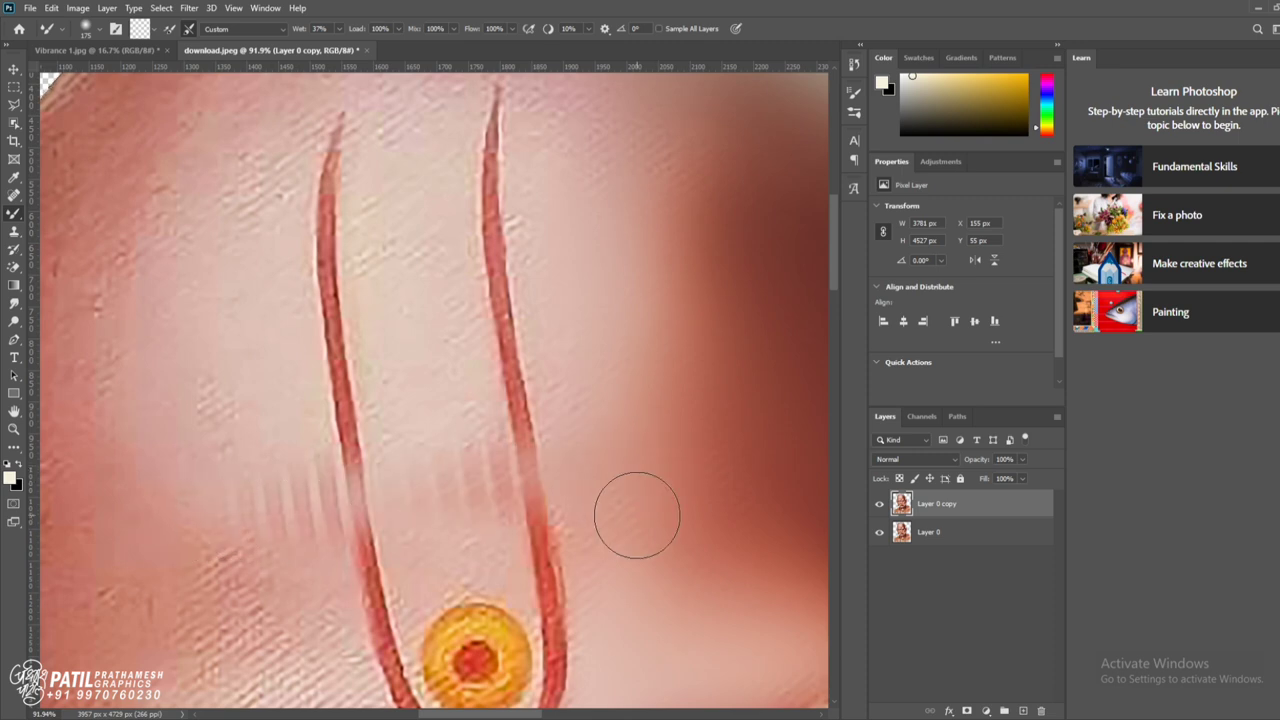
key("ctrl+z")
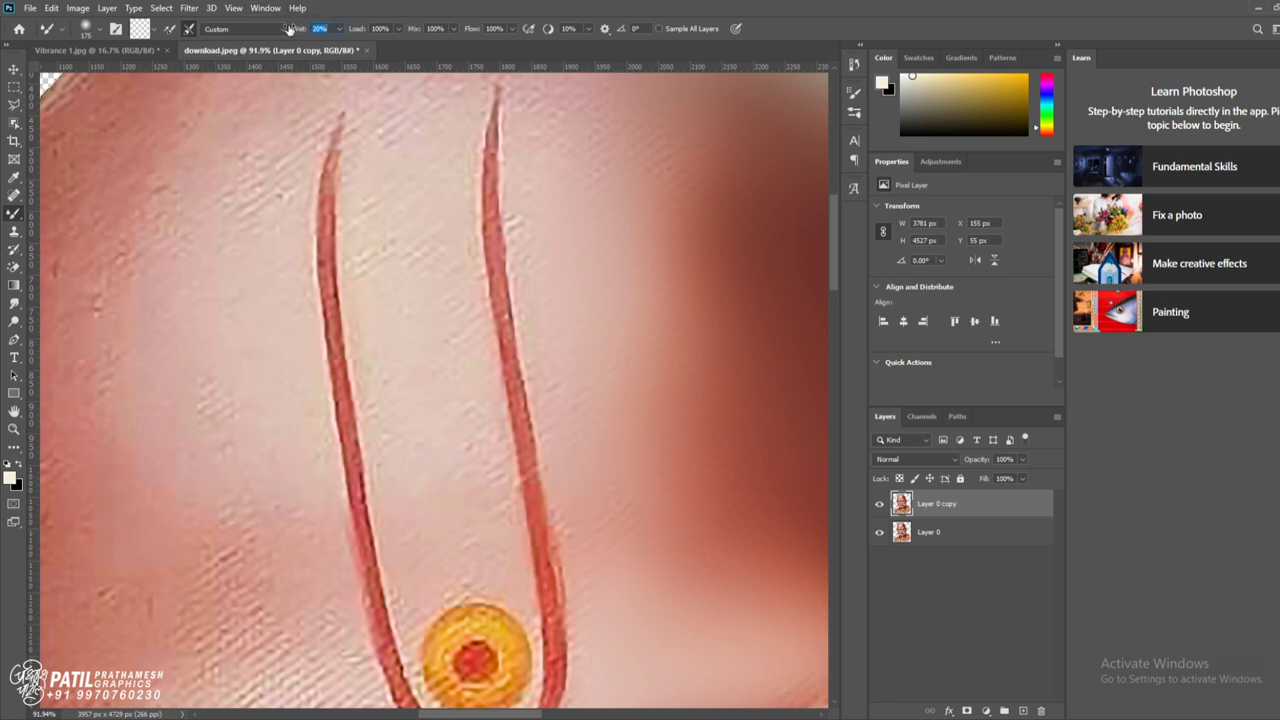
- Smooth the reddish patches on the upper-left forehead with a larger brush
scroll(457, 457, "down", 2)
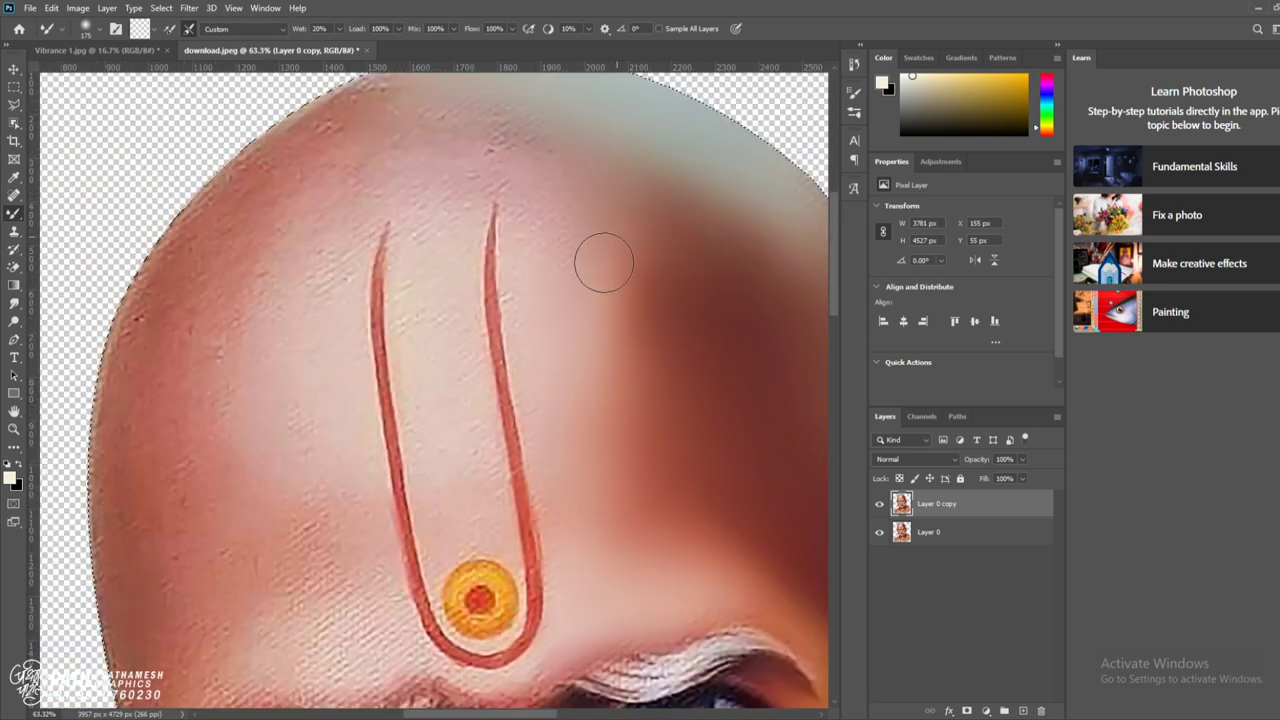
scroll(545, 230, "up", 2)
key("]")
key("]")
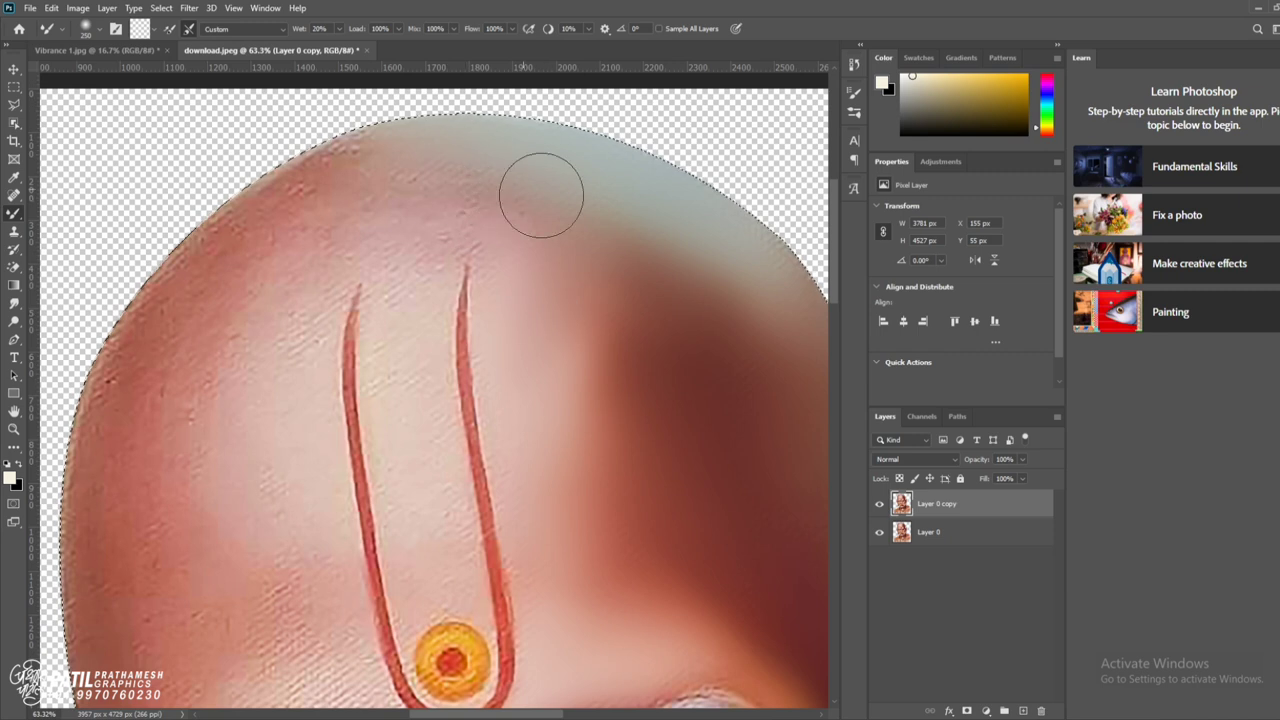
mouse_move(541, 195)
left_mouse_down()
mouse_move(270, 200)
mouse_move(171, 286)
mouse_move(243, 366)
mouse_move(370, 225)
mouse_move(414, 277)
mouse_move(423, 546)
mouse_move(407, 354)
left_mouse_up()
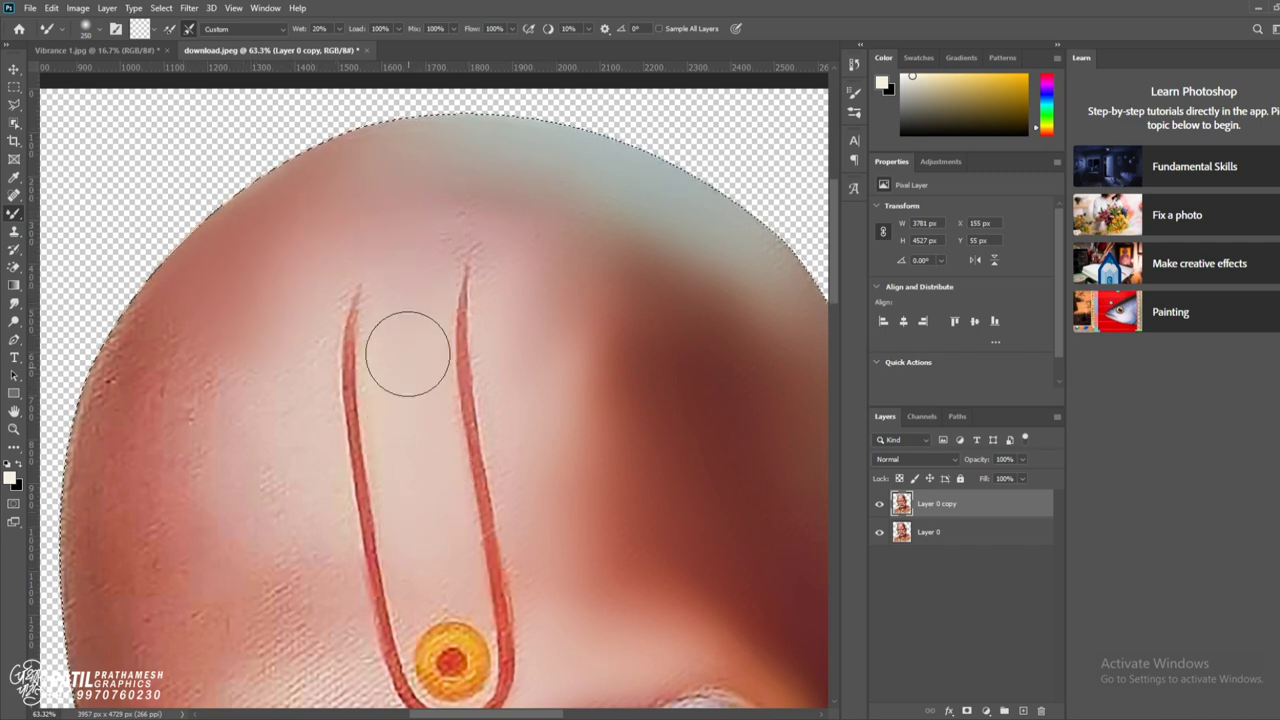
scroll(276, 346, "down", 2)
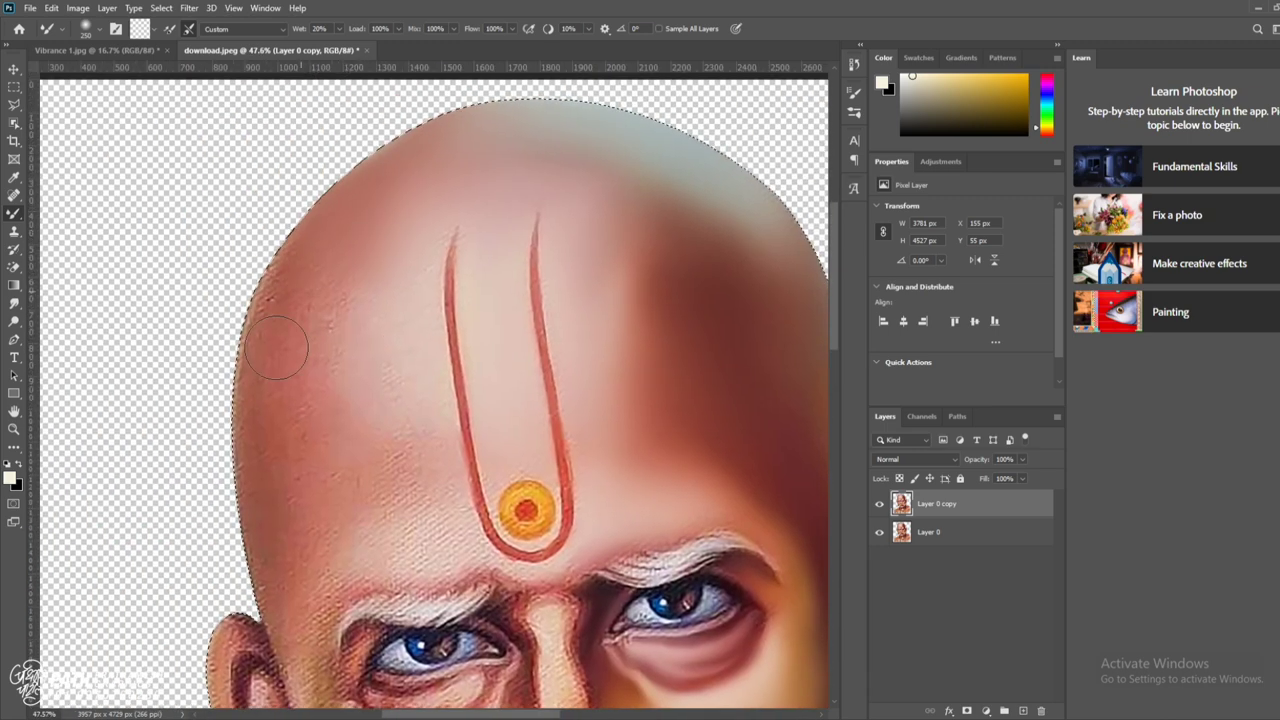
- Smooth the left forehead edge, the skin between the brows, and the under-eye bag and cheek
mouse_move(276, 346)
left_mouse_down()
mouse_move(229, 371)
mouse_move(337, 314)
mouse_move(371, 351)
mouse_move(401, 291)
mouse_move(400, 451)
mouse_move(420, 440)
mouse_move(318, 510)
mouse_move(320, 571)
mouse_move(386, 534)
mouse_move(434, 534)
mouse_move(384, 545)
mouse_move(437, 382)
left_mouse_up()
key("bracketleft")
key("bracketleft")
key("bracketleft")
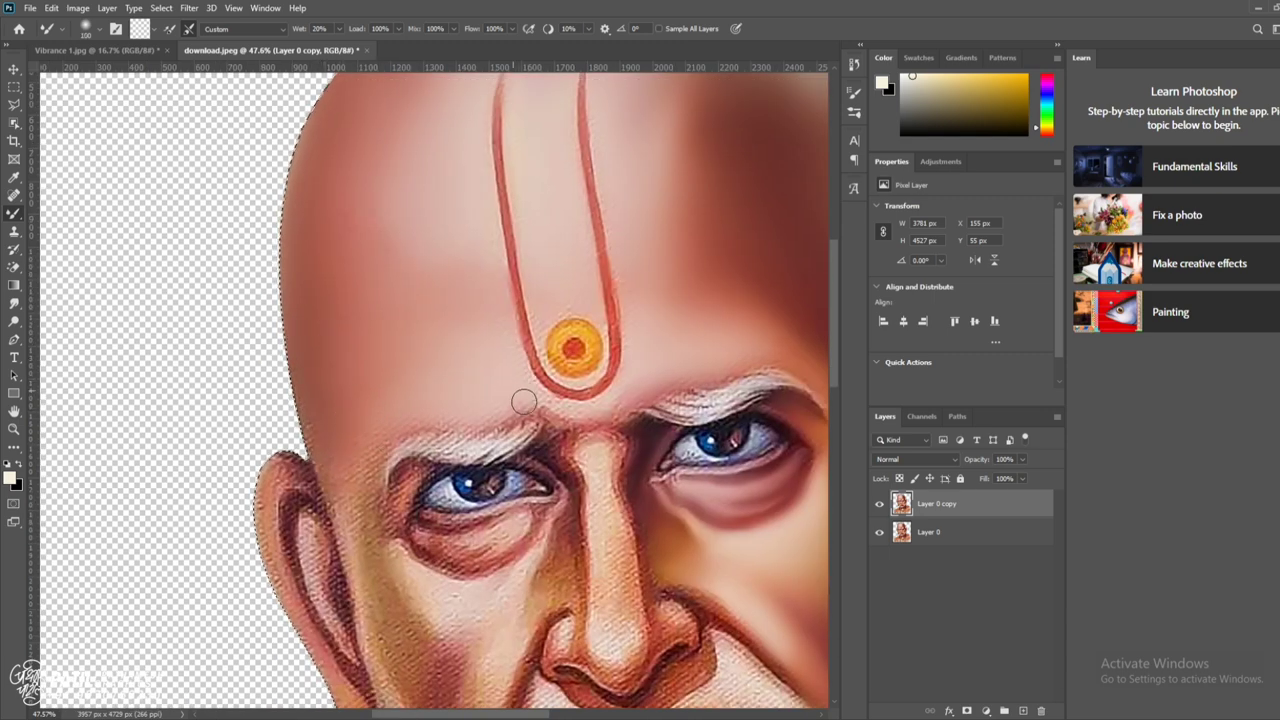
mouse_move(524, 402)
left_mouse_down()
mouse_move(614, 408)
mouse_move(531, 391)
left_mouse_up()
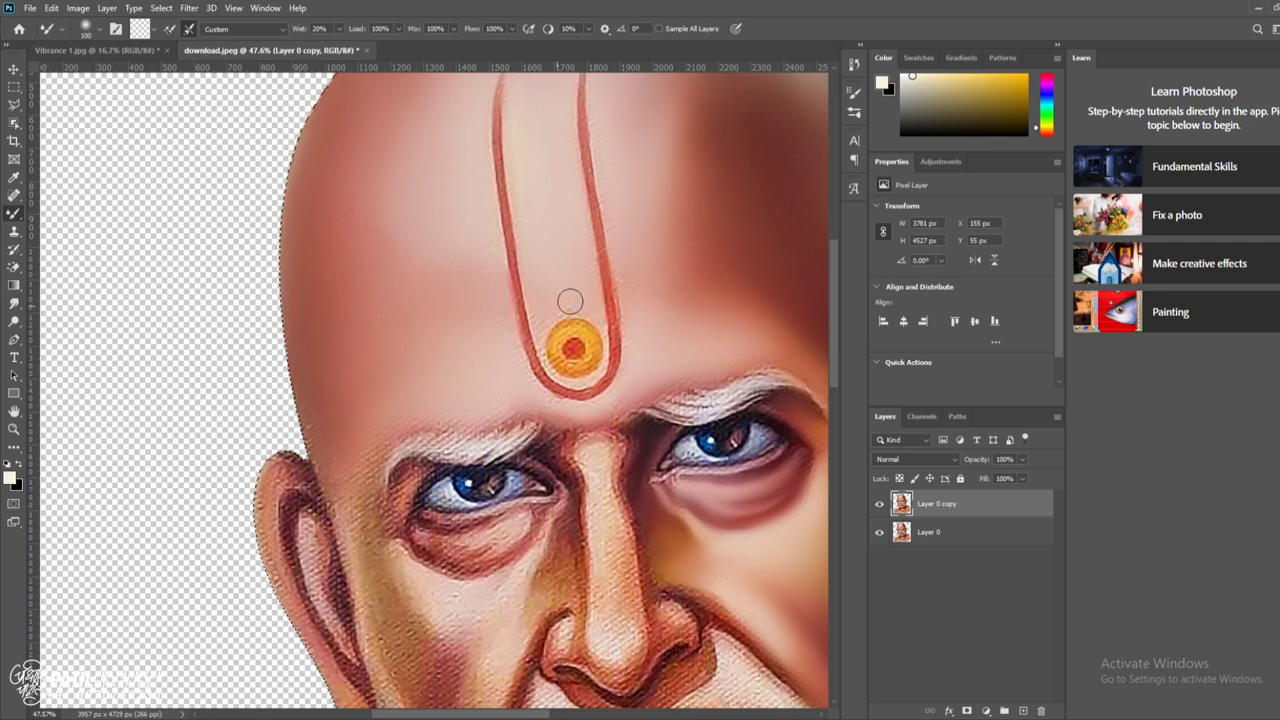
left_click_drag(570, 301, 588, 188)
key("bracketright")
key("bracketright")
key("bracketright")
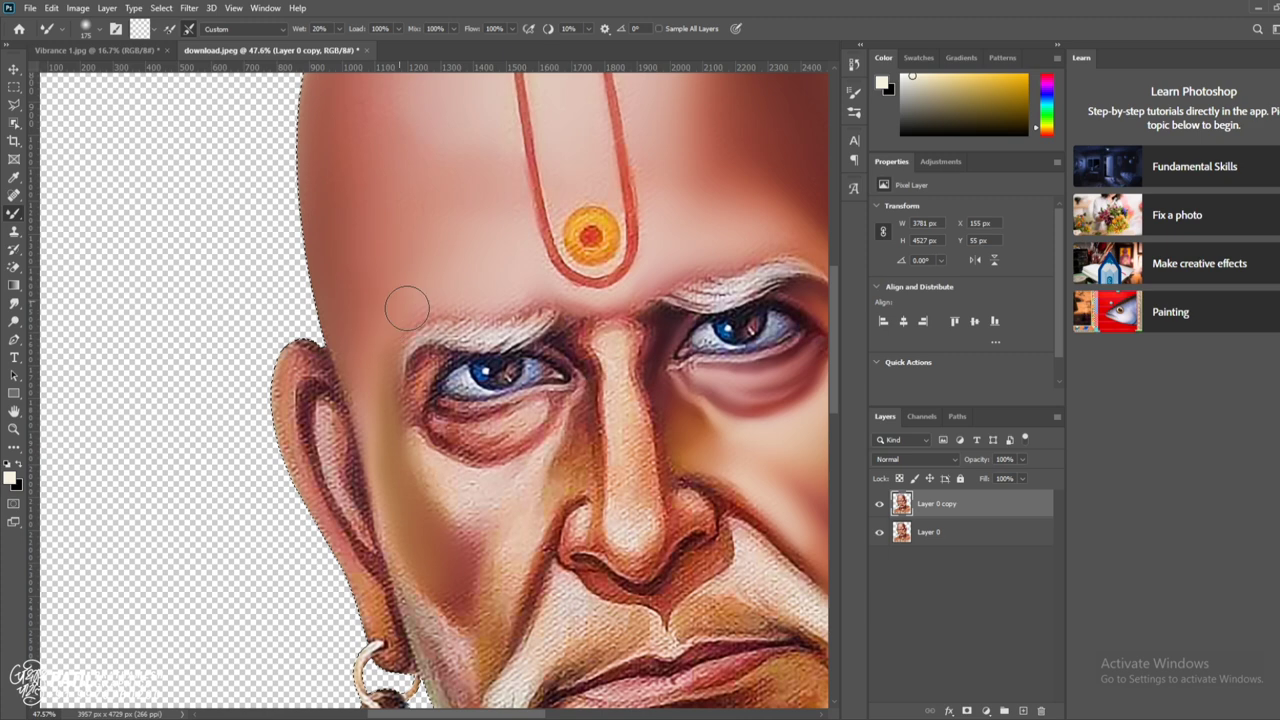
mouse_move(400, 300)
left_mouse_down()
mouse_move(500, 286)
mouse_move(386, 300)
left_mouse_up()
mouse_move(462, 442)
left_mouse_down()
mouse_move(480, 458)
mouse_move(530, 430)
mouse_move(429, 491)
mouse_move(486, 555)
mouse_move(509, 471)
mouse_move(548, 440)
mouse_move(580, 446)
left_mouse_up()
- Smooth and lighten the nose bridge and blend the shadow under the nostril
key("bracketleft")
key("bracketleft")
key("bracketleft")
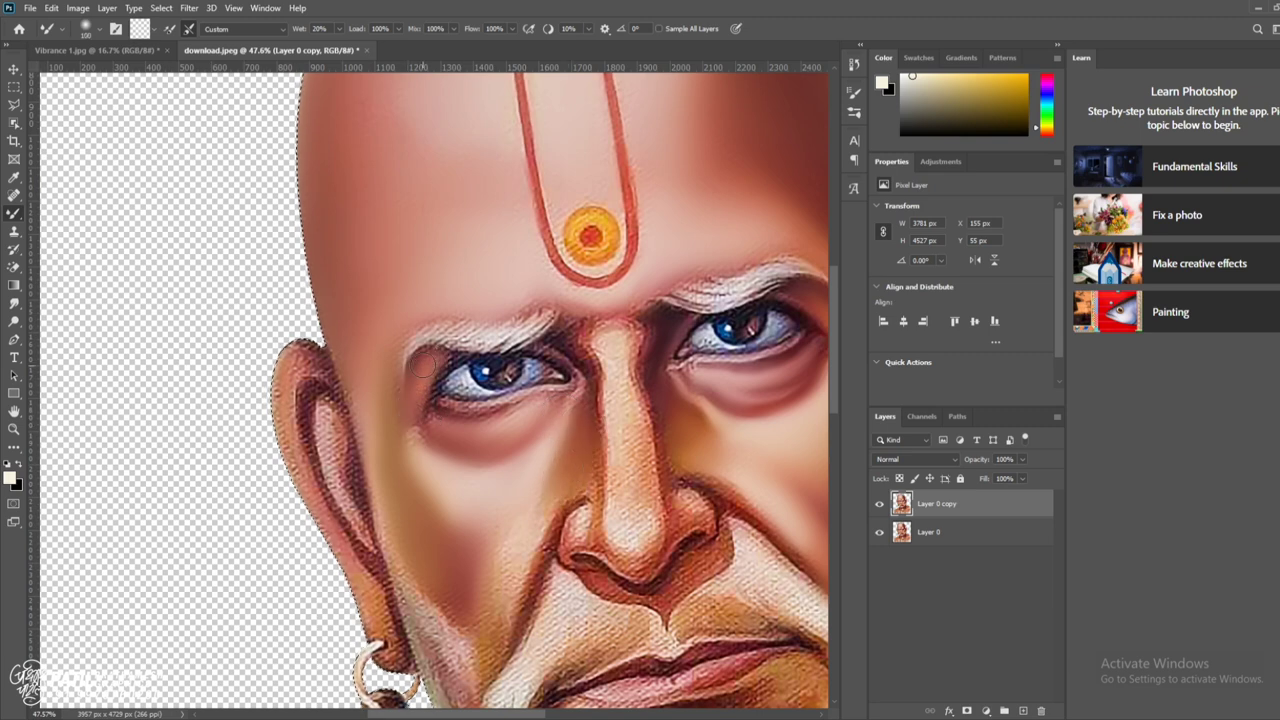
left_click_drag(415, 388, 375, 276)
key("bracketright")
key("bracketright")
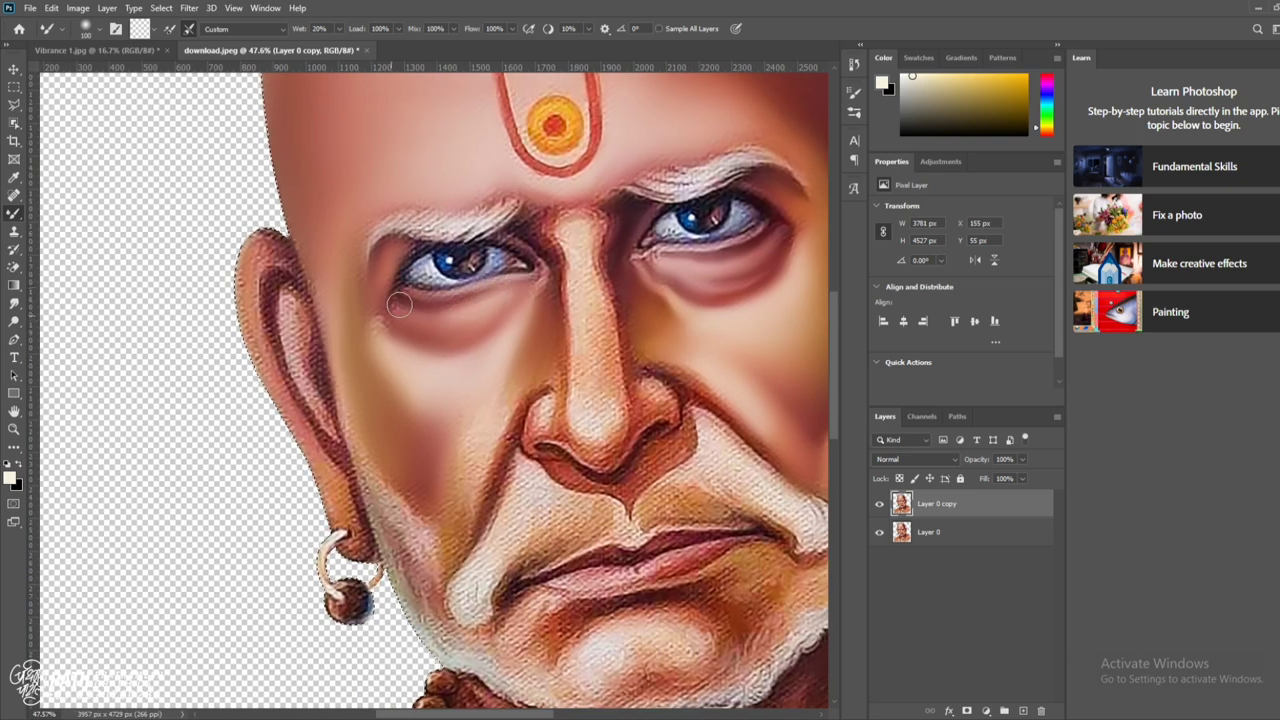
mouse_move(578, 228)
left_mouse_down()
mouse_move(586, 371)
mouse_move(600, 394)
mouse_move(614, 266)
mouse_move(632, 352)
mouse_move(540, 280)
mouse_move(593, 325)
mouse_move(607, 381)
left_mouse_up()
key("bracketleft")
left_click_drag(537, 405, 541, 402)
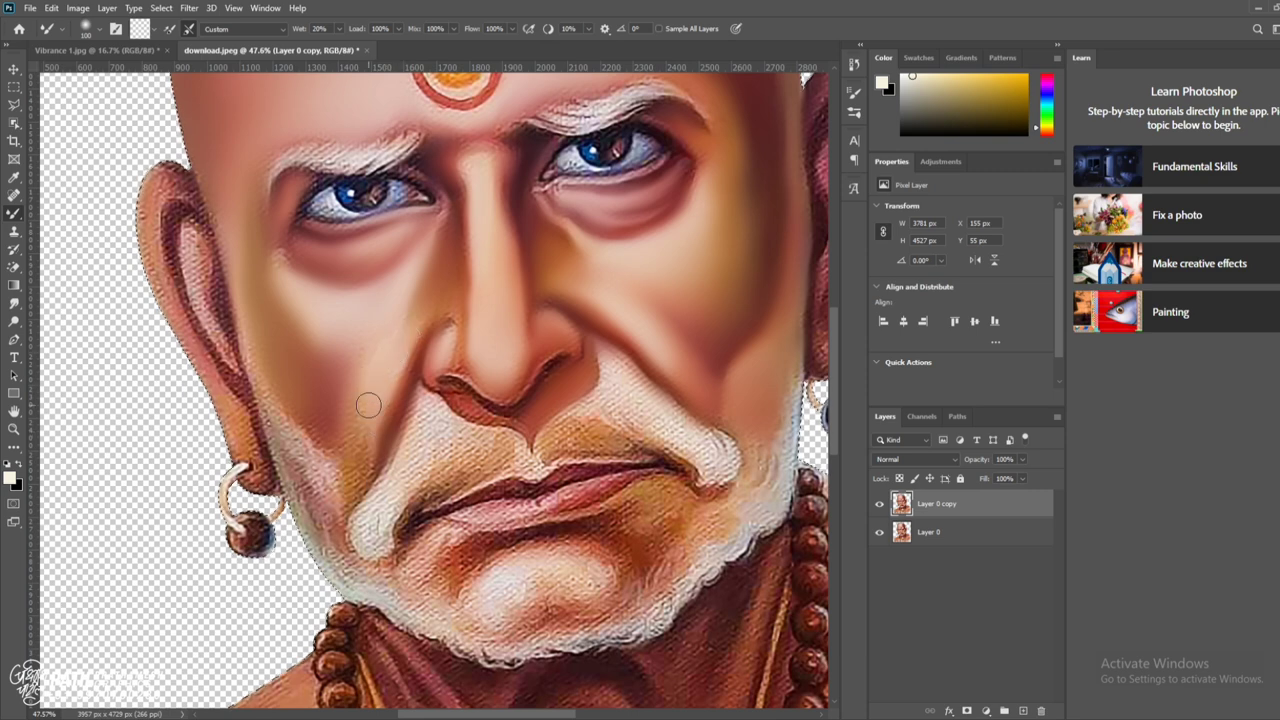
key("bracketright")
key("bracketright")
key("bracketright")
- Smooth the jawline and blend the beard at and below the mouth corner
mouse_move(368, 404)
left_mouse_down()
mouse_move(278, 398)
mouse_move(331, 490)
left_mouse_up()
scroll(487, 437, "up", 3)
key("bracketleft")
key("bracketleft")
key("bracketleft")
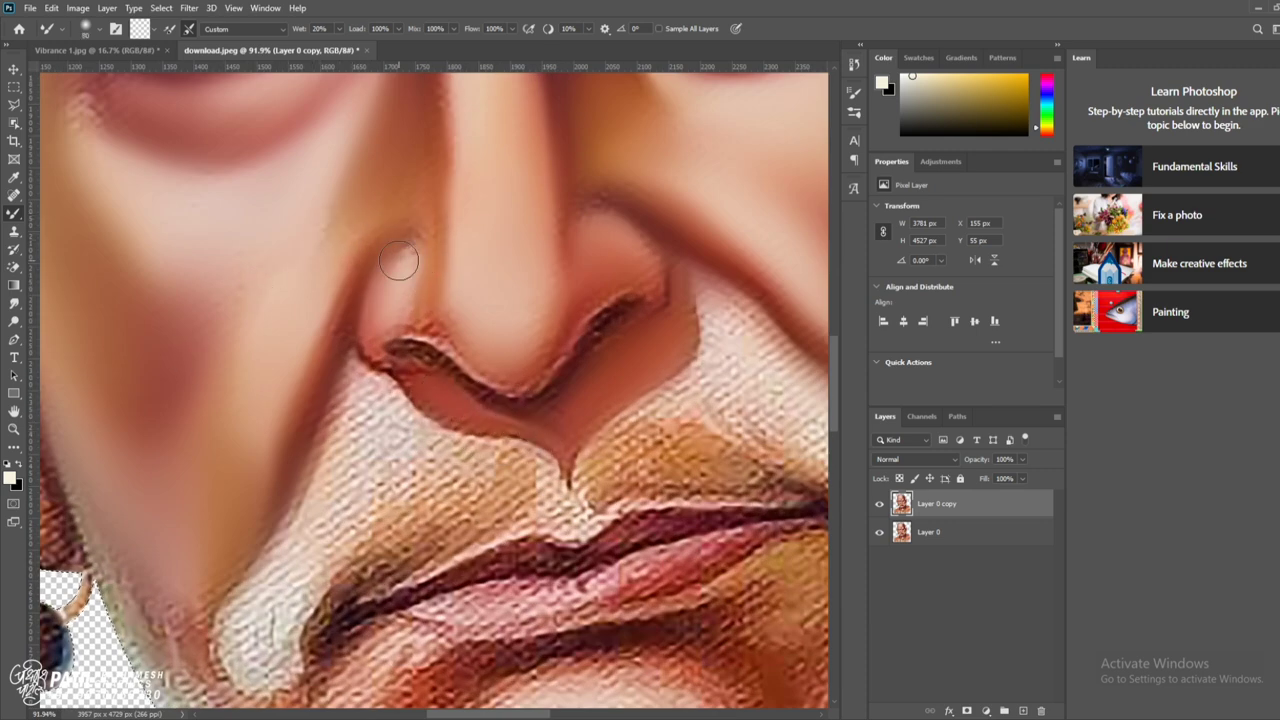
scroll(423, 150, "down", 3)
scroll(297, 236, "up", 2)
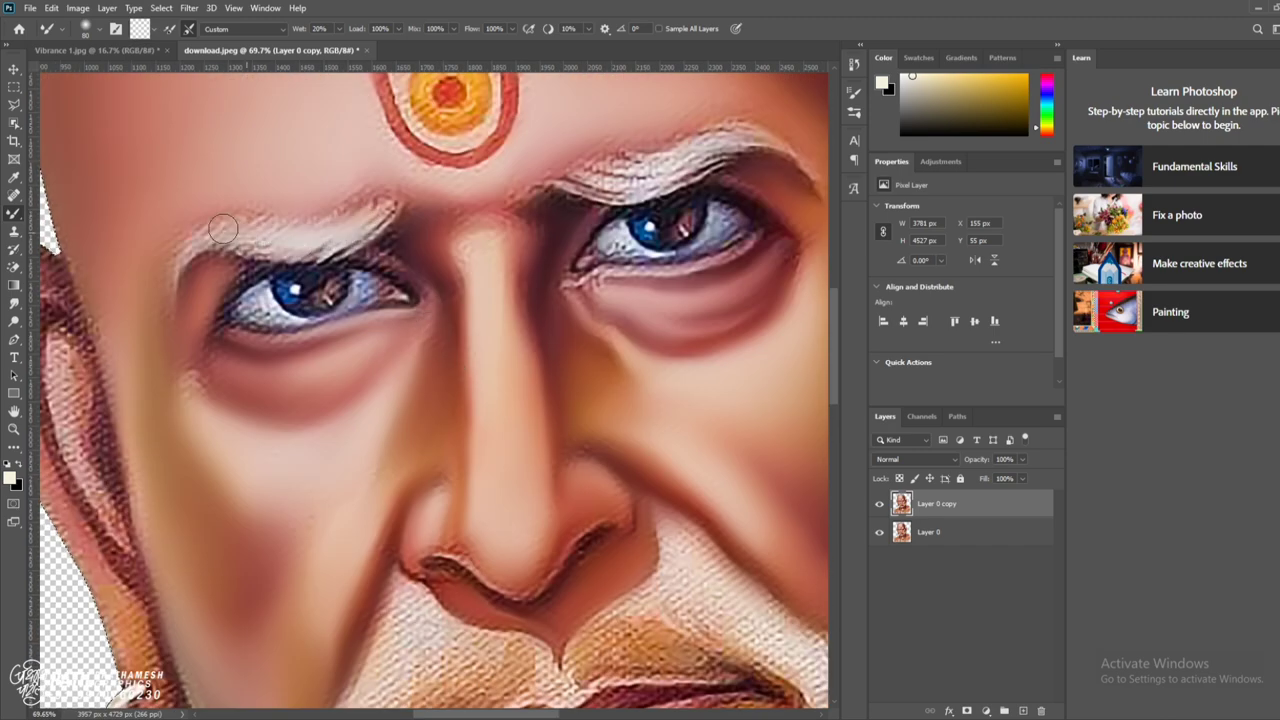
scroll(230, 250, "right", 3)
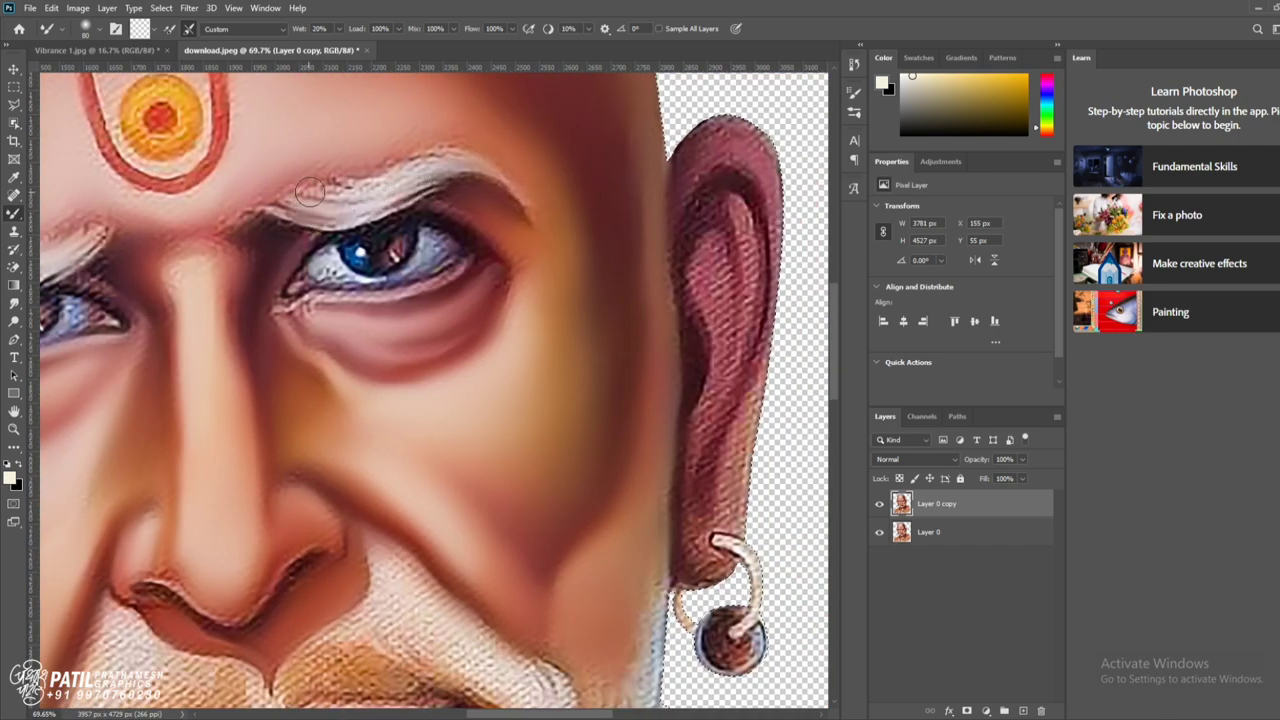
scroll(620, 380, "down", 3)
scroll(620, 420, "up", 4)
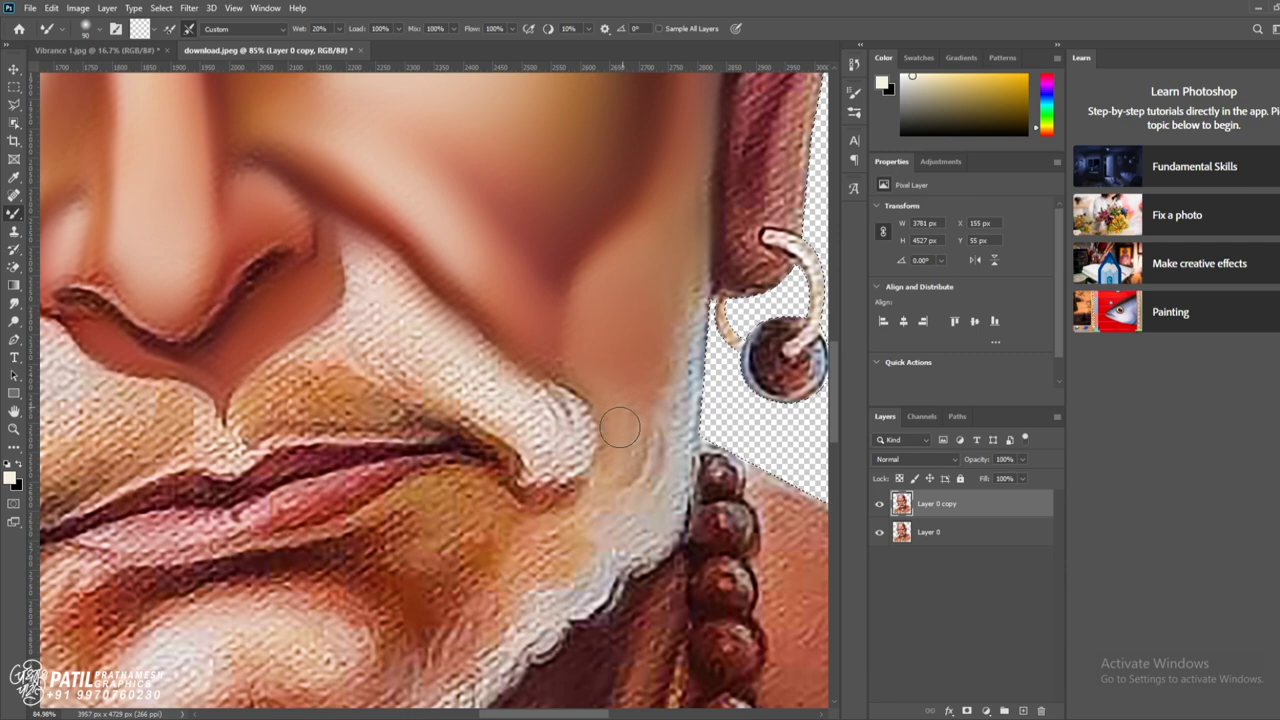
left_click_drag(622, 423, 470, 493)
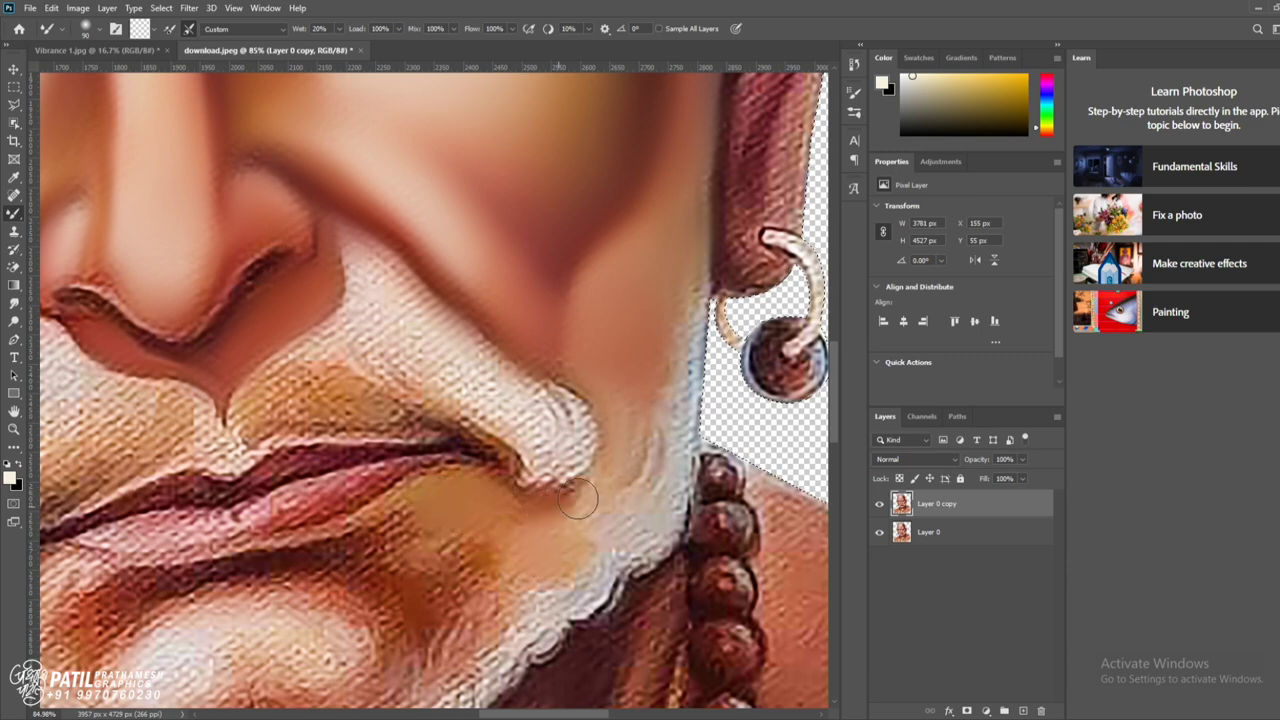
left_click_drag(585, 457, 713, 310)
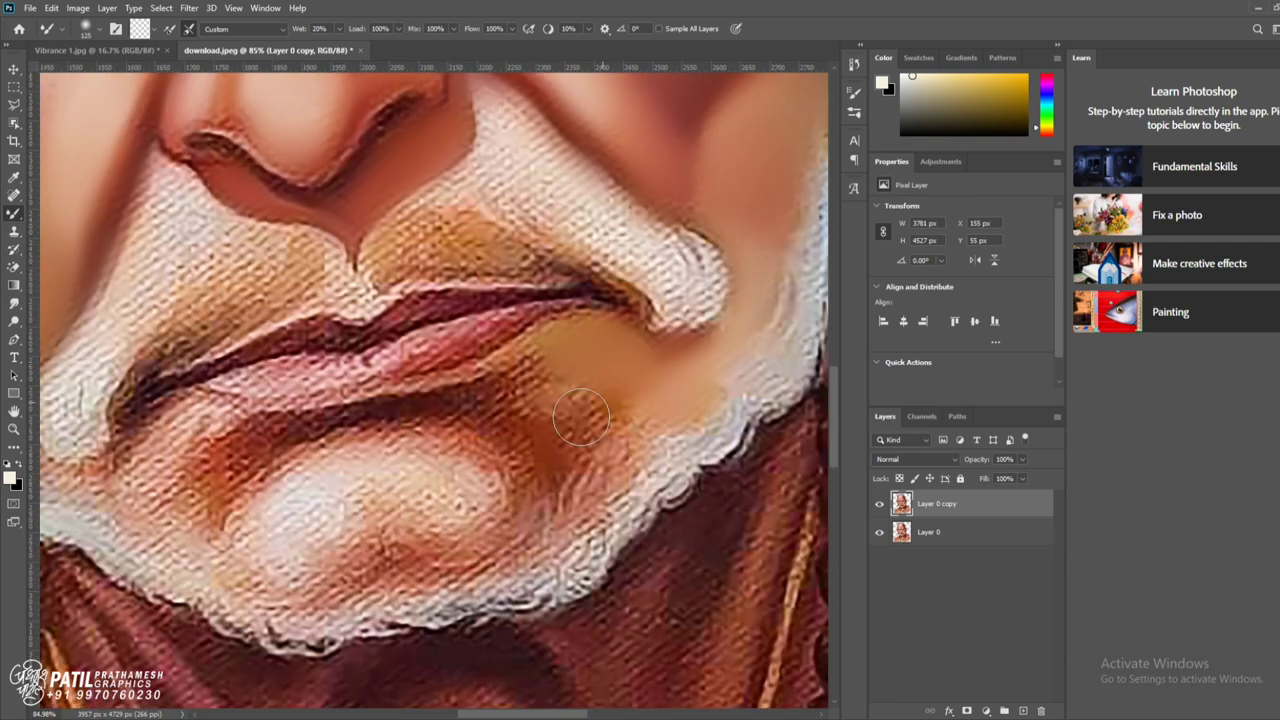
mouse_move(543, 371)
left_mouse_down()
mouse_move(571, 429)
mouse_move(229, 468)
mouse_move(263, 434)
mouse_move(400, 457)
mouse_move(280, 529)
mouse_move(449, 532)
mouse_move(488, 478)
mouse_move(397, 466)
mouse_move(418, 463)
left_mouse_up()
- Smooth the lower and upper lips near the right mouth corner, then deselect the portrait
scroll(410, 452, "down", 3)
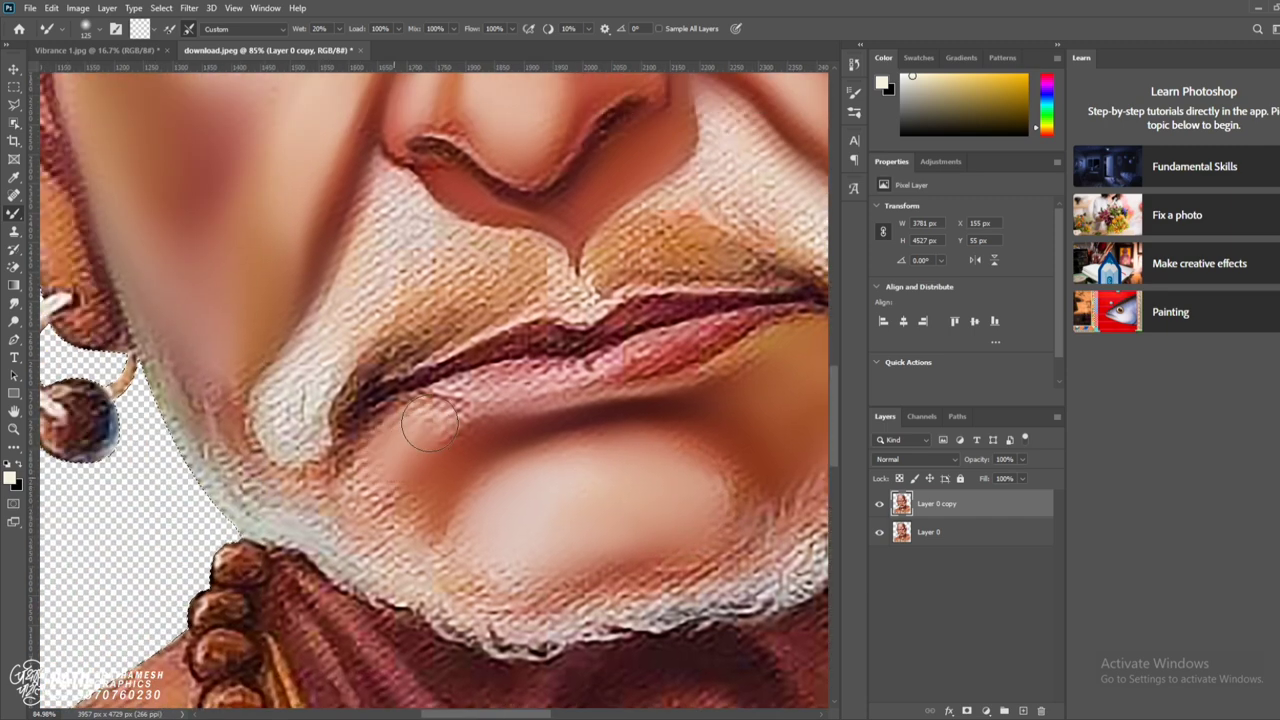
scroll(645, 413, "down", 3)
scroll(500, 352, "up", 3)
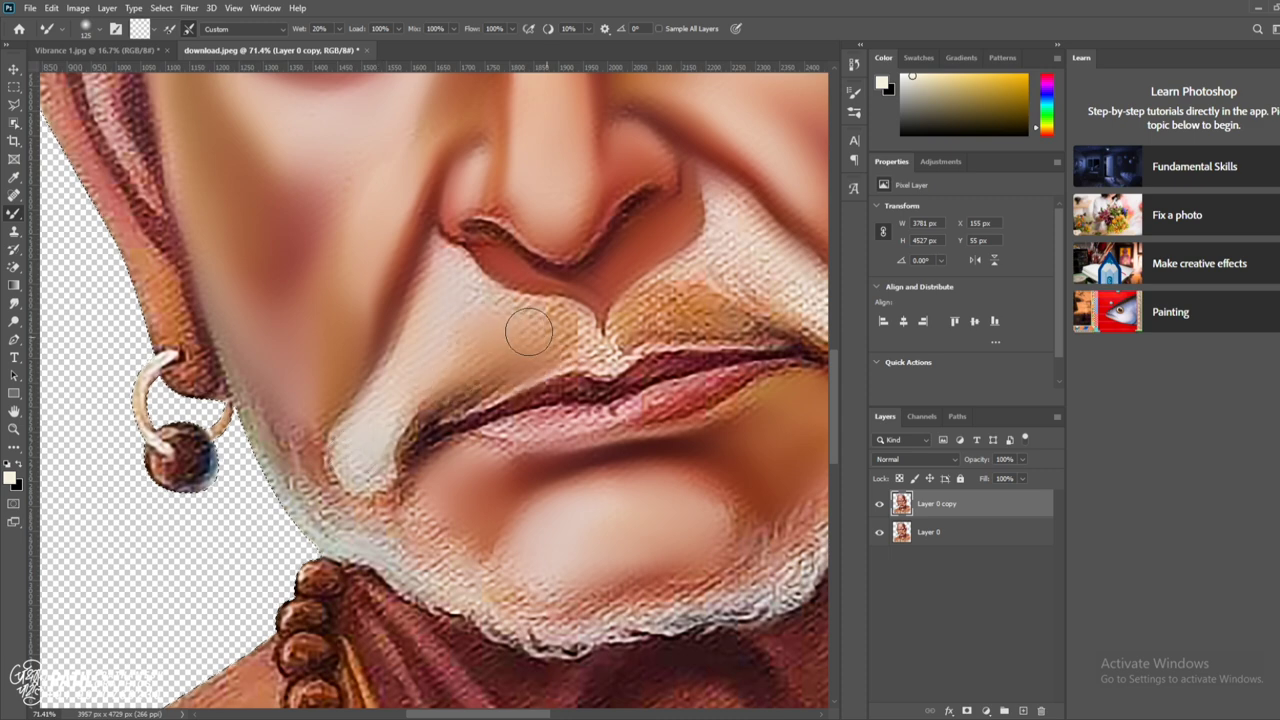
left_click_drag(534, 243, 199, 313)
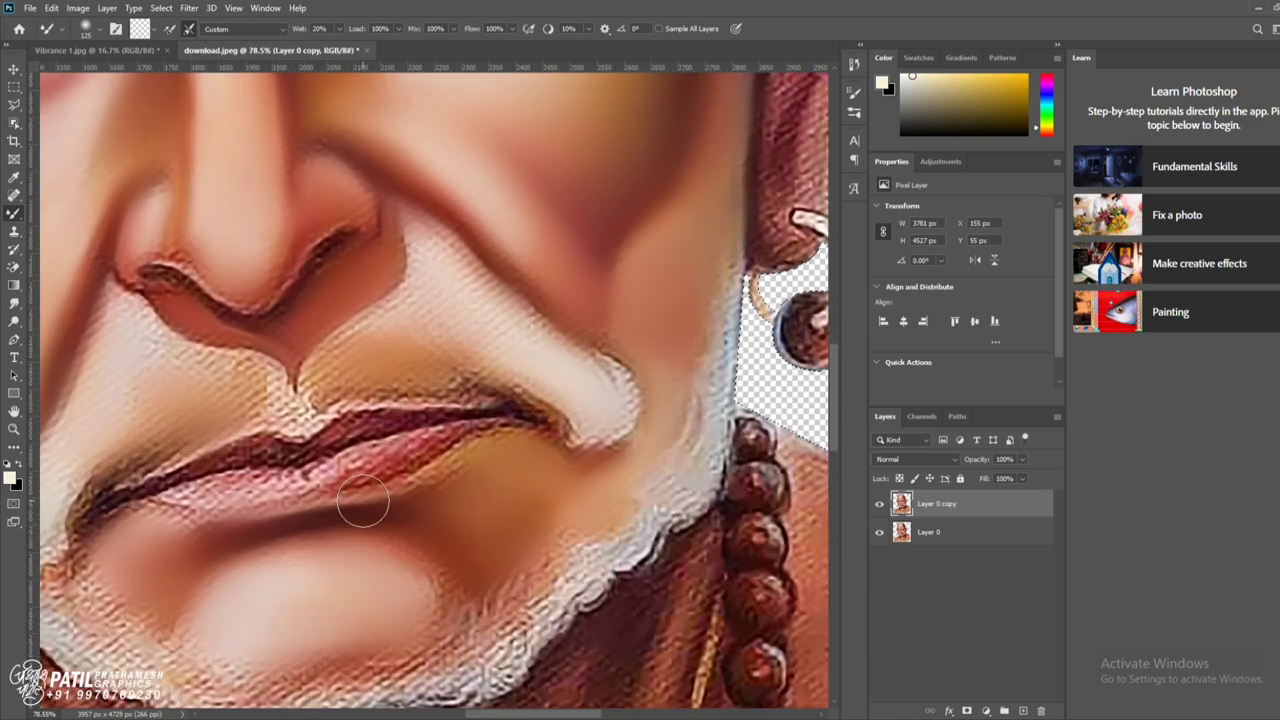
scroll(357, 508, "up", 1)
left_click_drag(255, 490, 460, 440)
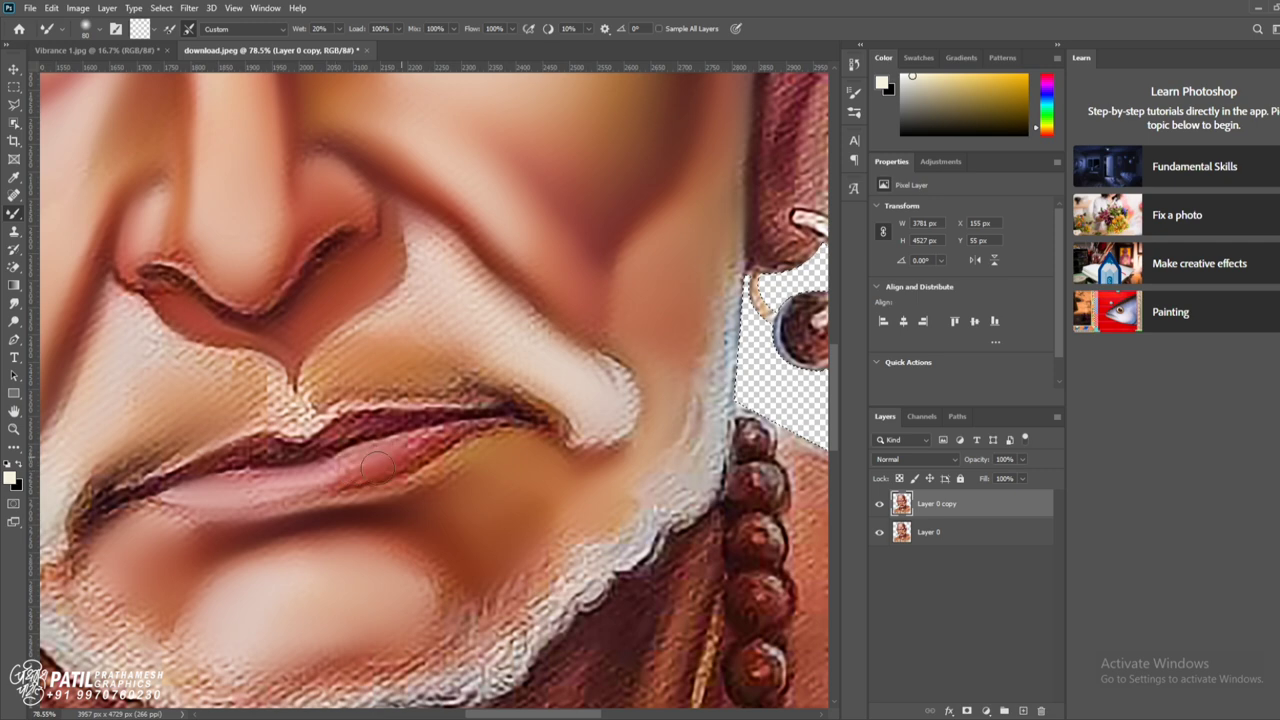
left_click_drag(178, 516, 462, 464)
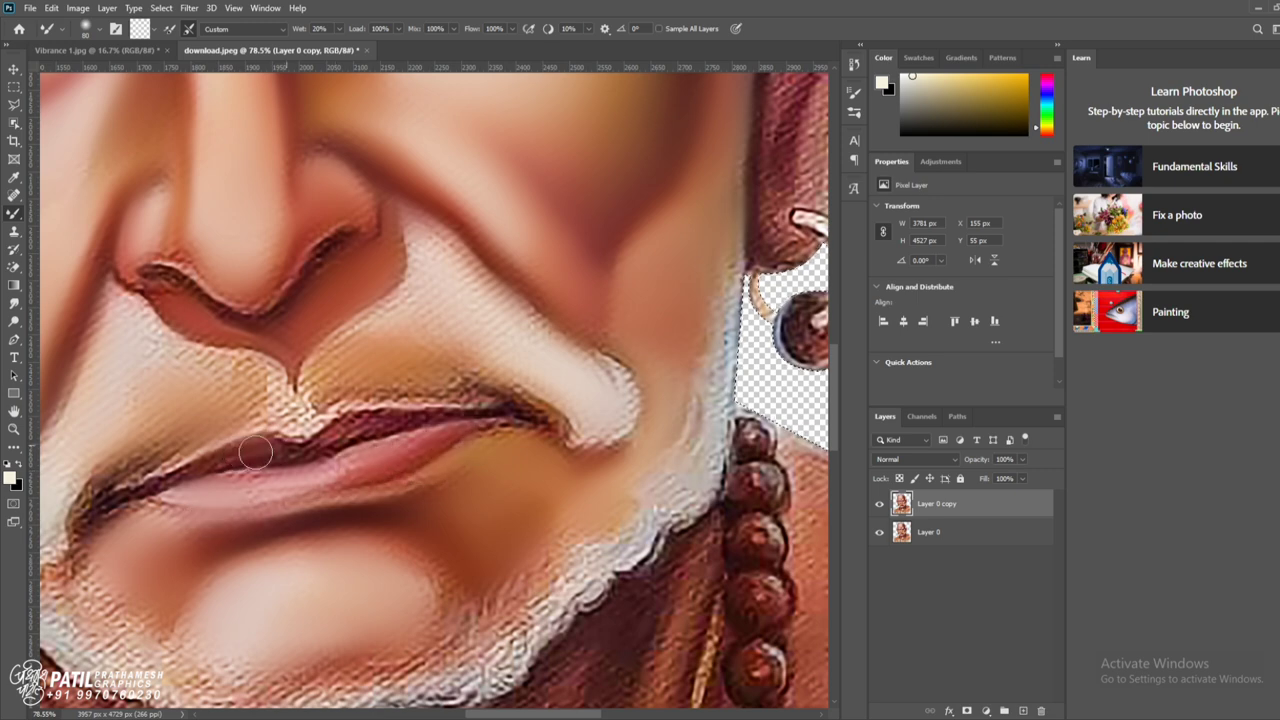
left_click_drag(251, 443, 452, 424)
scroll(505, 550, "down", 7)
scroll(505, 550, "down", 3)
scroll(458, 282, "up", 8)
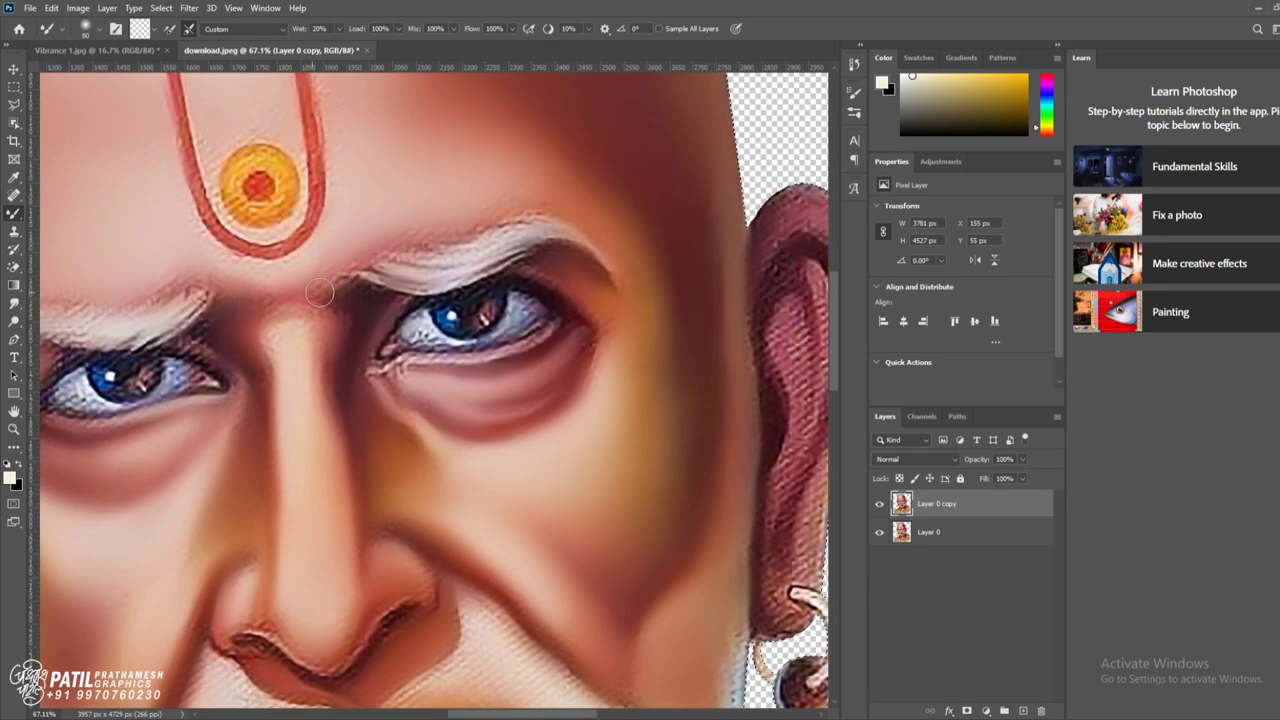
scroll(521, 320, "down", 1)
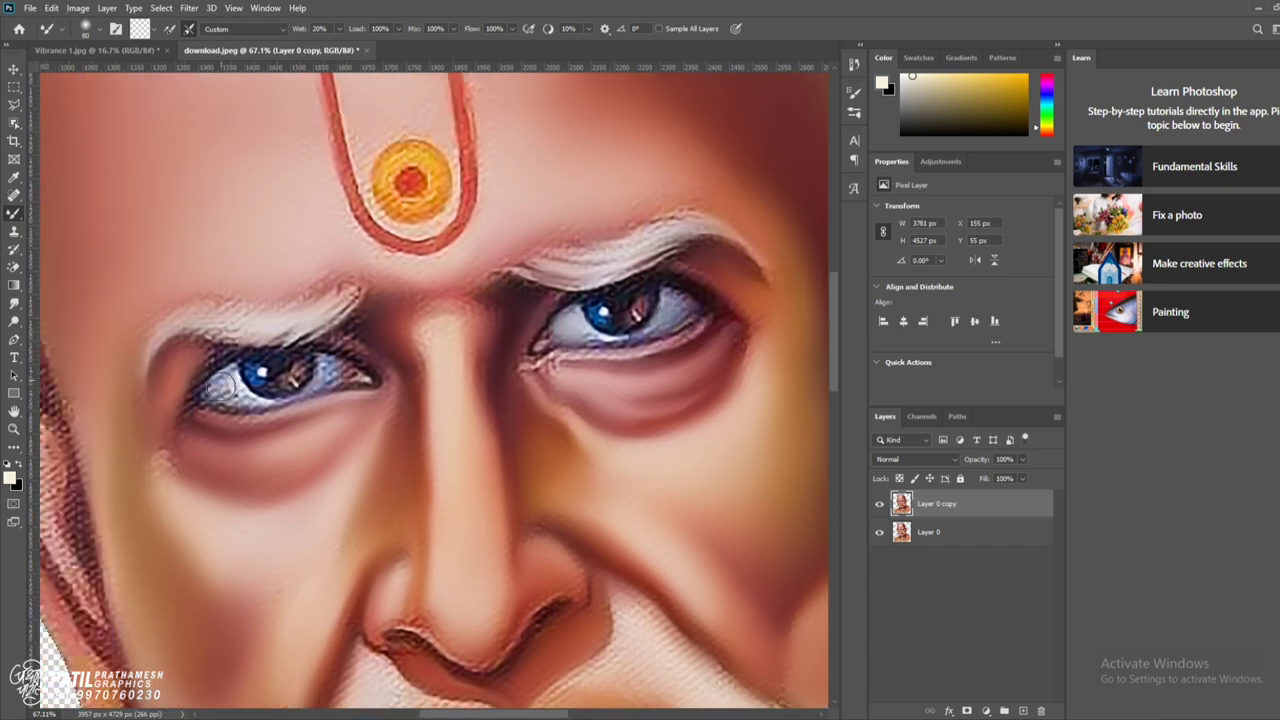
scroll(556, 418, "down", 8)
key("ctrl+d")
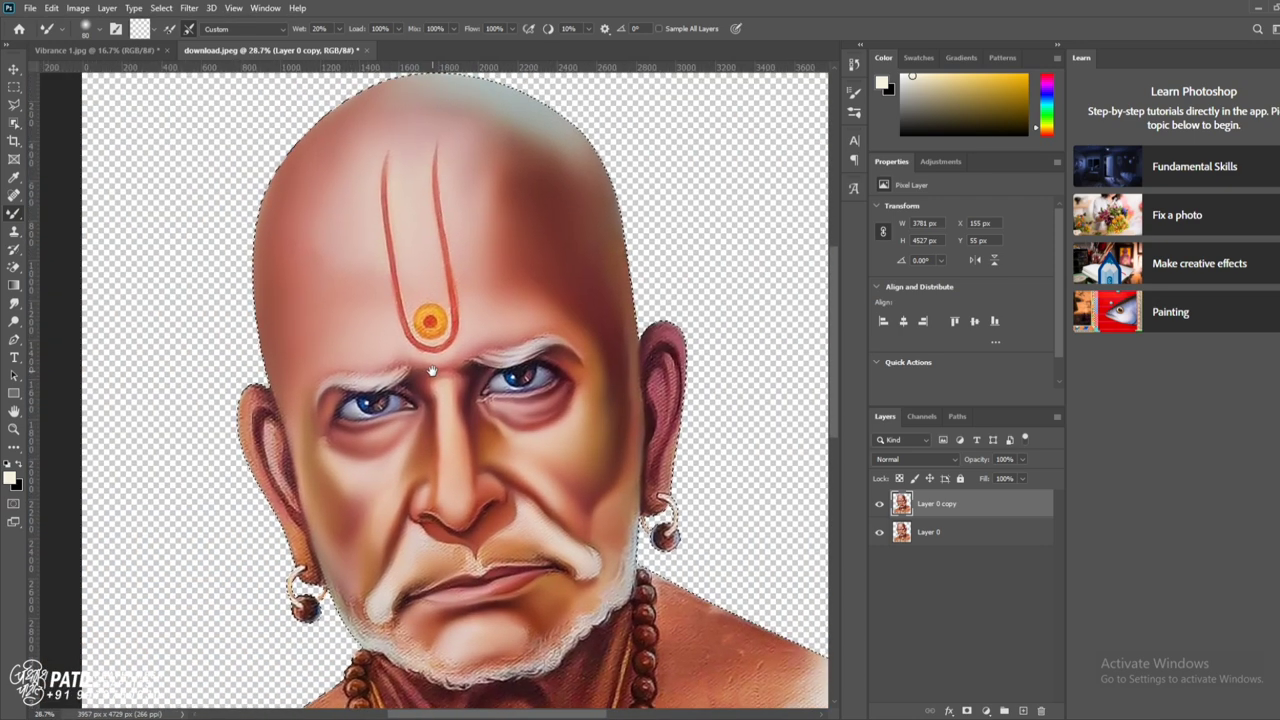
- Deselect, then hide and reshow Layer 0 copy to compare the smoothed face with the original
key("m")
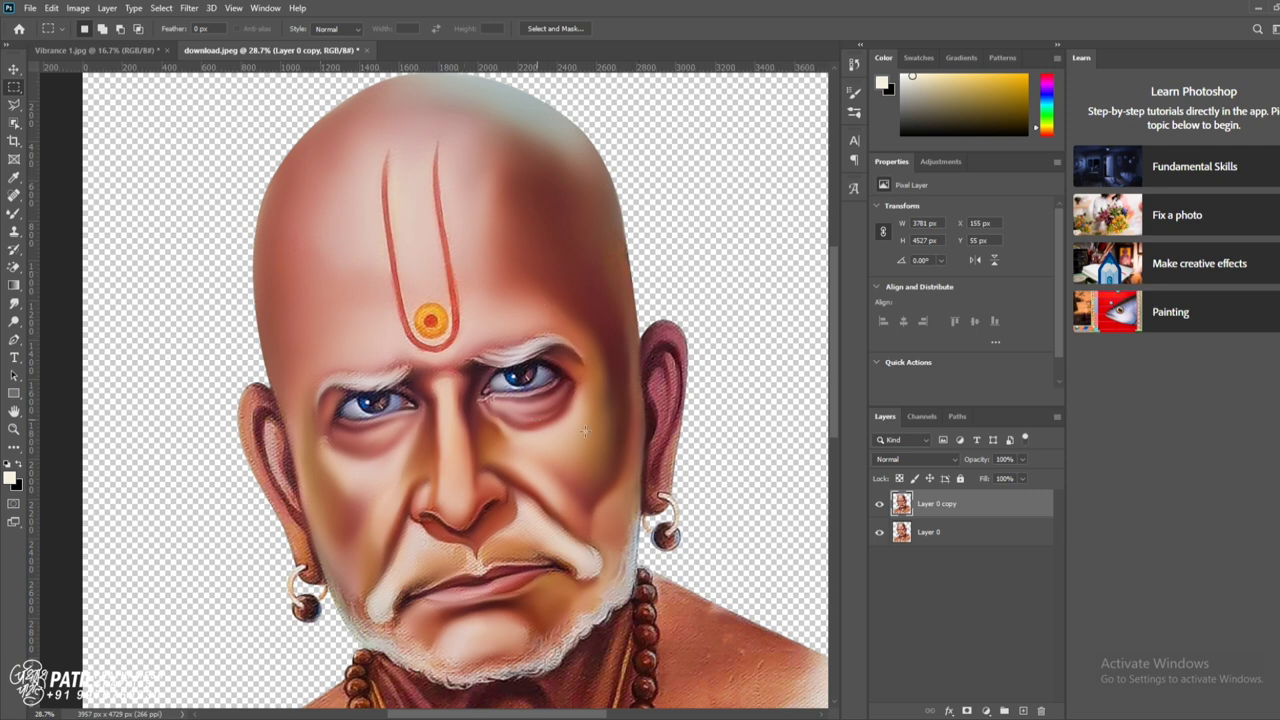
left_click(880, 504)
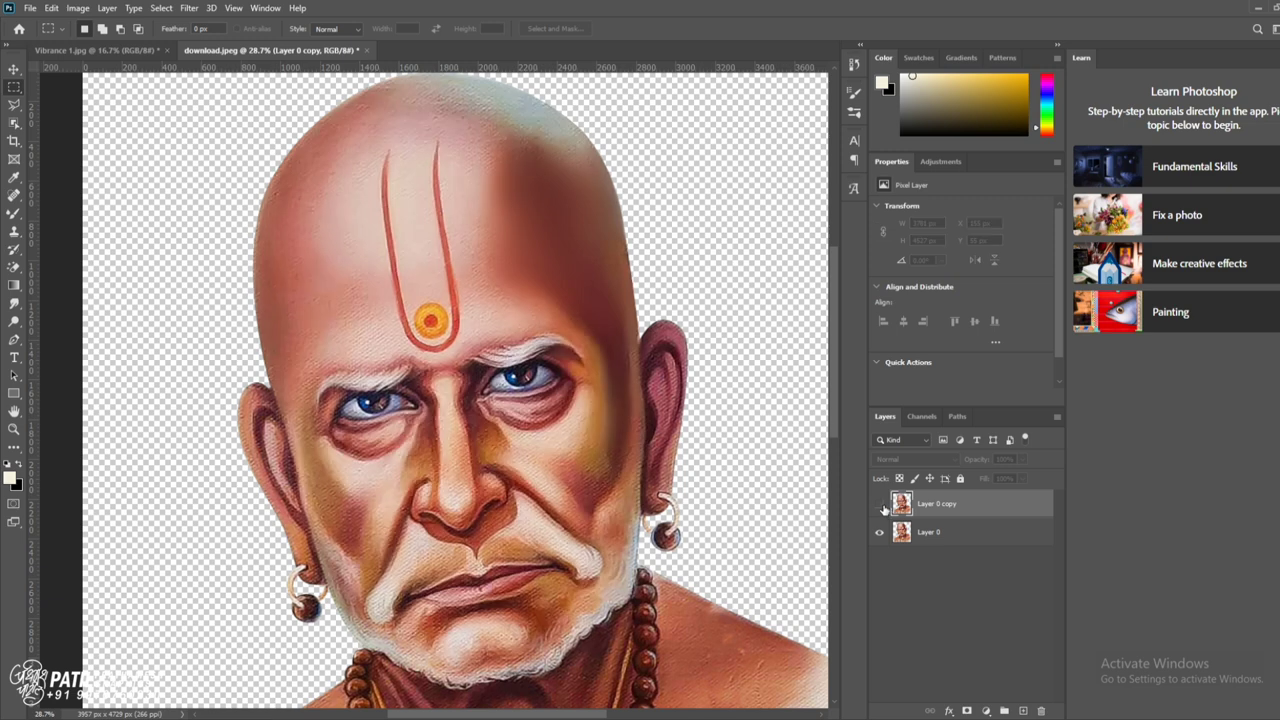
left_click(880, 506)
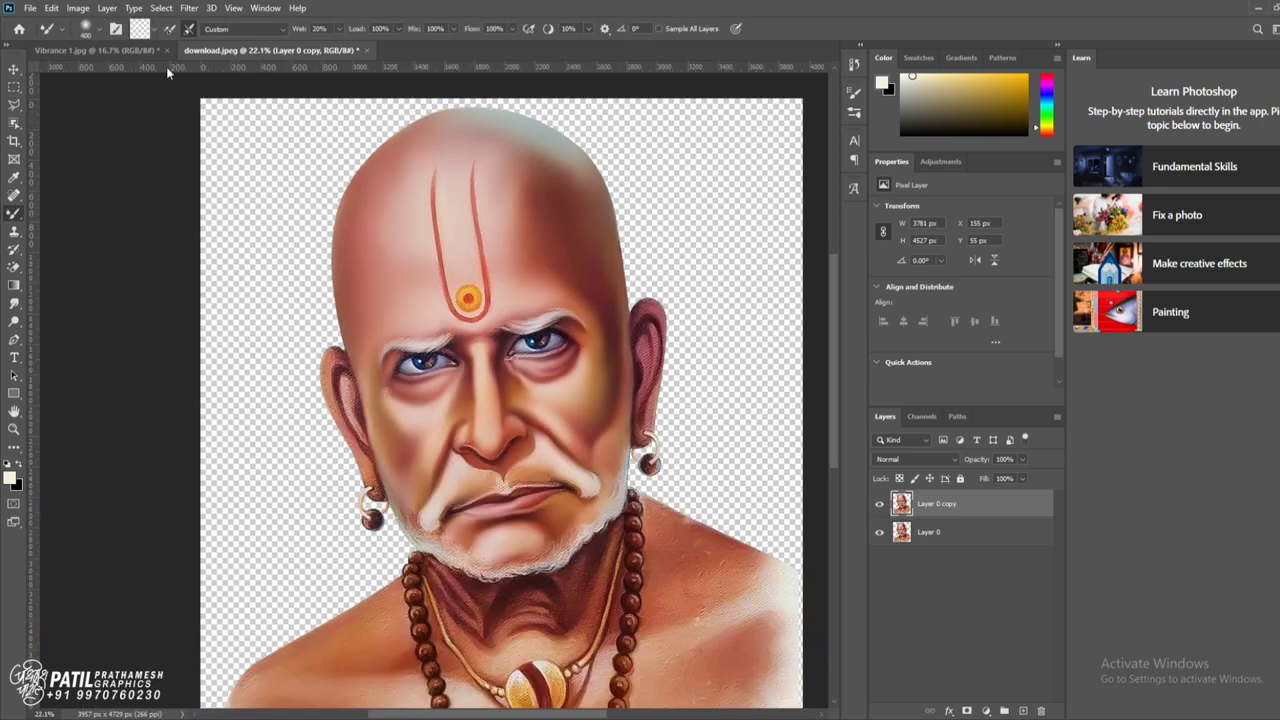
- Bring the portrait into Vibrance 1.jpg, nudge it left and down, and scale it to about 92.6%
left_click_drag(953, 502, 115, 63)
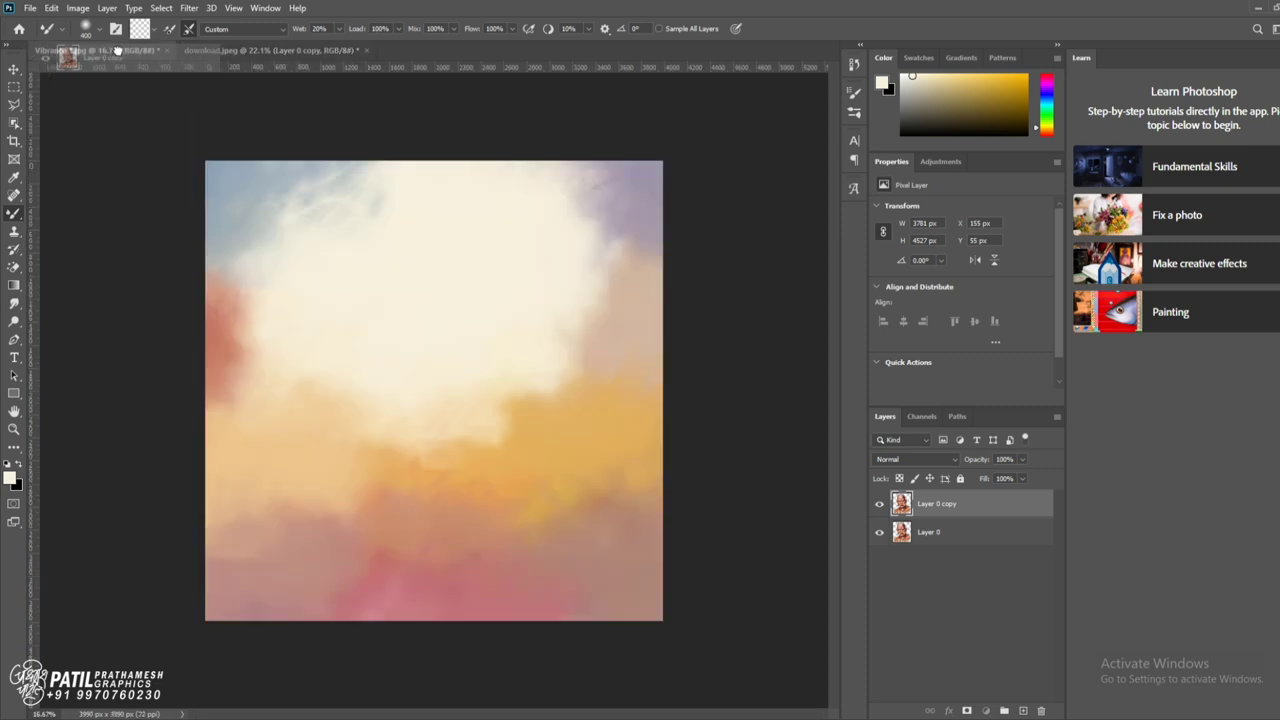
left_click_drag(115, 63, 477, 370)
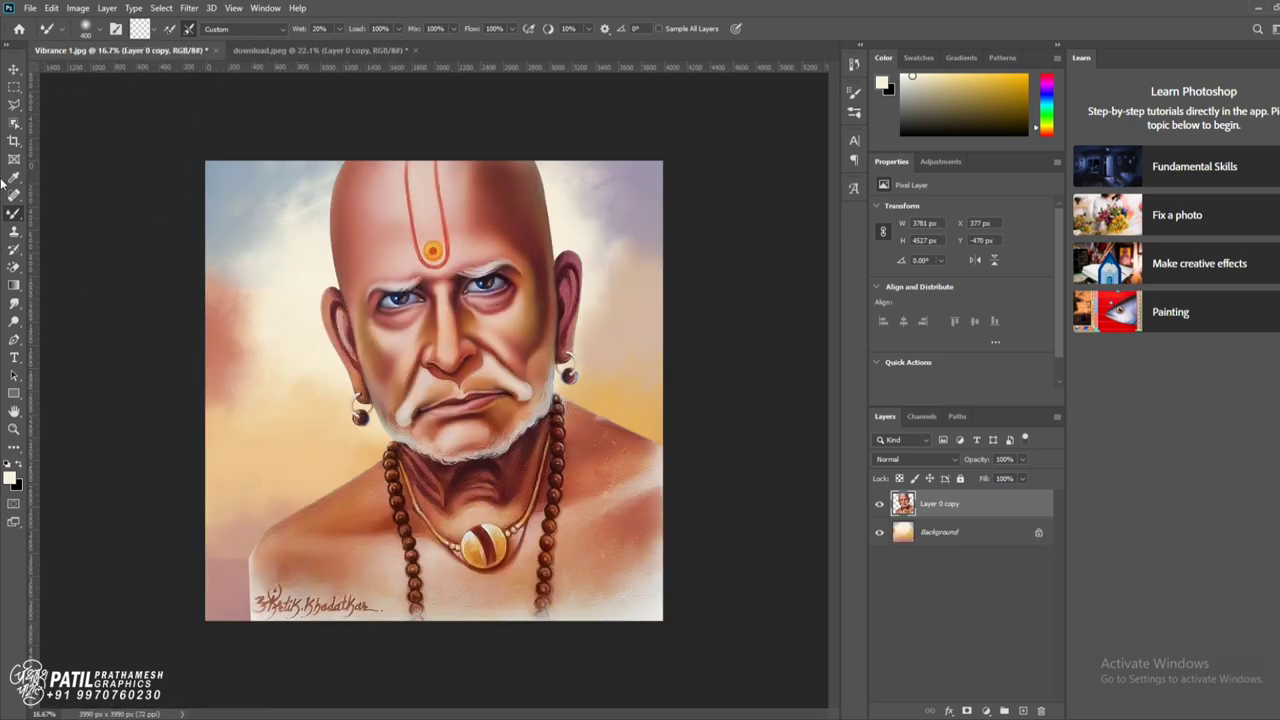
key("v")
left_click_drag(420, 264, 401, 318)
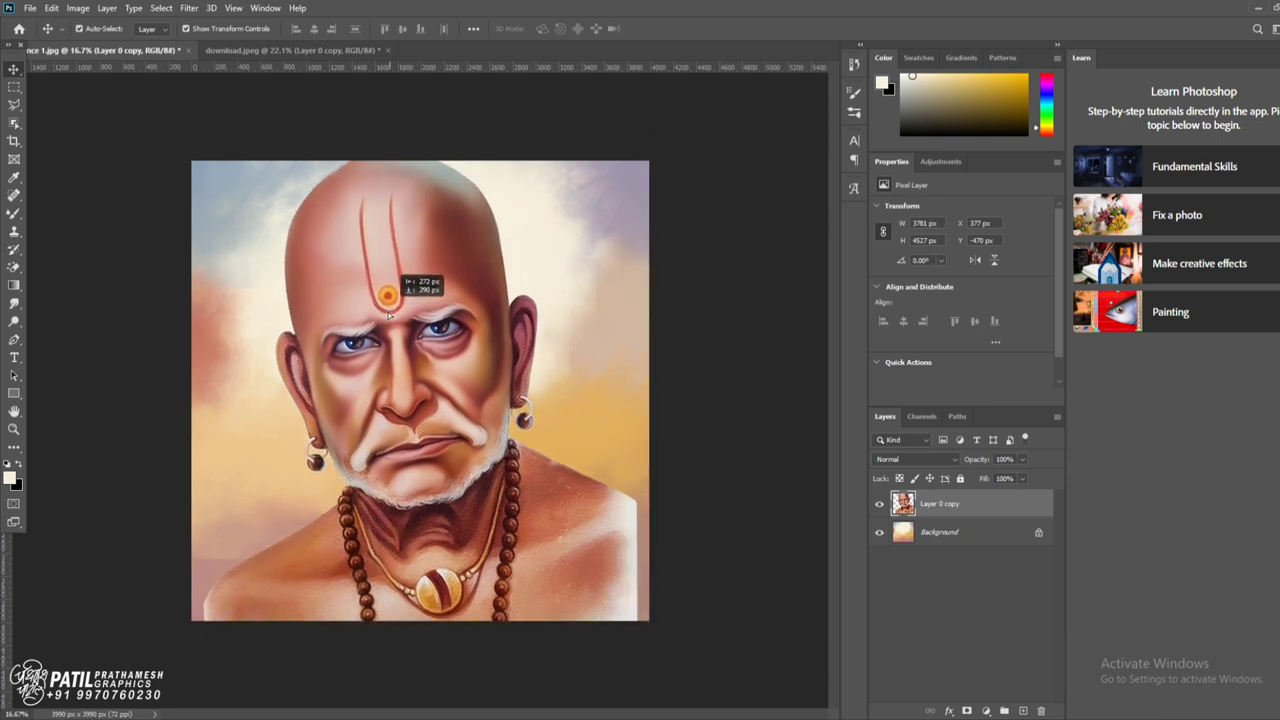
key("ctrl+t")
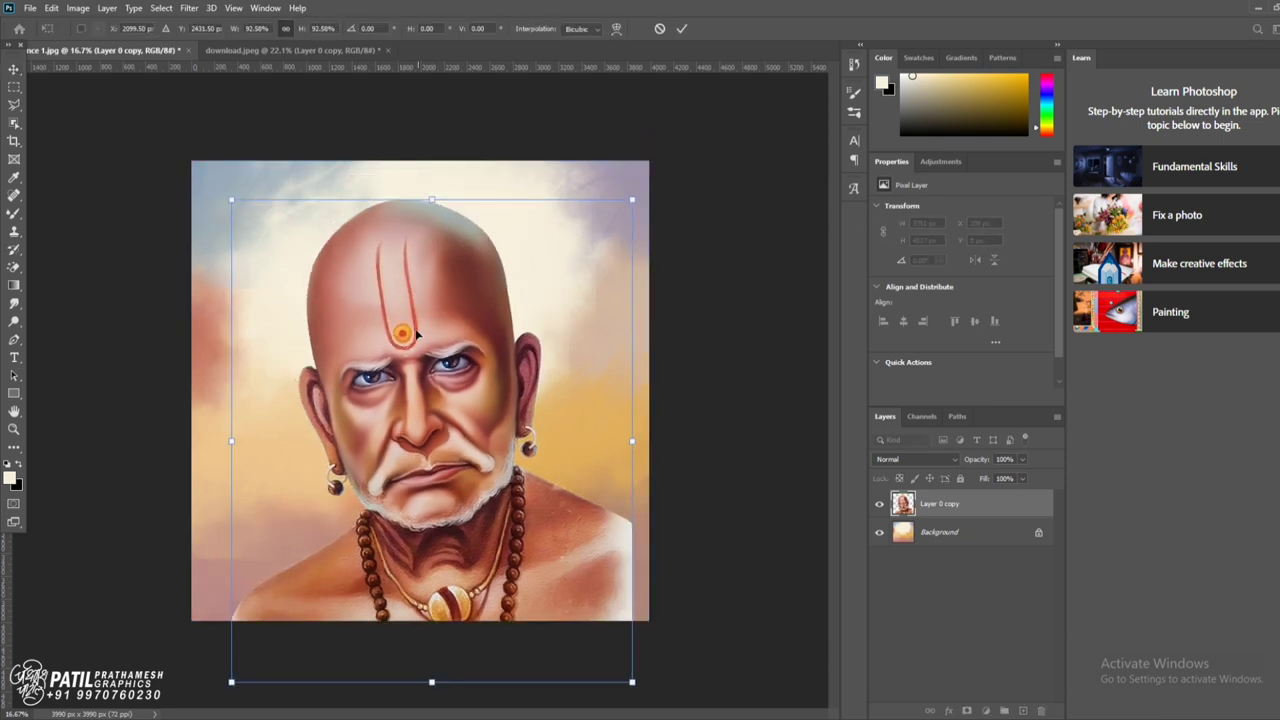
mouse_move(414, 285)
left_mouse_down()
mouse_move(420, 323)
mouse_move(400, 308)
left_mouse_up()
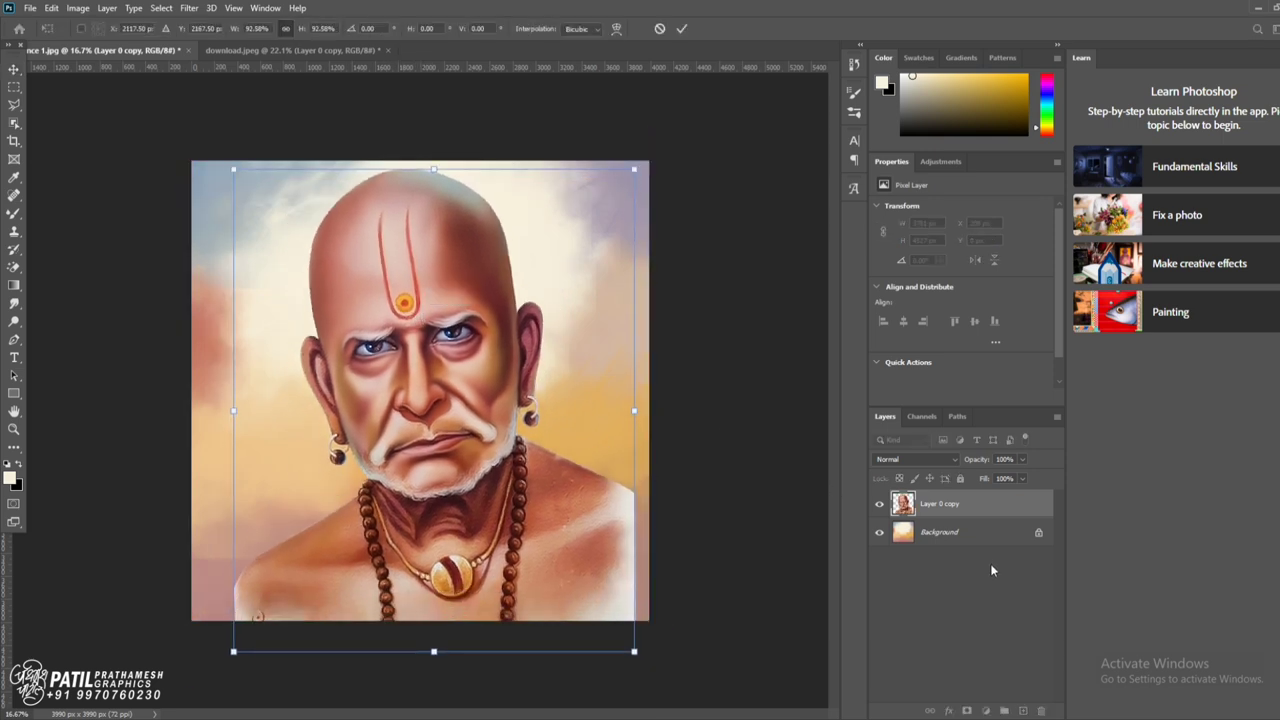
key("Return")
- Add a layer mask and gradient-fade the bottom edge and lower-left shoulder into the background
left_click(966, 710)
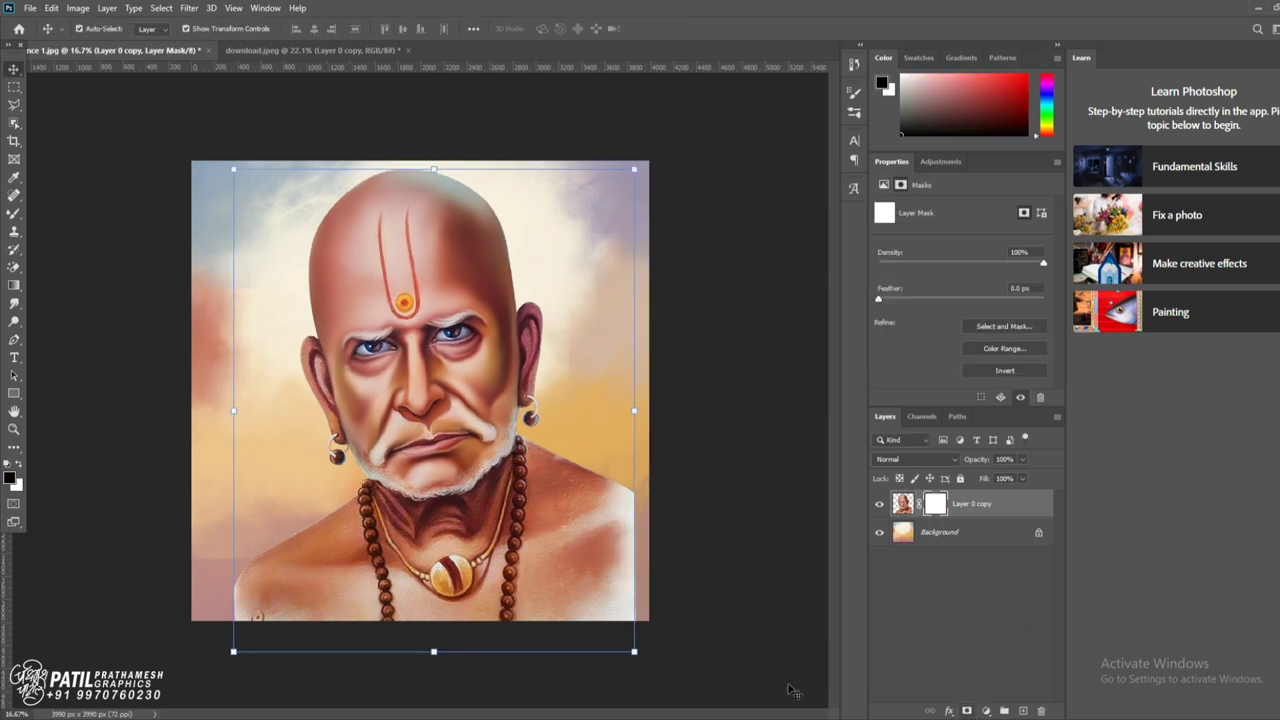
left_click(13, 287)
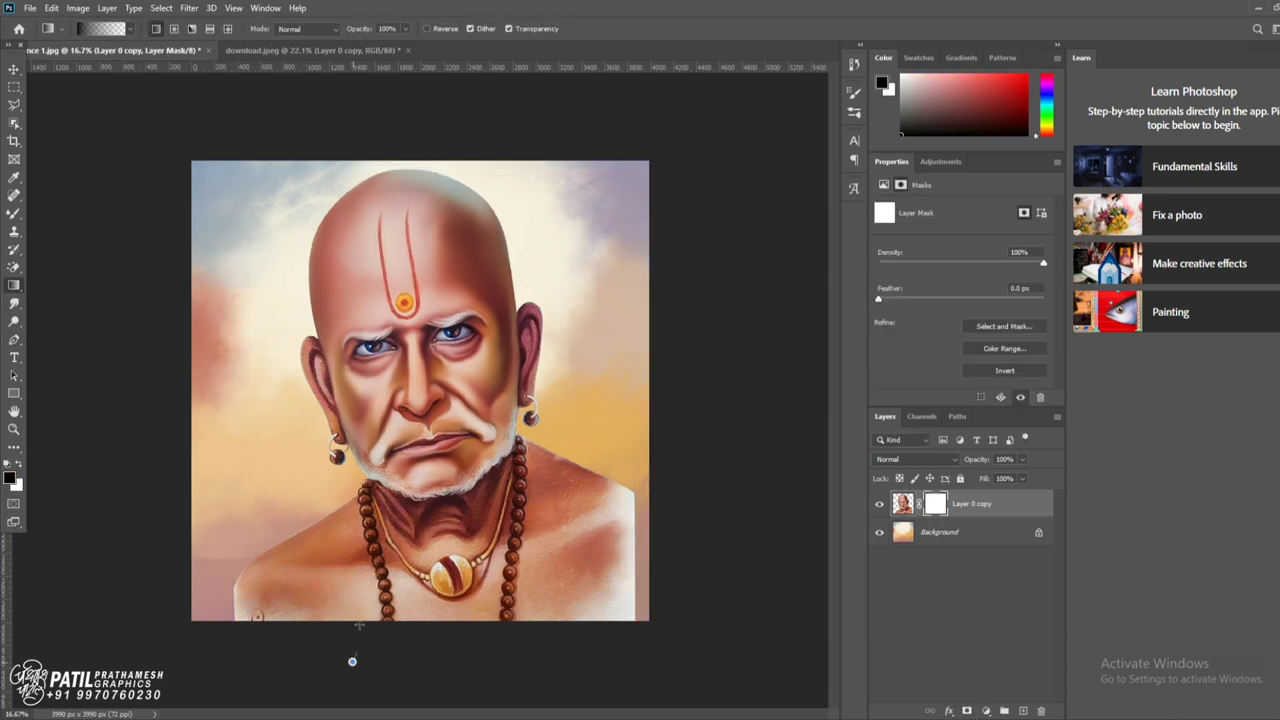
left_click_drag(360, 624, 352, 662)
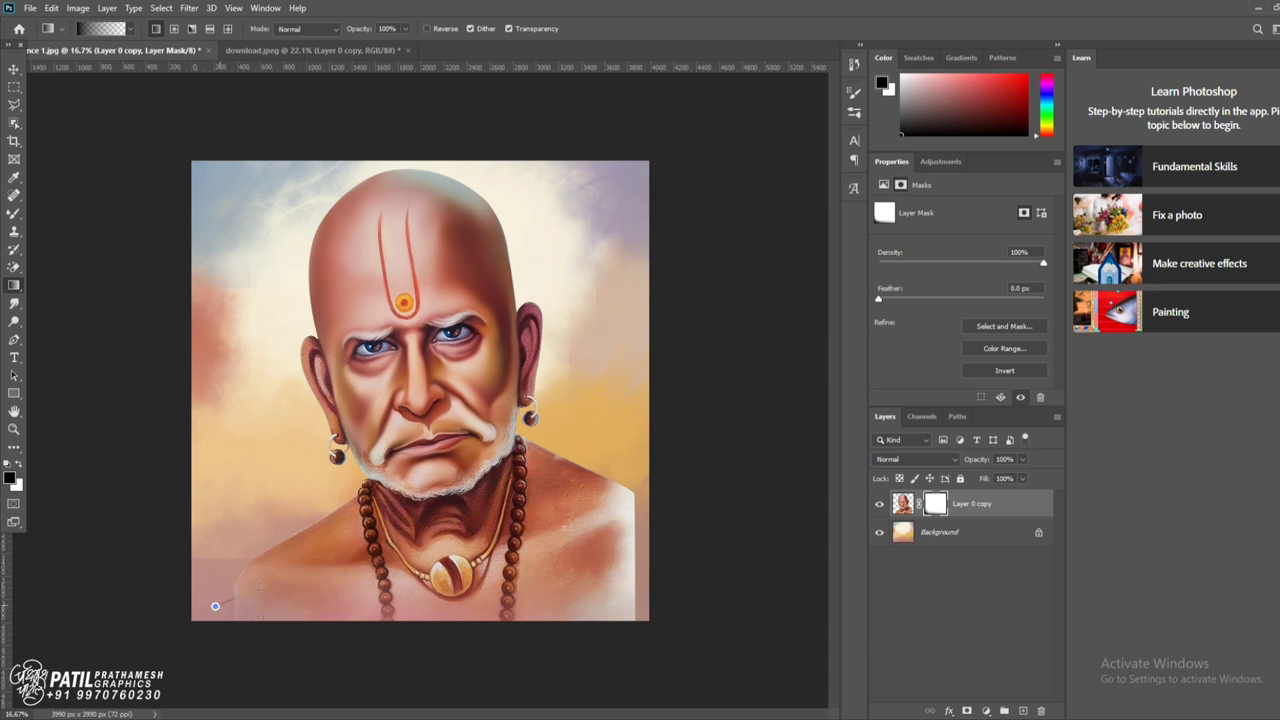
left_click_drag(226, 588, 720, 584)
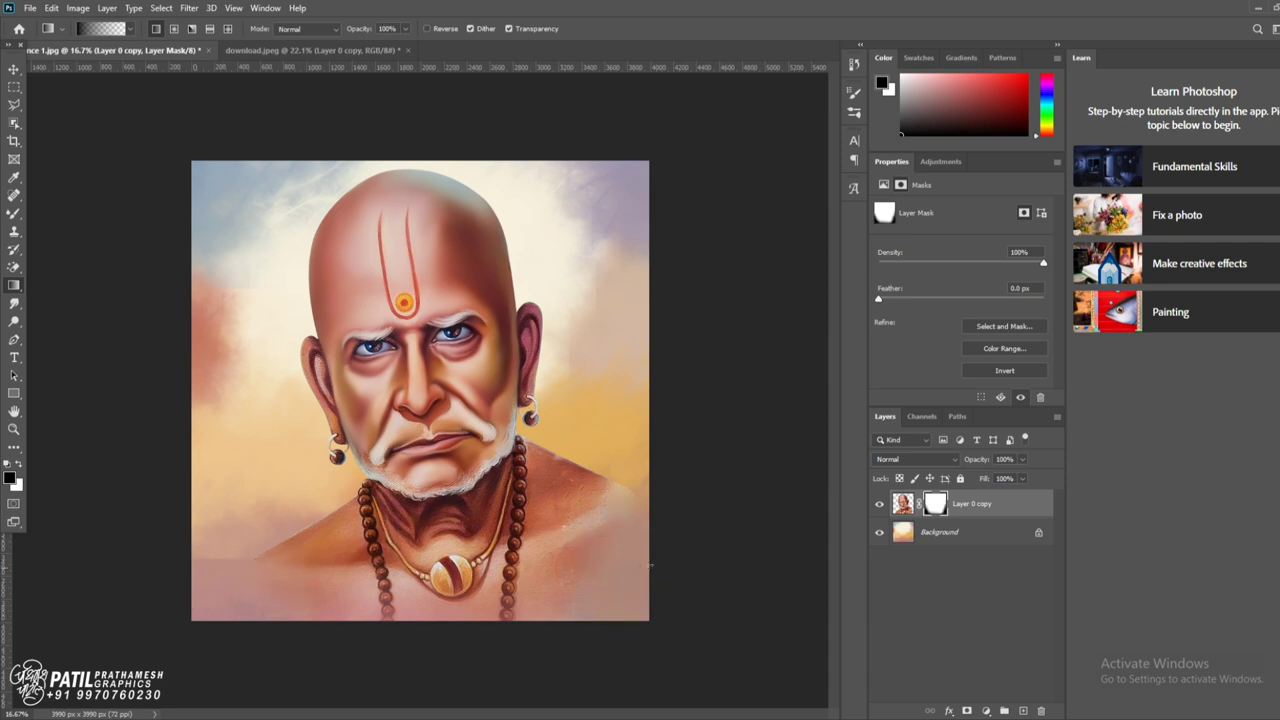
scroll(548, 556, "up", 2)
scroll(548, 556, "down", 1)
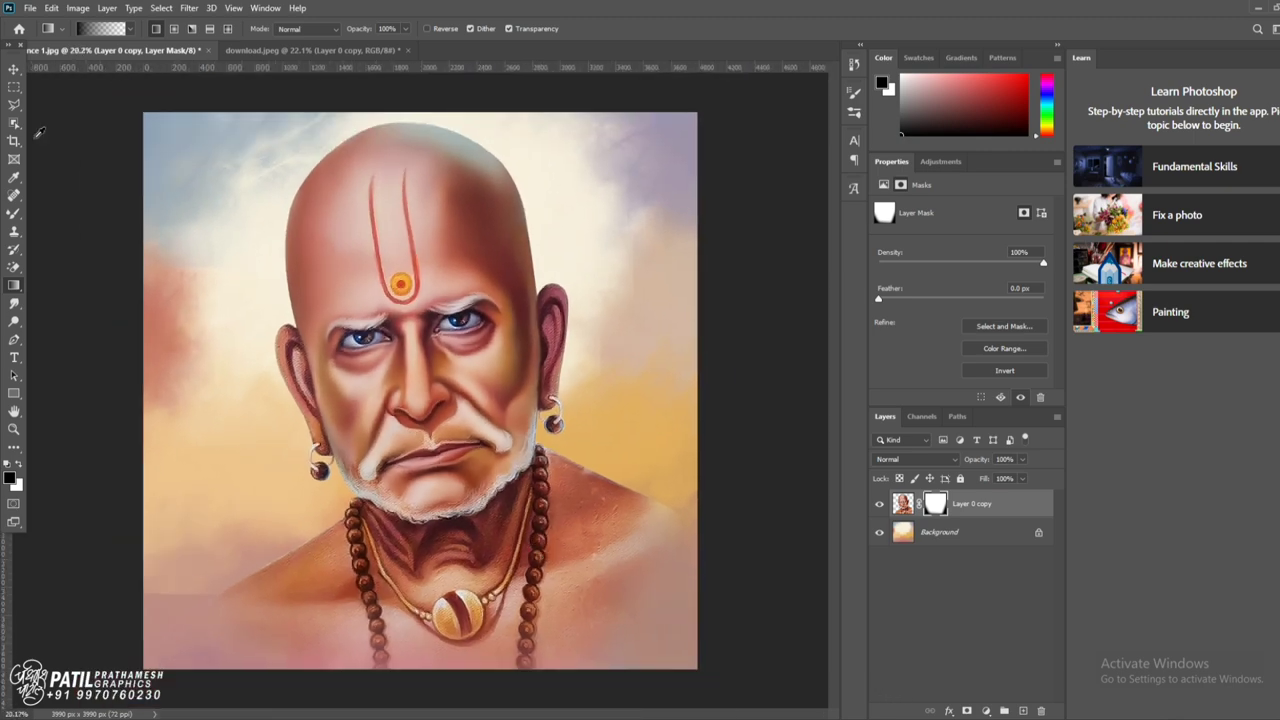
- Open the MAHARAJ SWAMI SAMARTH thumbnail poster image
left_click(30, 8)
left_click(44, 36)
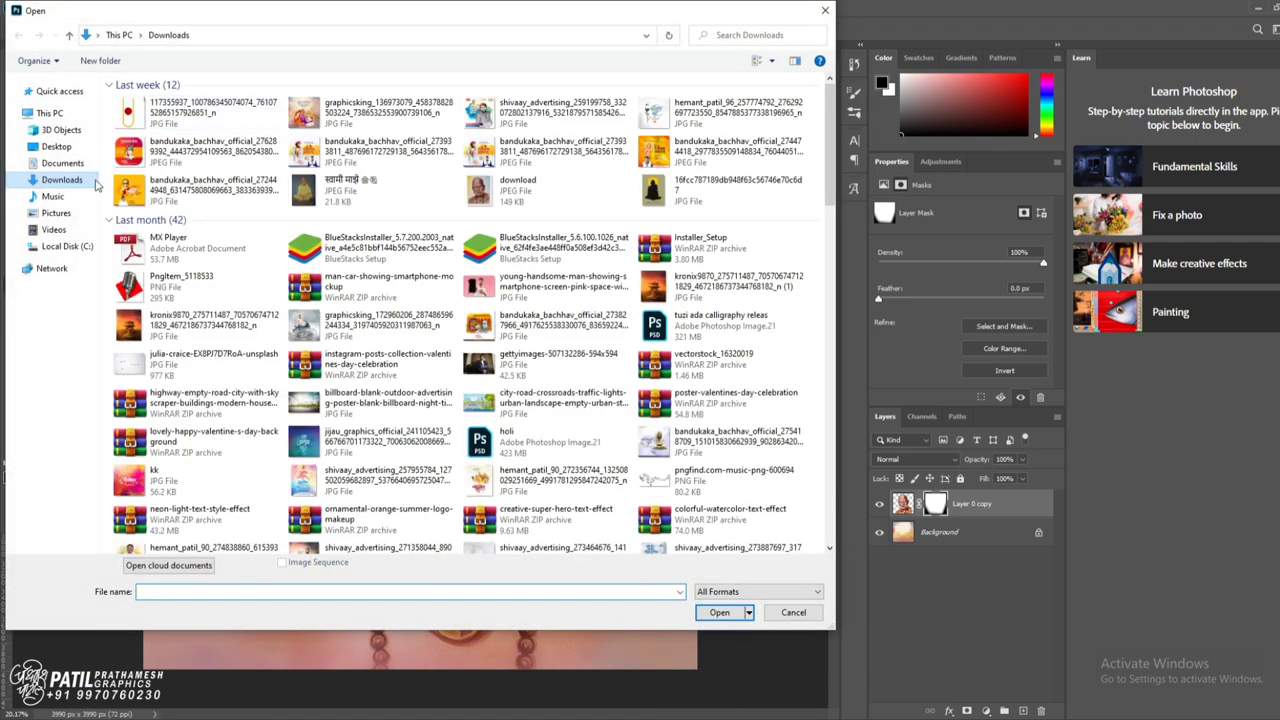
double_click(480, 400)
scroll(370, 425, "up", 2)
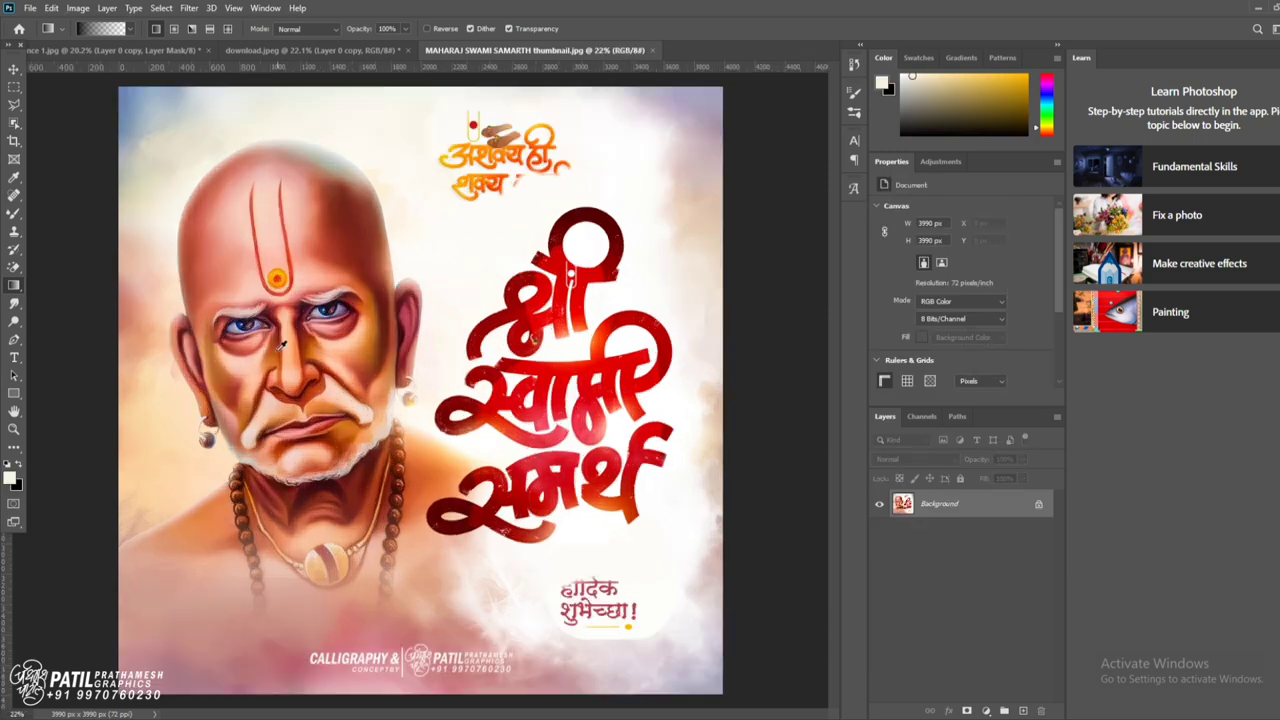
scroll(370, 425, "up", 2)
scroll(370, 425, "up", 2)
scroll(370, 425, "down", 2)
scroll(370, 425, "down", 2)
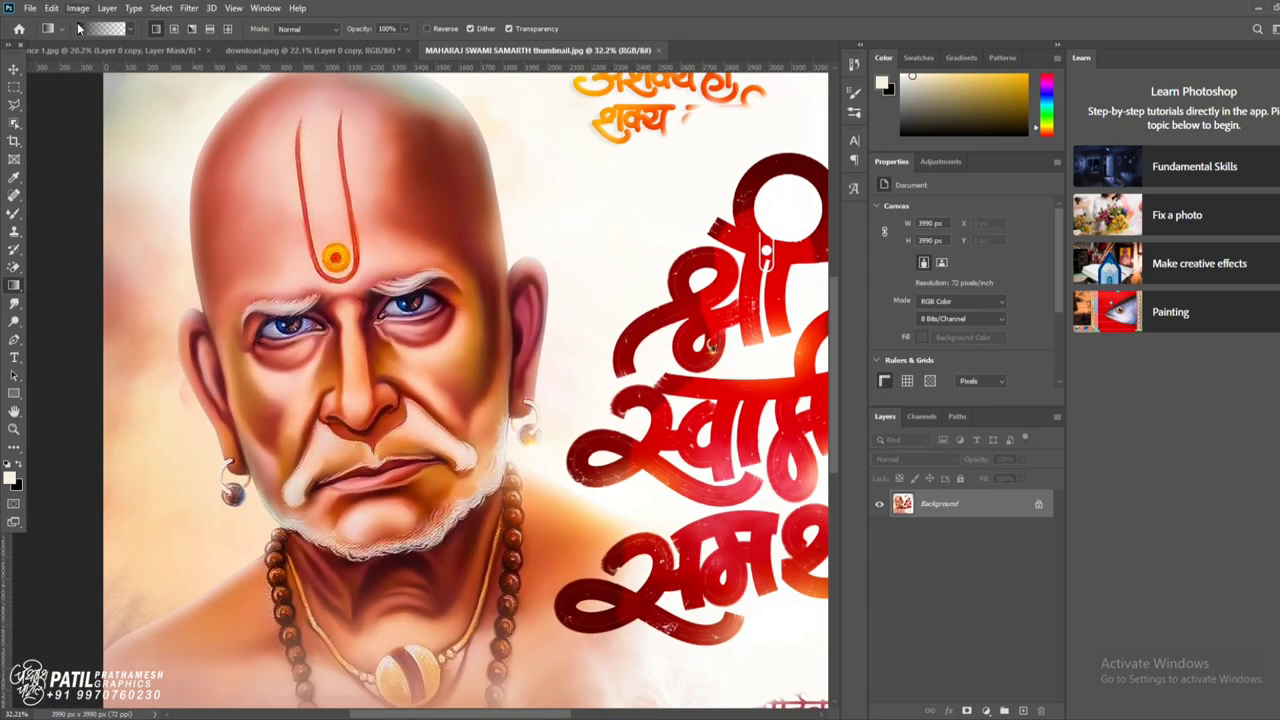
- Compare the poster's face with the painted portrait, then return to the portrait document's layer effects
left_click(115, 50)
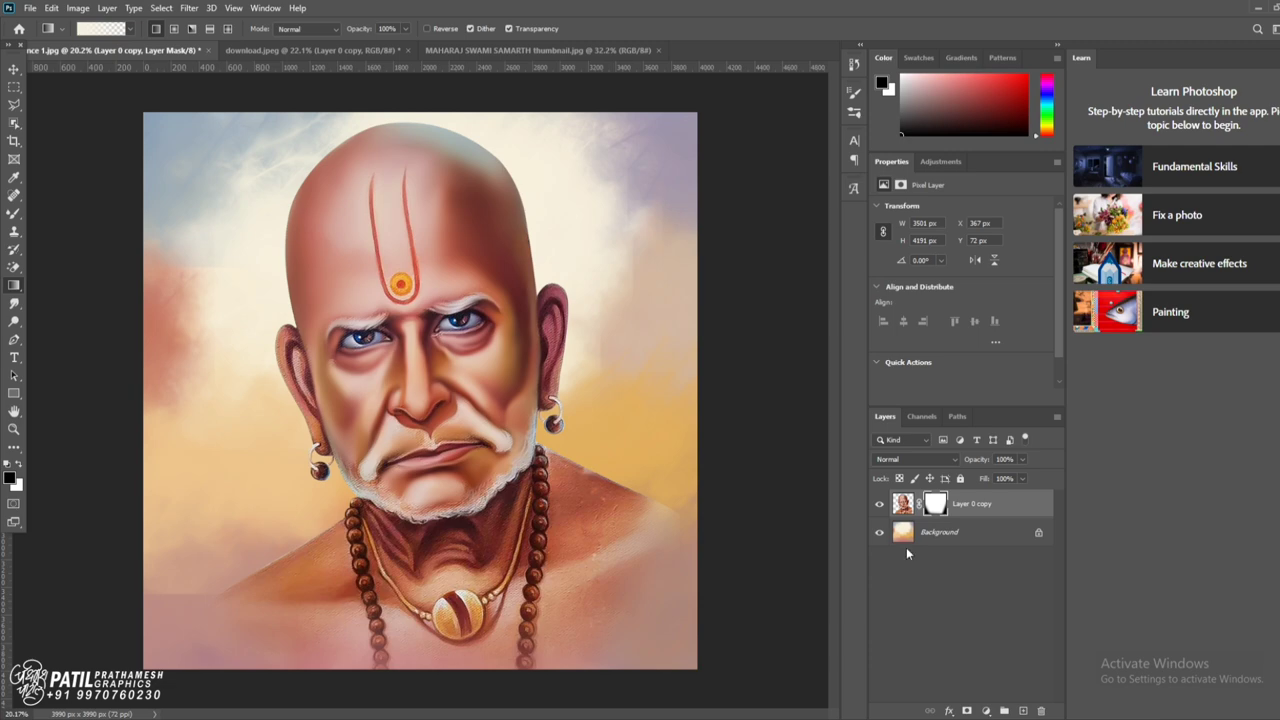
left_click(558, 52)
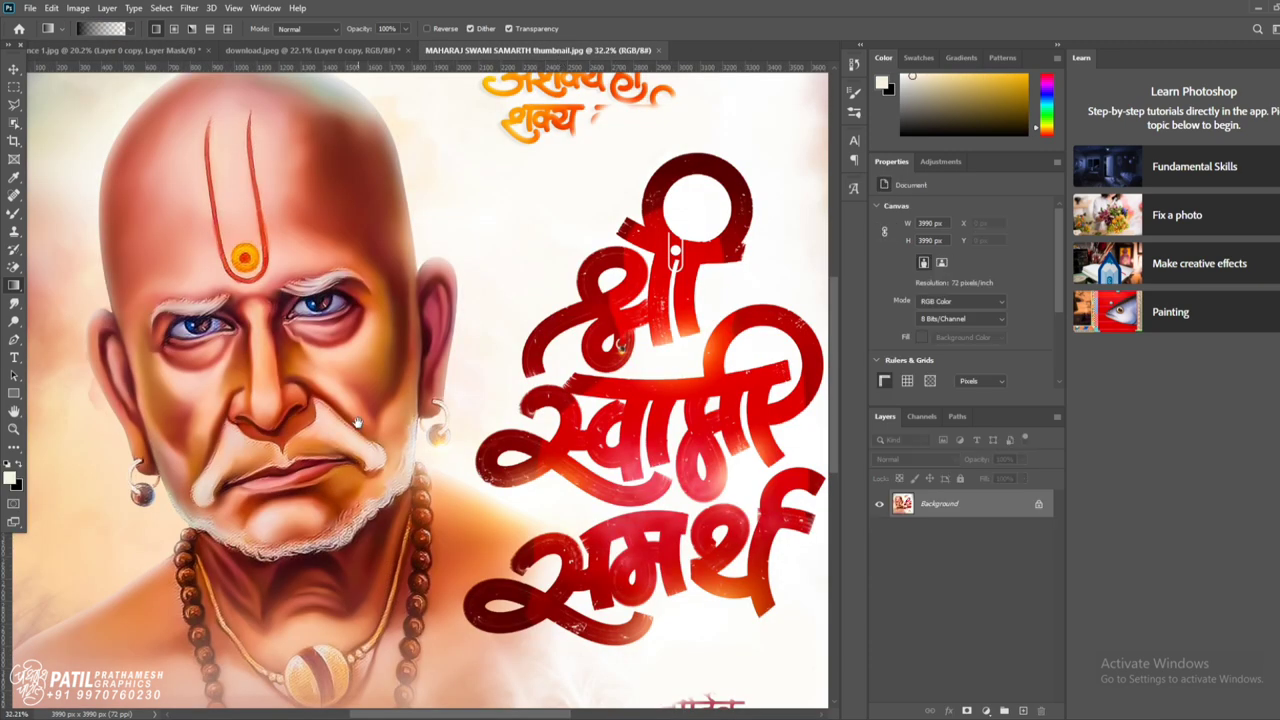
left_click_drag(357, 422, 472, 451)
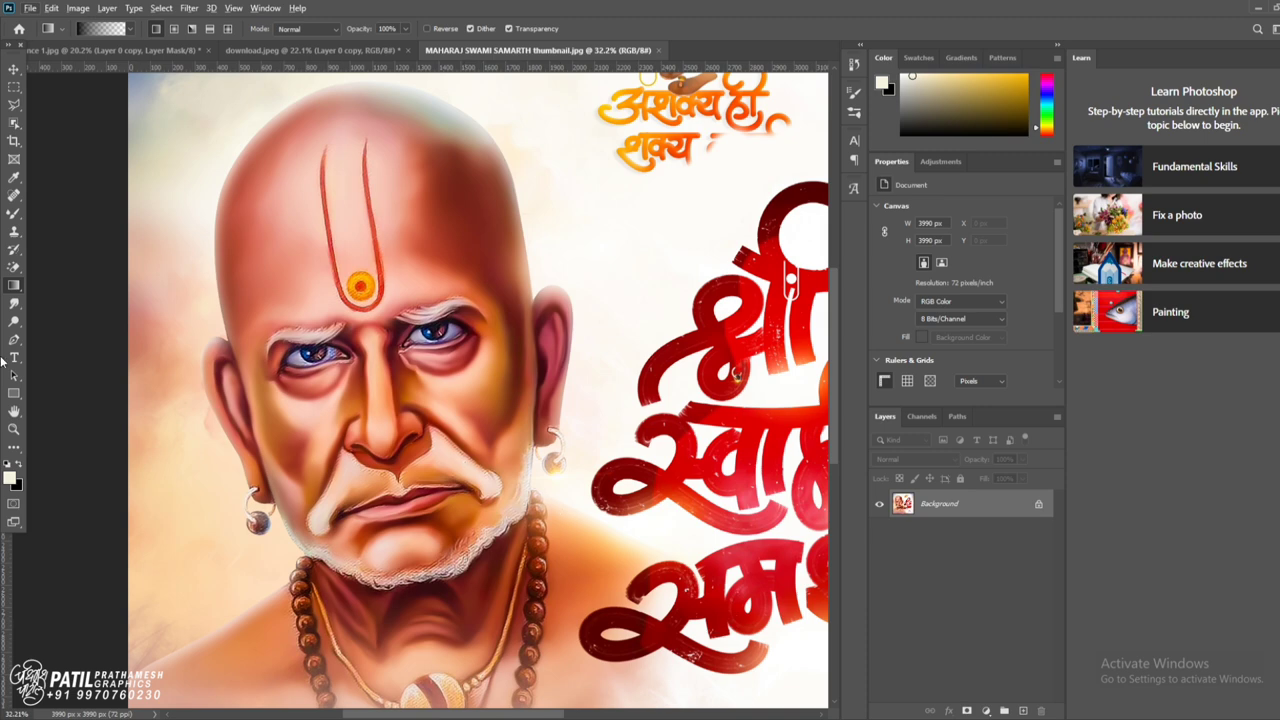
left_click(130, 51)
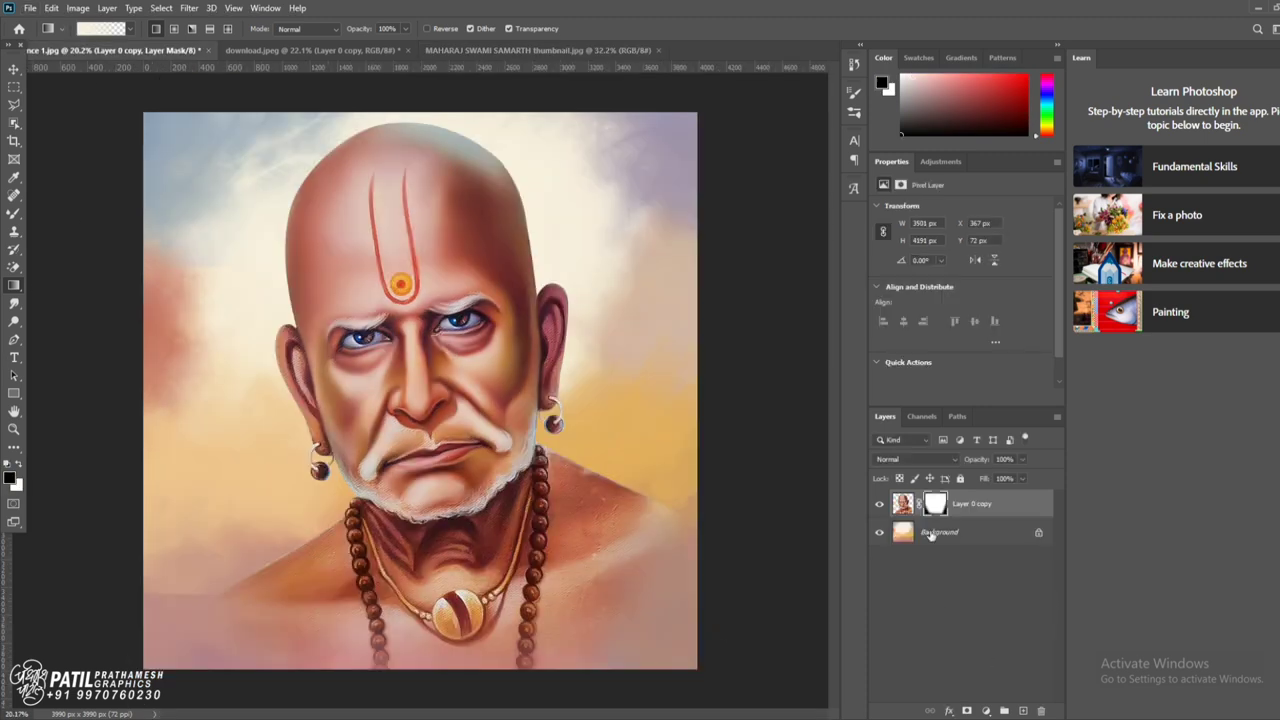
left_click(946, 711)
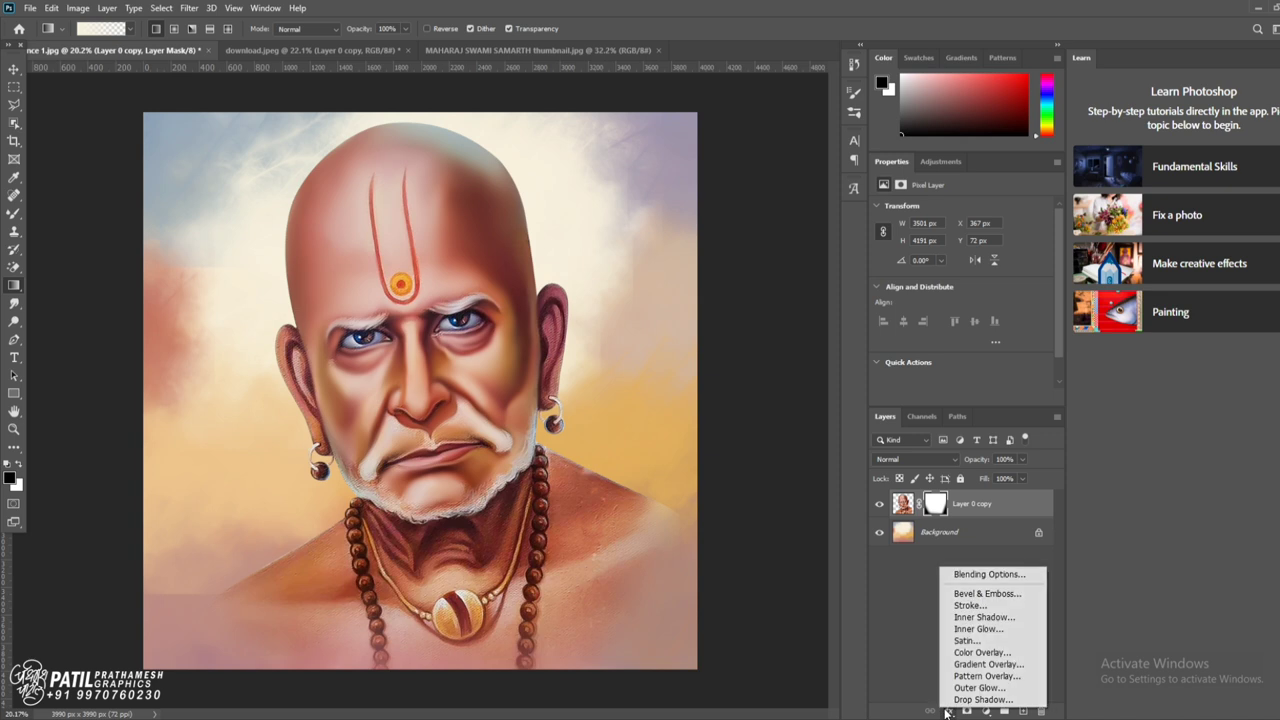
- Try and cancel an Inner Shadow, then apply the layer mask permanently to Layer 0 copy
left_click(983, 617)
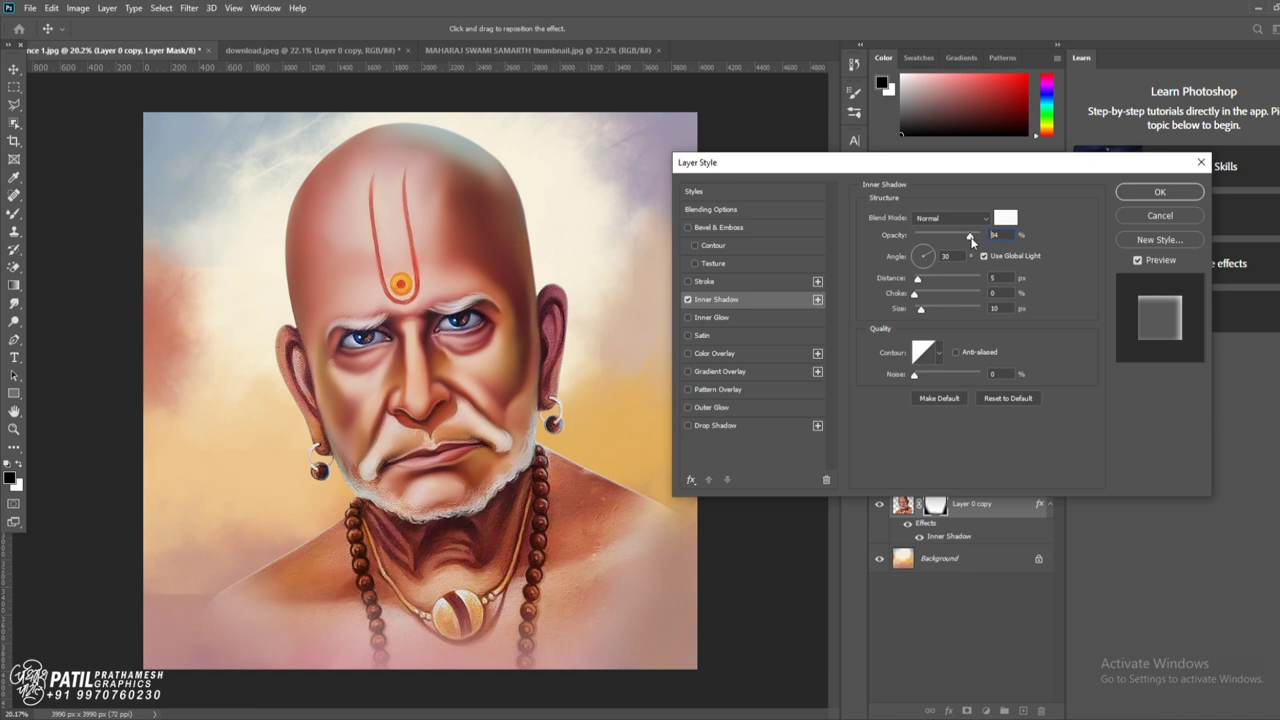
left_click(1160, 215)
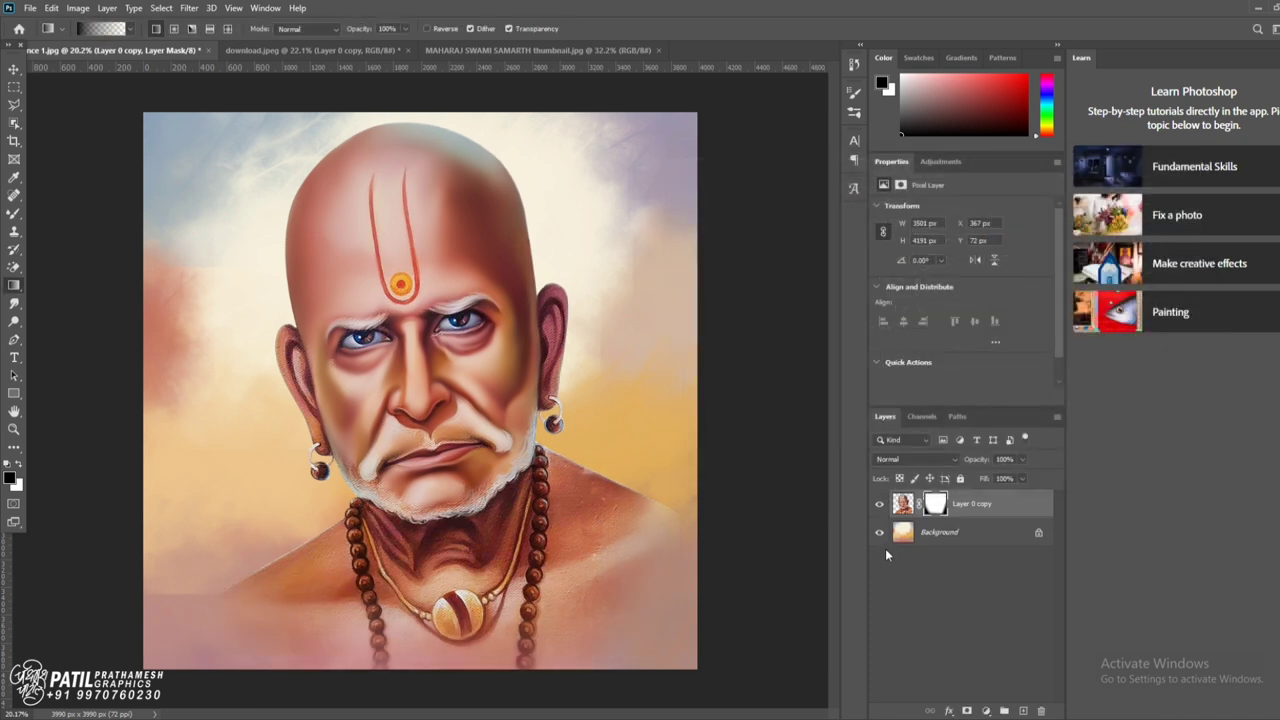
right_click(936, 504)
left_click(970, 544)
- Try another layer effect, dismiss it, and switch to the MAHARAJ SWAMI SAMARTH poster
left_click(951, 712)
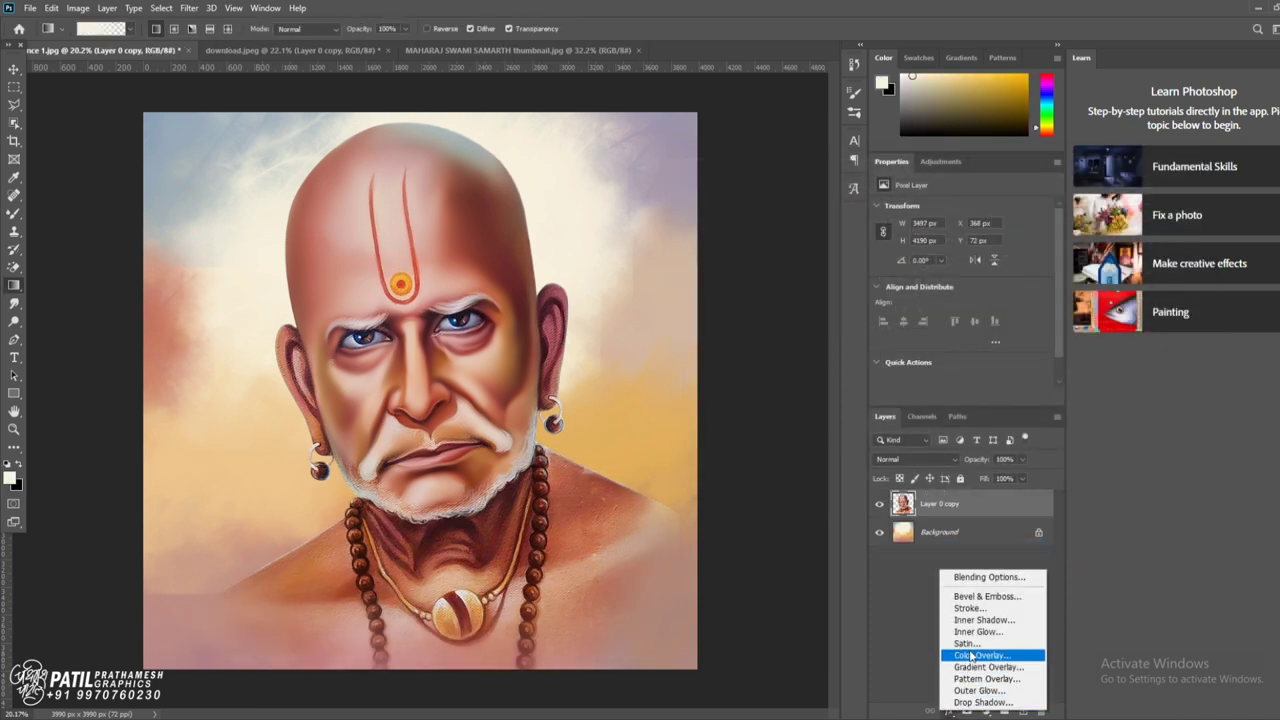
left_click(943, 601)
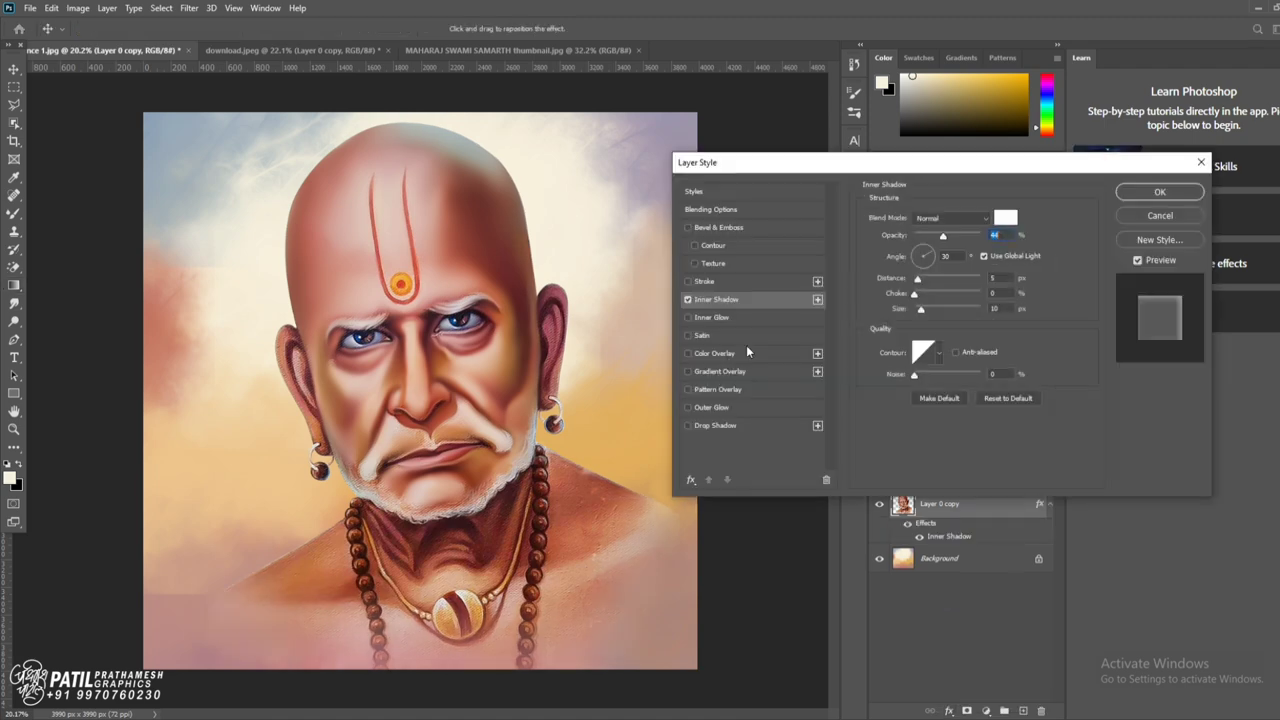
left_click(1153, 190)
left_click(539, 53)
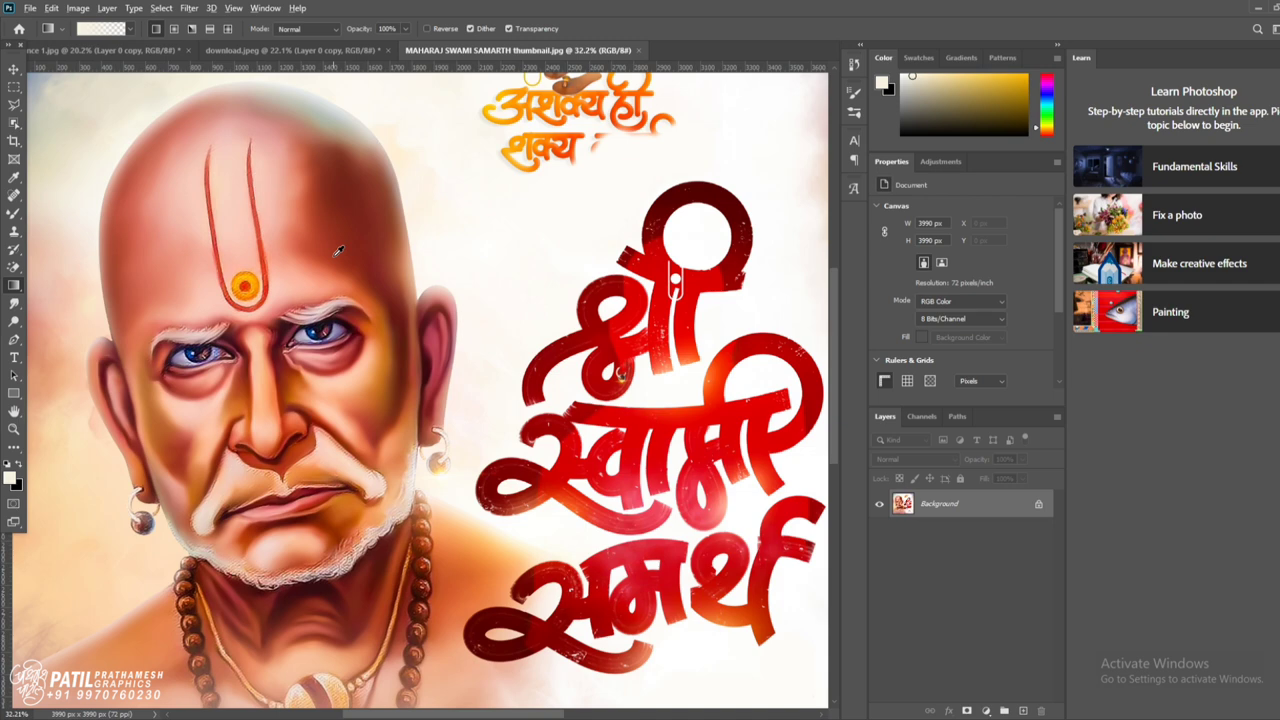
- Zoom into the poster and pan across the chin, necklace, eyes and calligraphy
scroll(481, 277, "up", 1)
scroll(481, 277, "up", 1)
scroll(448, 300, "up", 1)
scroll(475, 358, "up", 1)
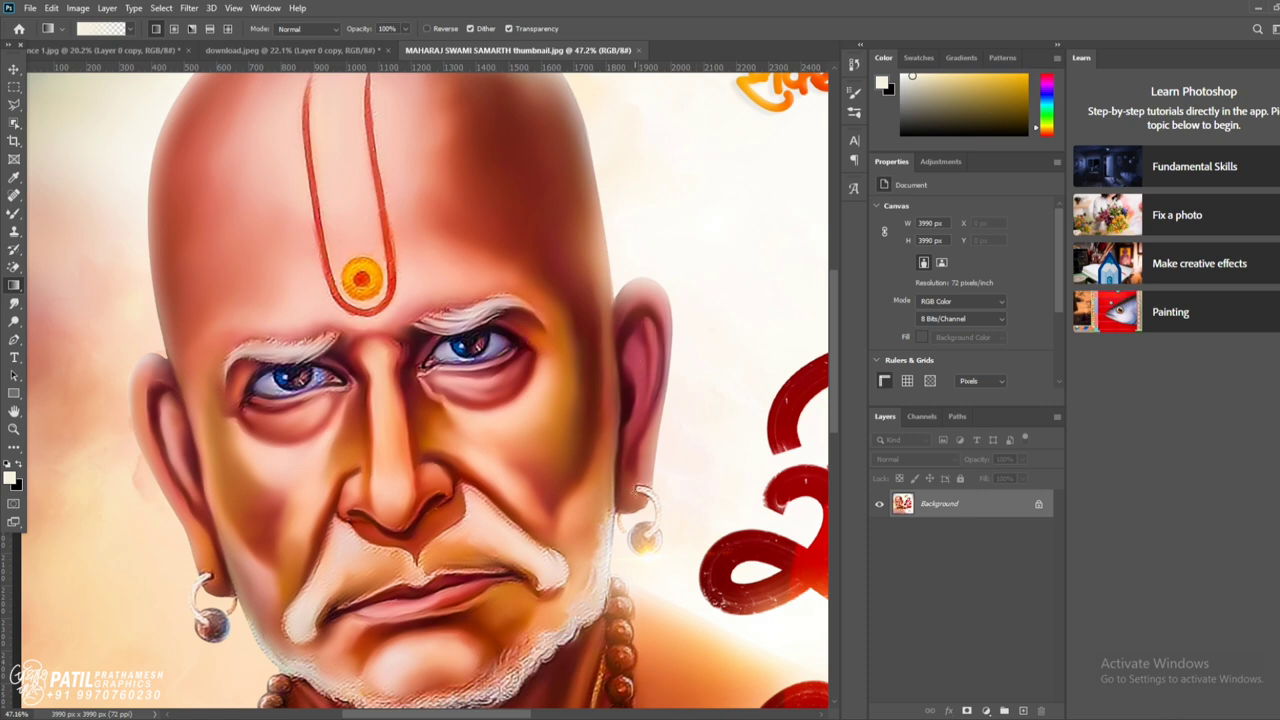
mouse_move(635, 503)
left_mouse_down()
mouse_move(668, 415)
mouse_move(518, 480)
left_mouse_up()
mouse_move(773, 390)
left_mouse_down()
mouse_move(684, 421)
mouse_move(658, 450)
mouse_move(640, 500)
mouse_move(698, 574)
left_mouse_up()
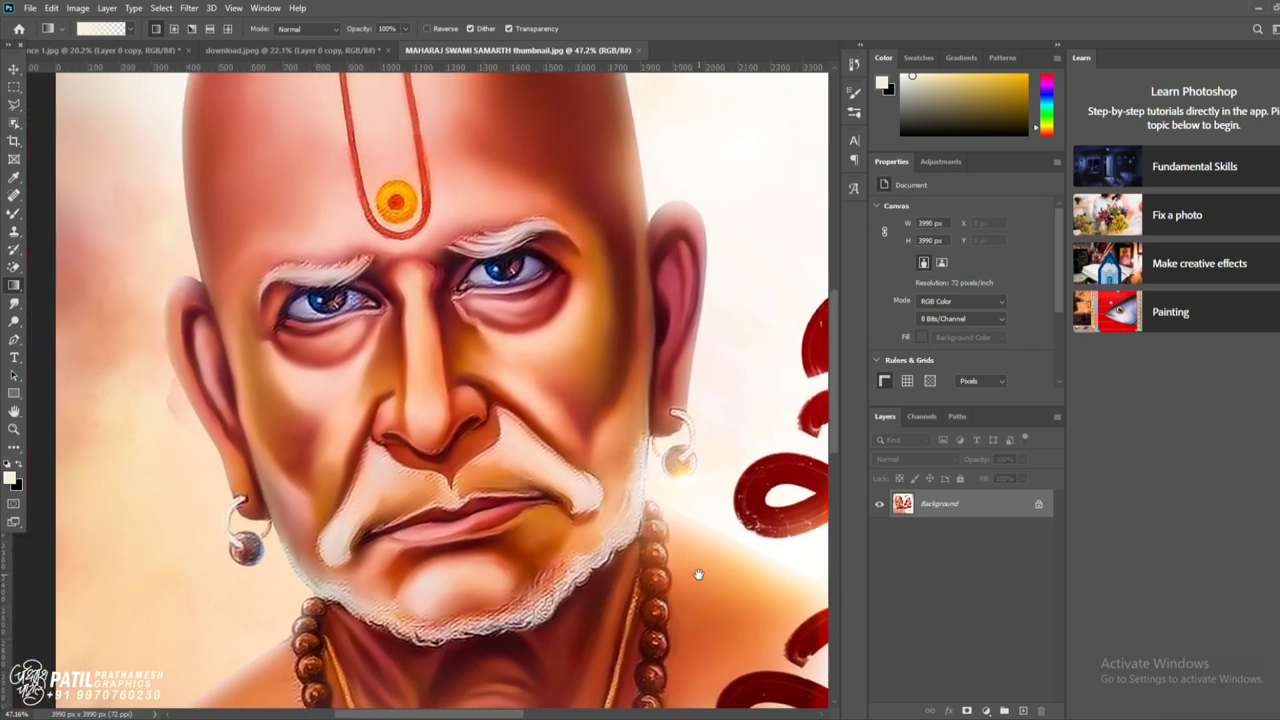
- Open the original sage photo from the Downloads folder
left_click(29, 8)
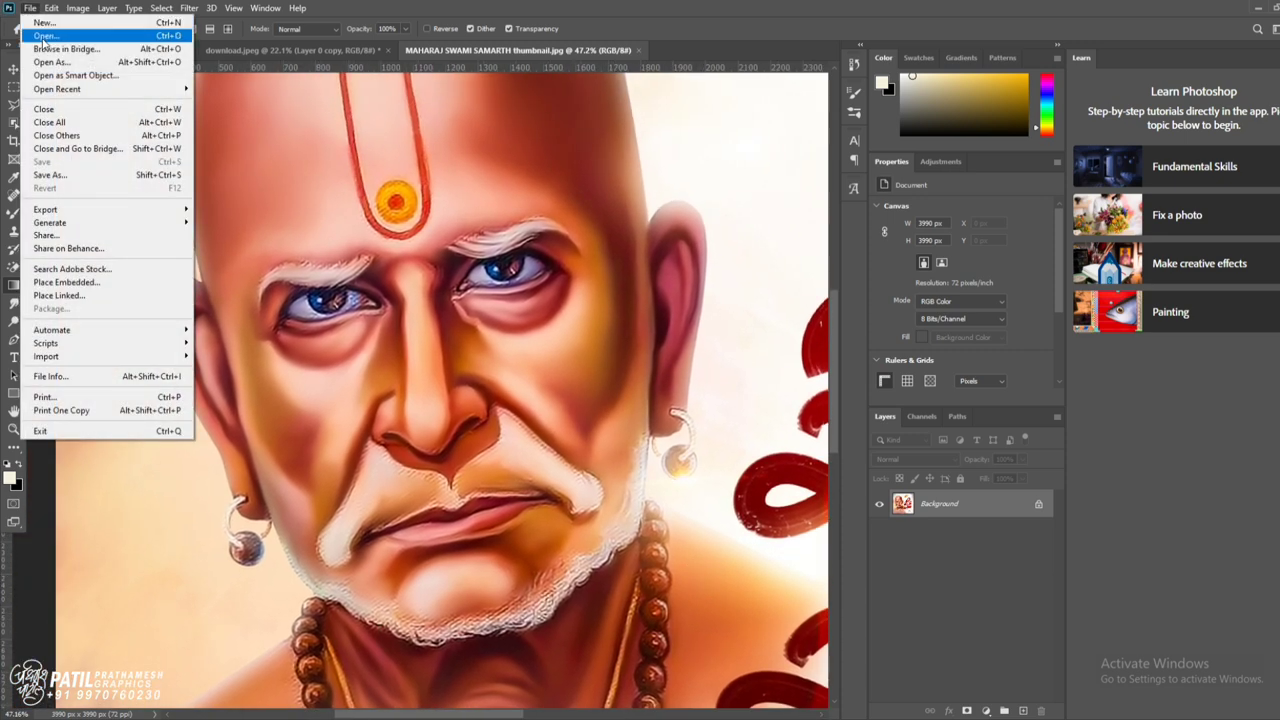
left_click(44, 36)
left_click(62, 180)
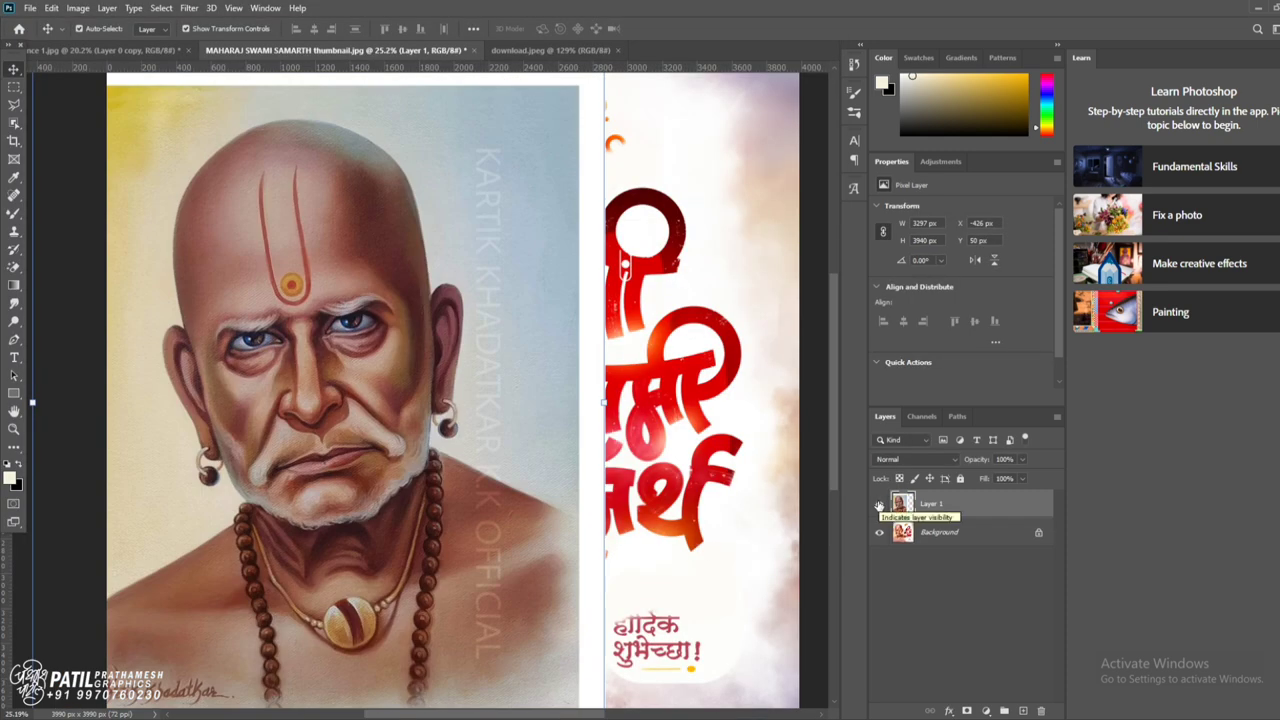
- Toggle Layer 1's visibility repeatedly to compare the original photo with the poster, ending hidden
left_click(879, 505)
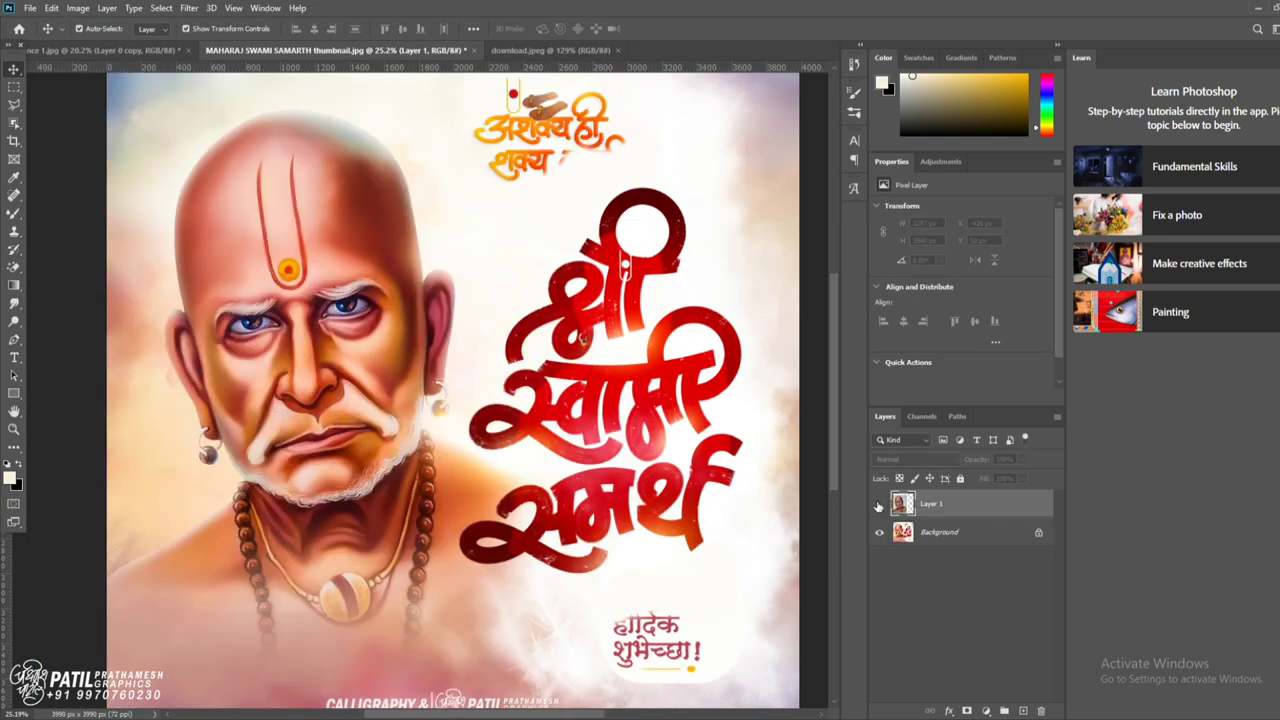
left_click(879, 505)
left_click(879, 505)
left_click(879, 505)
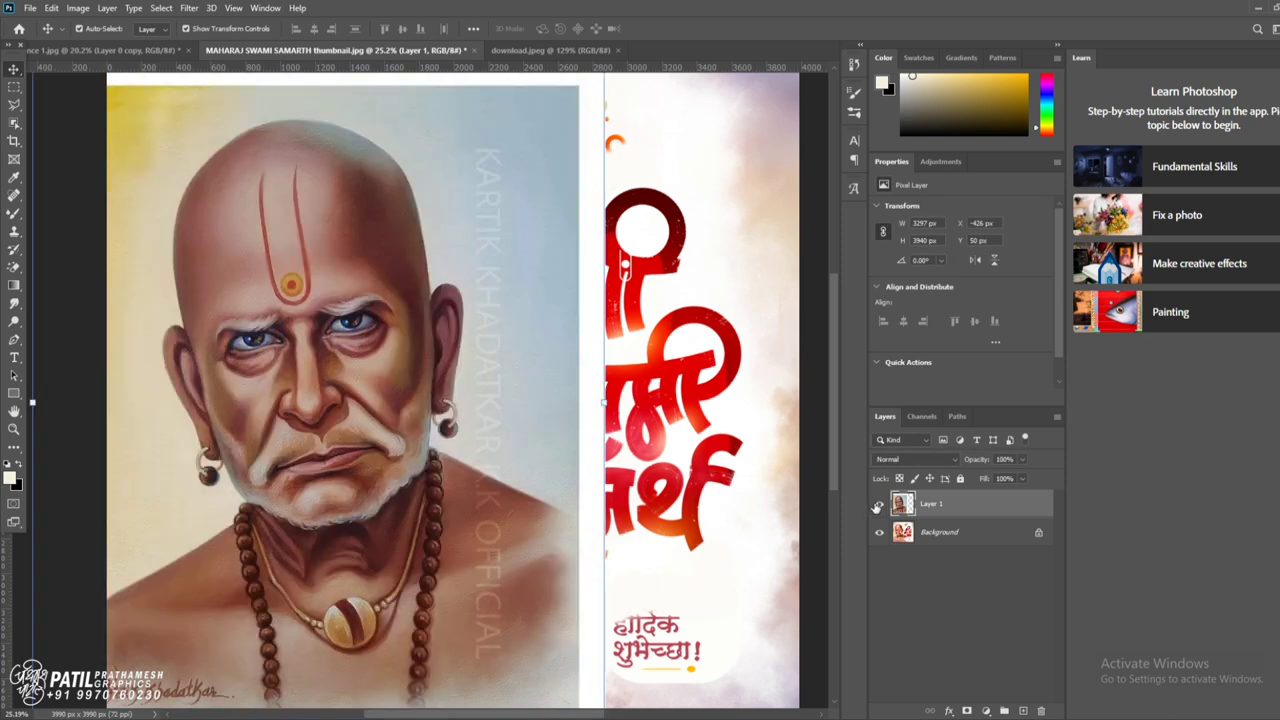
left_click(879, 506)
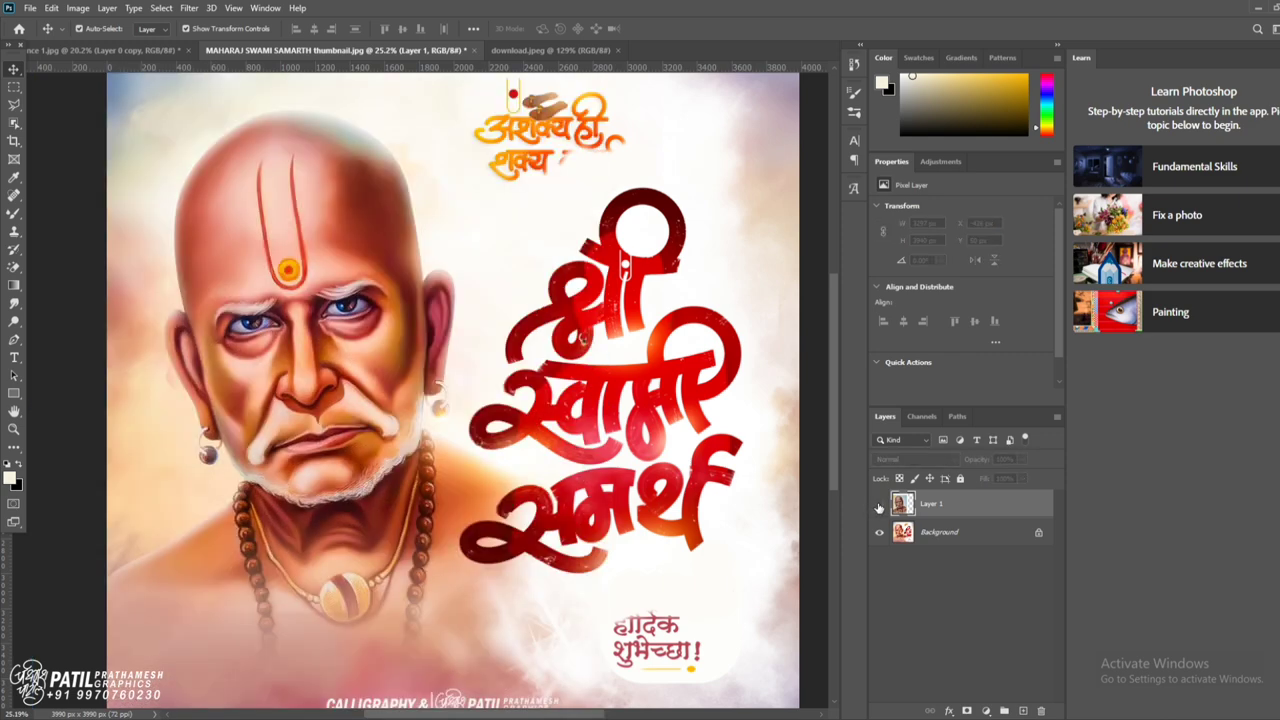